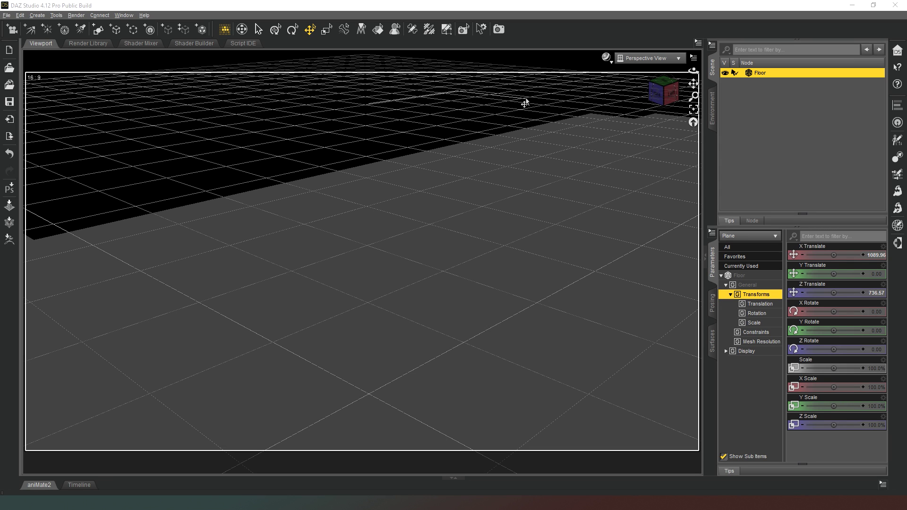
# Create a 1 m cube primitive at the world center with Y Positive as its primary axis
pyautogui.moveTo(665, 93)
pyautogui.mouseDown()
pyautogui.moveTo(687, 111)
pyautogui.moveTo(709, 106)
pyautogui.moveTo(699, 90)
pyautogui.moveTo(661, 88)
pyautogui.moveTo(634, 101)
pyautogui.moveTo(660, 91)
pyautogui.mouseUp()
pyautogui.scroll(-10, 666, 94)
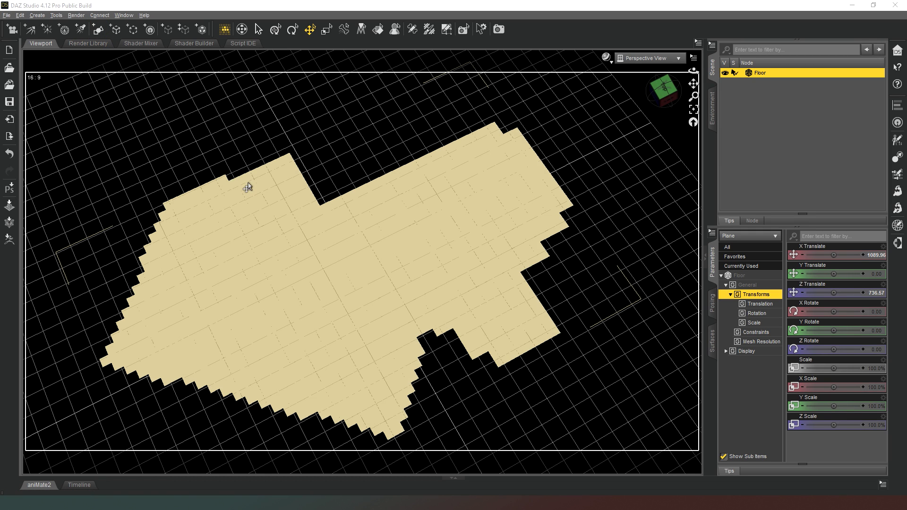
pyautogui.click(98, 30)
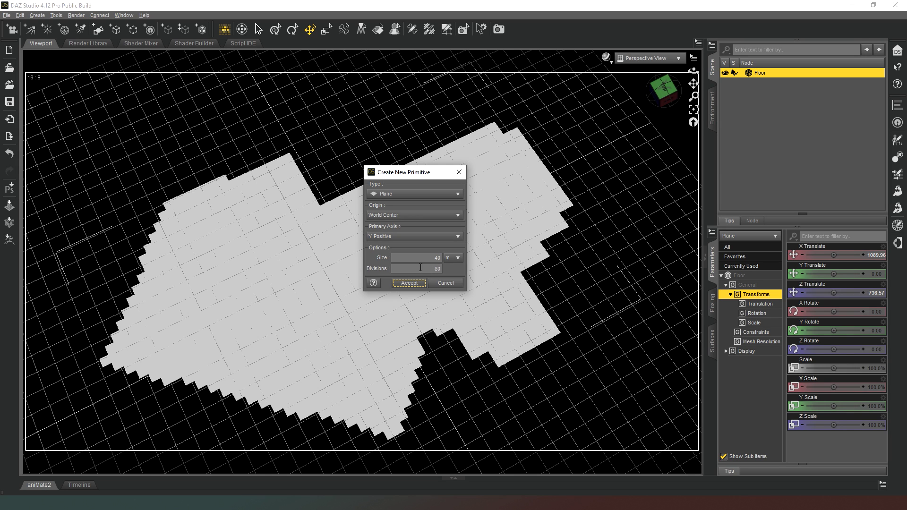
pyautogui.click(411, 193)
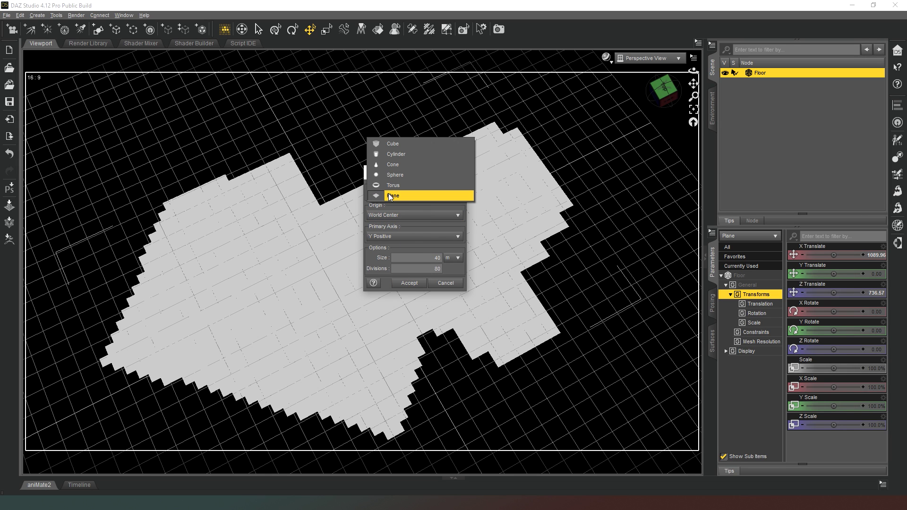
pyautogui.click(401, 144)
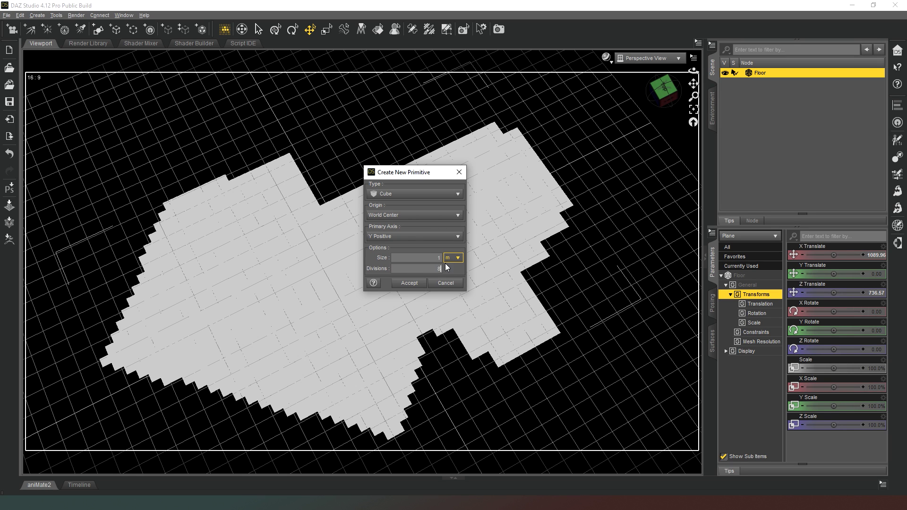
pyautogui.click(412, 283)
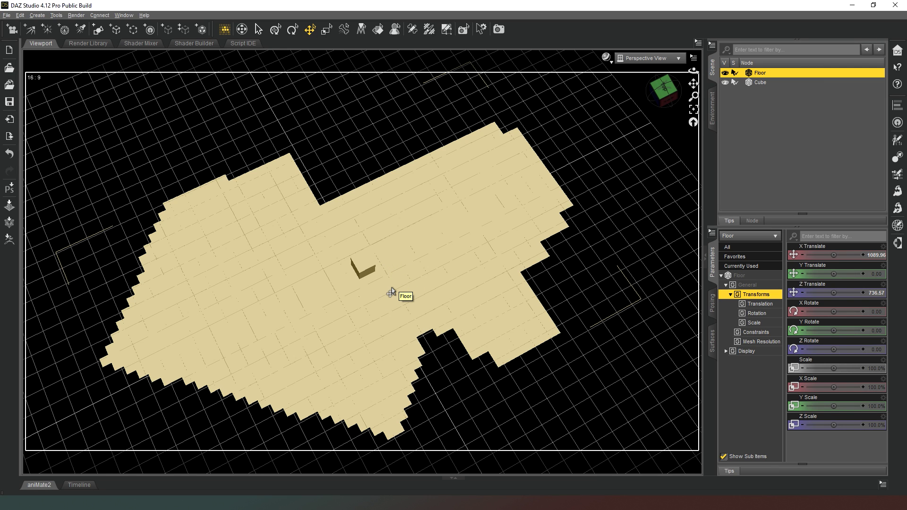
# Set the viewport to a shaded draw style that overlays the mesh wires on the floor and cube
pyautogui.moveTo(662, 101); pyautogui.dragTo(616, 77)
pyautogui.click(607, 58)
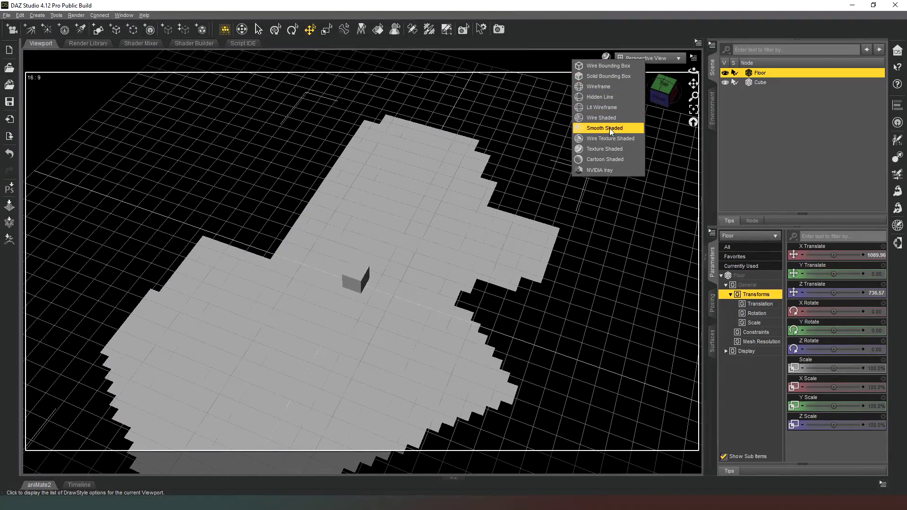
pyautogui.click(610, 128)
pyautogui.scroll(4, 628, 126)
pyautogui.moveTo(611, 122); pyautogui.dragTo(584, 135, button='middle')
pyautogui.moveTo(584, 135)
pyautogui.mouseDown()
pyautogui.moveTo(576, 125)
pyautogui.moveTo(594, 126)
pyautogui.moveTo(576, 160)
pyautogui.moveTo(463, 251)
pyautogui.moveTo(397, 345)
pyautogui.moveTo(425, 368)
pyautogui.moveTo(424, 348)
pyautogui.mouseUp()
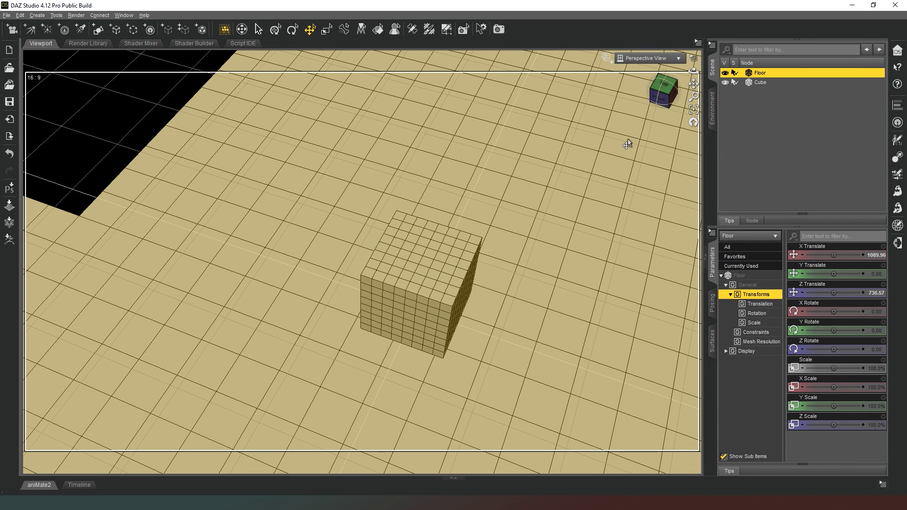
# Reposition the floor with X Translate at 1000 and Z Translate at 750
pyautogui.click(662, 94)
pyautogui.scroll(-6, 662, 94)
pyautogui.moveTo(662, 100); pyautogui.dragTo(664, 87)
pyautogui.scroll(-2, 664, 85)
pyautogui.scroll(-6, 665, 85)
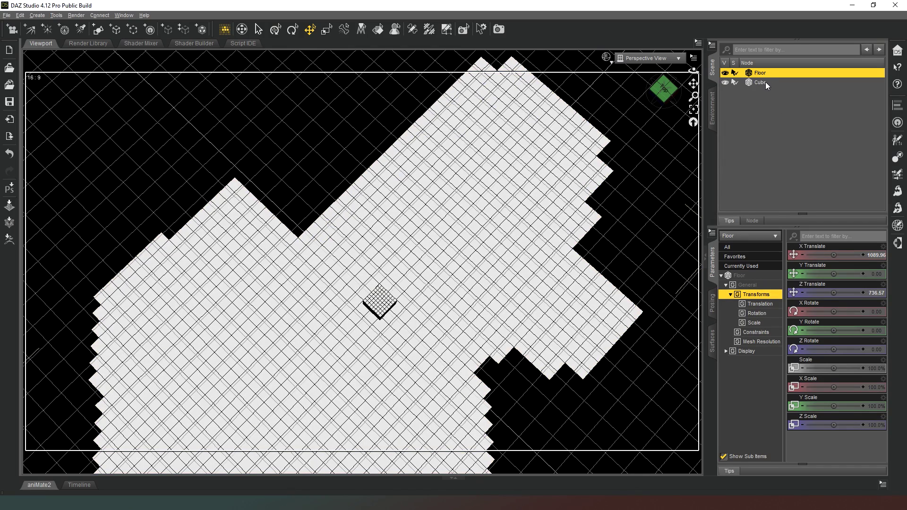
pyautogui.click(869, 255)
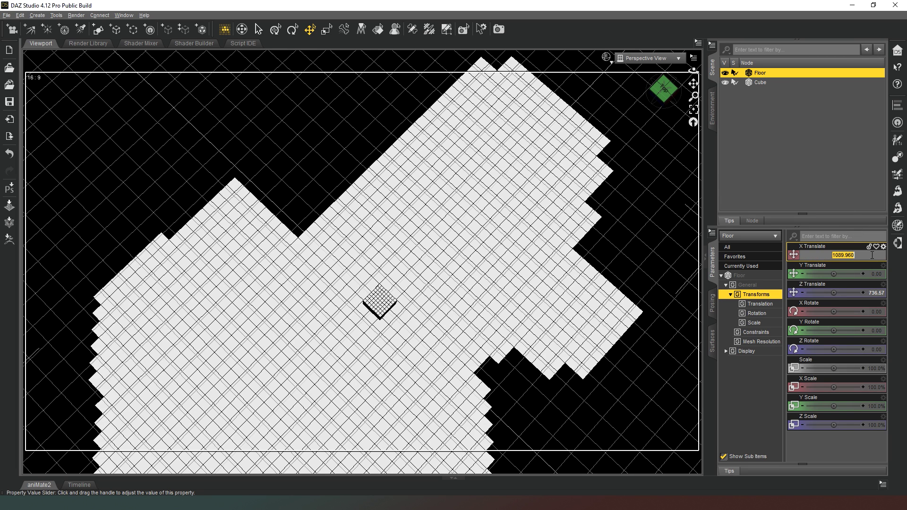
pyautogui.write('1000')
pyautogui.press('Return')
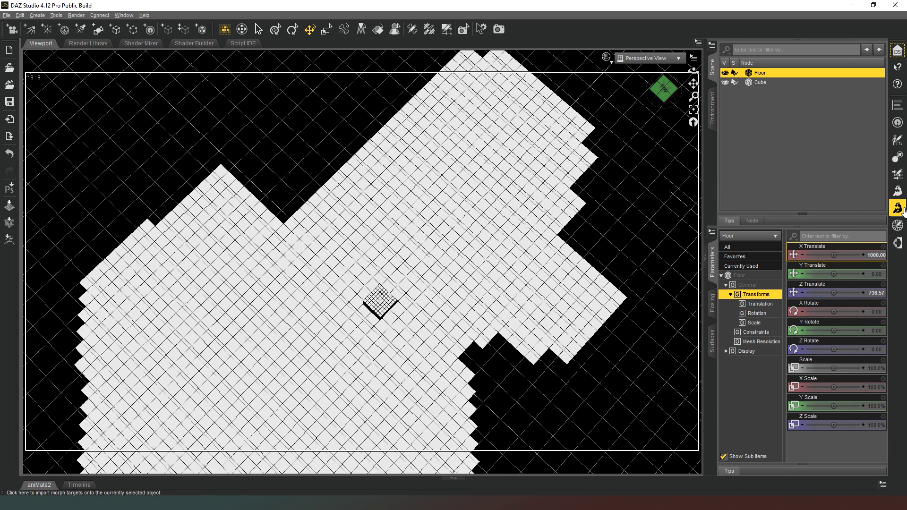
pyautogui.click(881, 292)
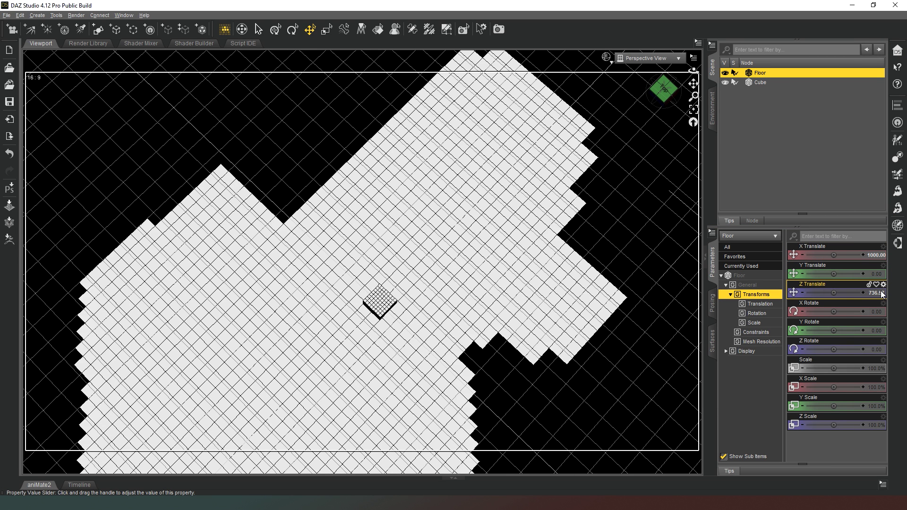
pyautogui.write('750')
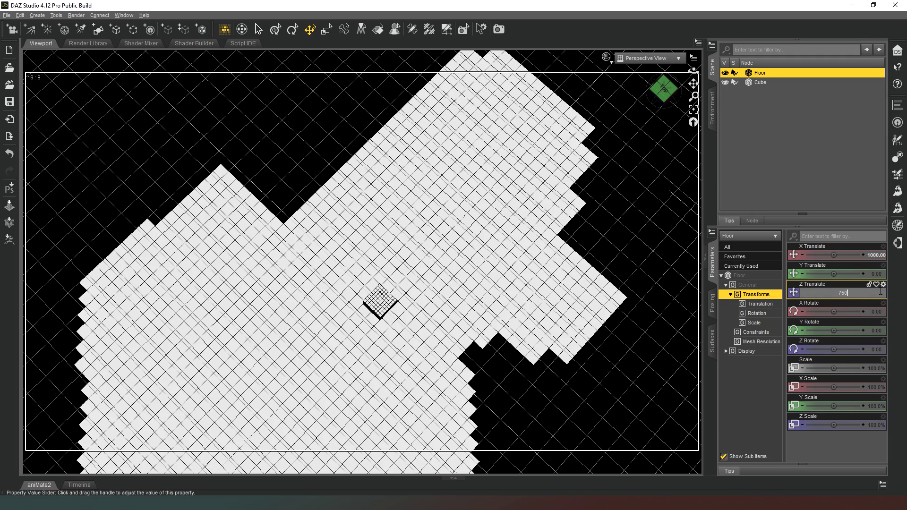
pyautogui.press('Return')
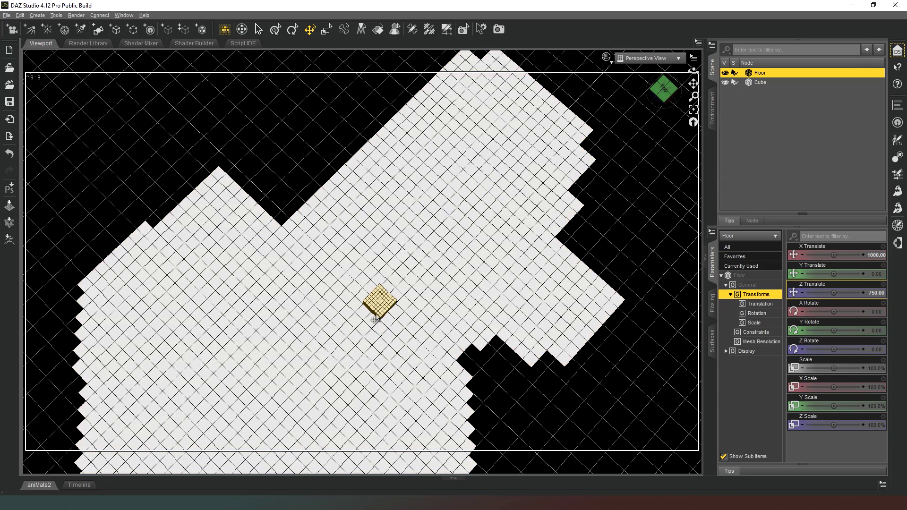
# Set the cube's X Scale to 10% and move it to the floor's inner corner, at about X -536 and Z -1
pyautogui.click(380, 317)
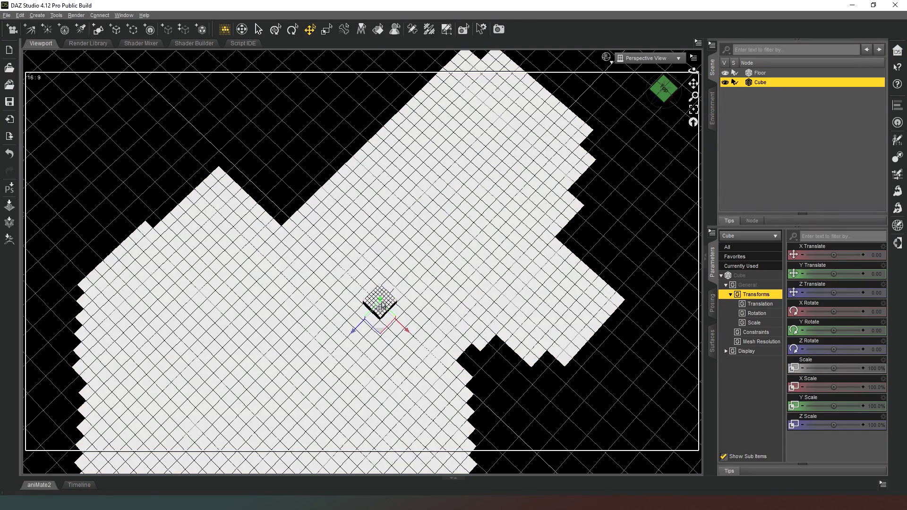
pyautogui.click(658, 94)
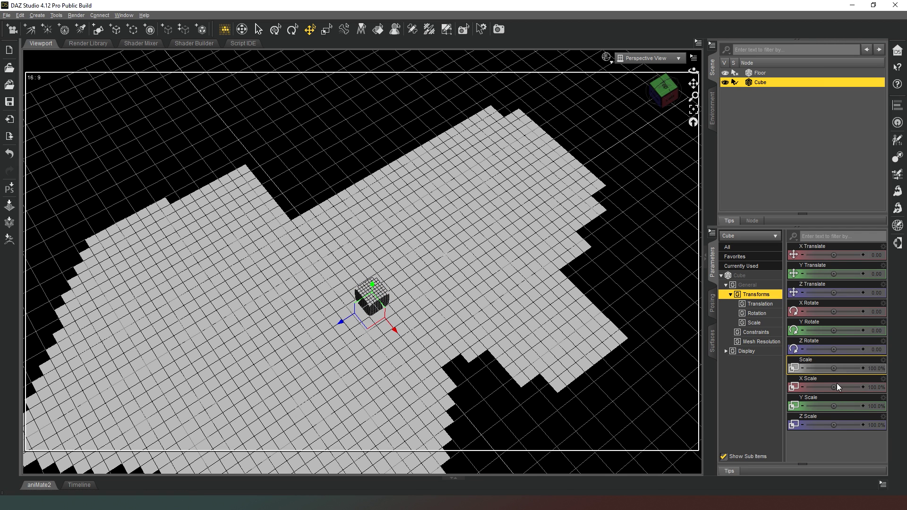
pyautogui.click(876, 387)
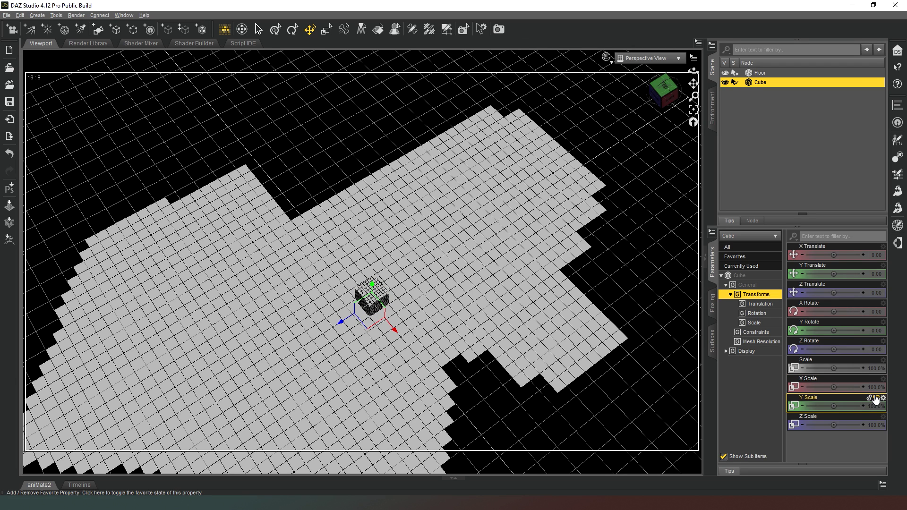
pyautogui.write('10')
pyautogui.press('Return')
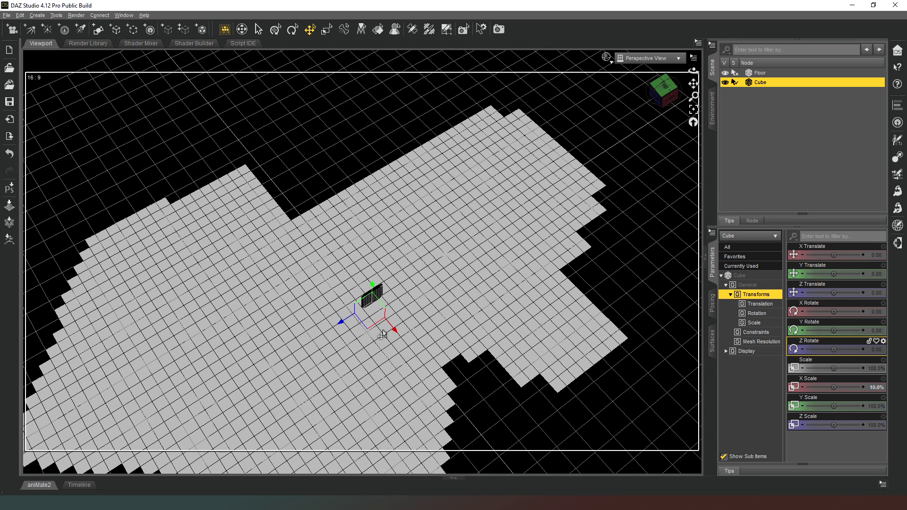
pyautogui.moveTo(368, 334); pyautogui.dragTo(294, 246)
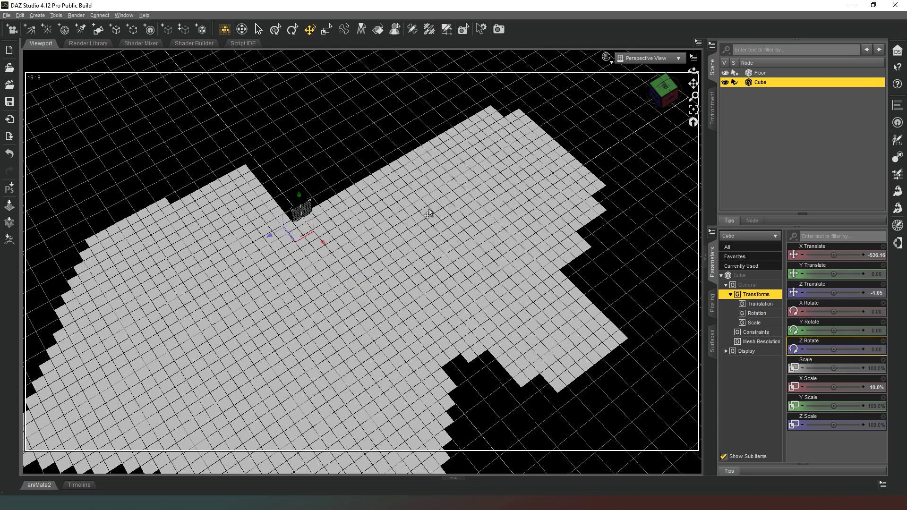
# Stretch the thin cube into a long wall by setting its Z Scale to 1150%
pyautogui.moveTo(660, 89); pyautogui.dragTo(571, 148)
pyautogui.scroll(5, 566, 108)
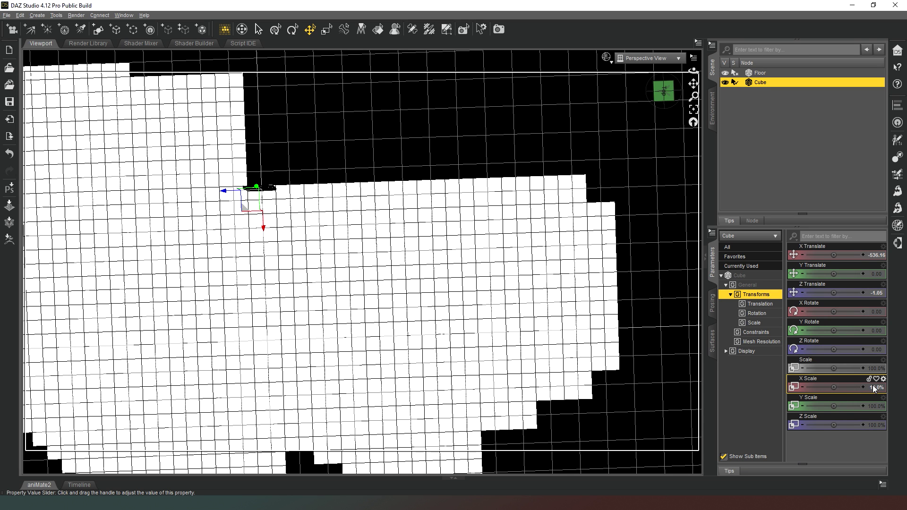
pyautogui.click(874, 426)
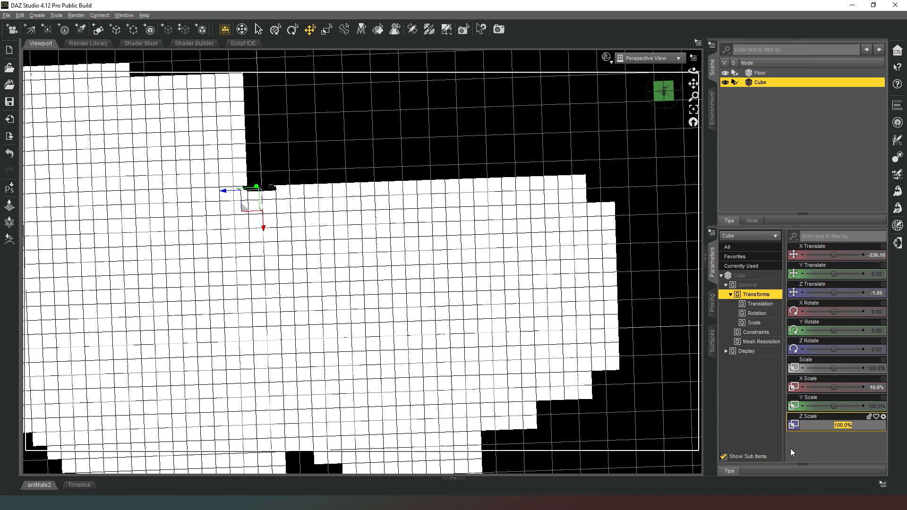
pyautogui.write('110')
pyautogui.press('BackSpace')
pyautogui.write('50')
pyautogui.press('Return')
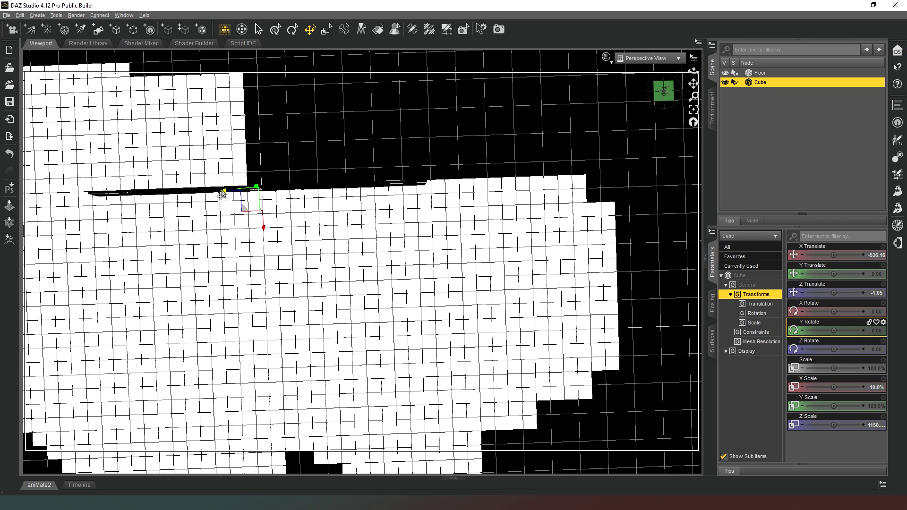
# Slide the wall along the straight floor edge to about Z -523 and set its Z Scale to 1200%
pyautogui.moveTo(223, 192); pyautogui.dragTo(371, 189)
pyautogui.moveTo(371, 188); pyautogui.dragTo(330, 165, button='middle')
pyautogui.scroll(2, 465, 169)
pyautogui.scroll(3, 466, 165)
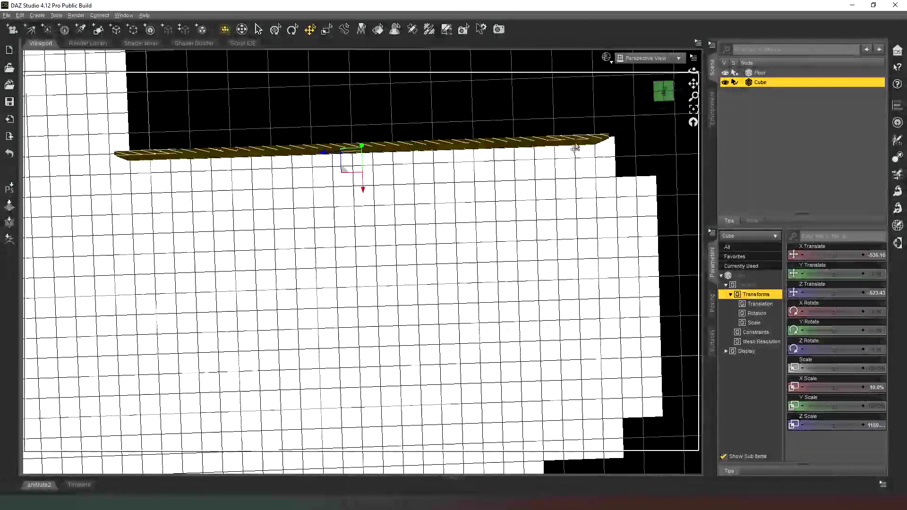
pyautogui.keyDown('alt'); pyautogui.moveTo(409, 158); pyautogui.dragTo(505, 154); pyautogui.keyUp('alt')
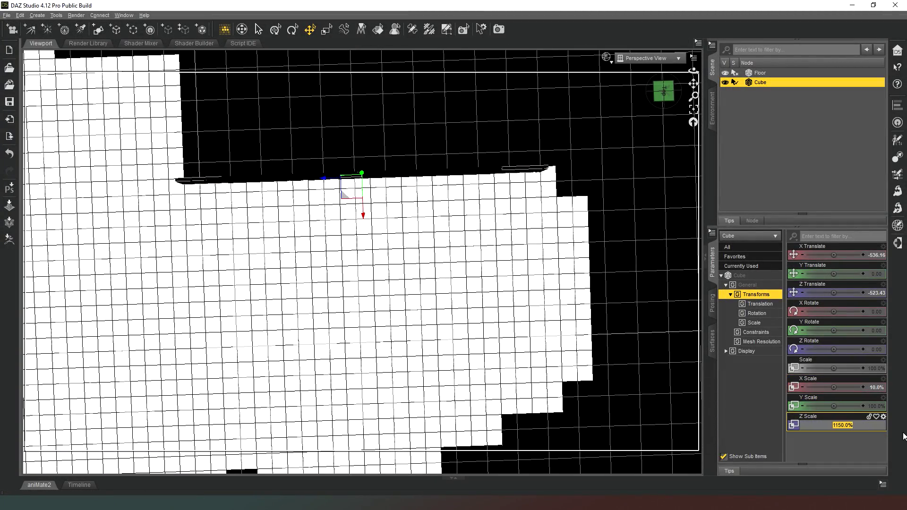
pyautogui.press('Return')
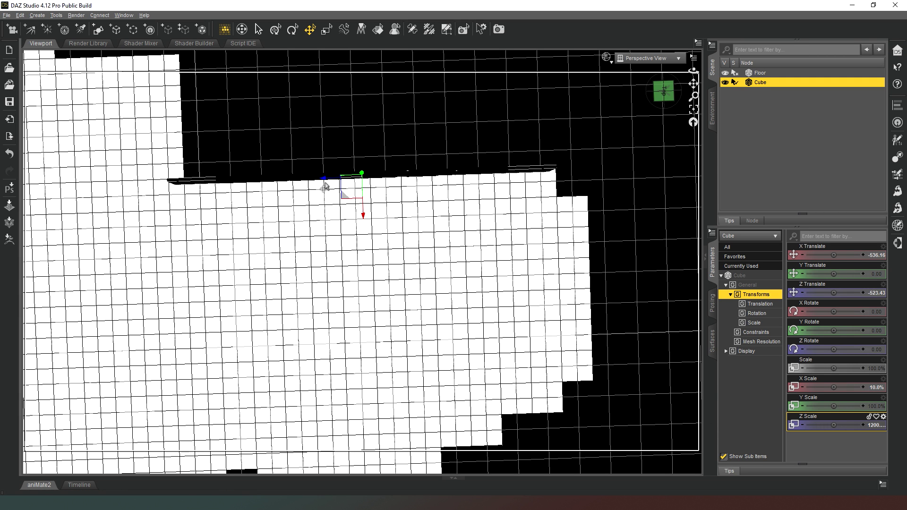
# Align the wall with the floor edge by setting both its Z Translate and X Translate to -550
pyautogui.moveTo(325, 182); pyautogui.dragTo(332, 182)
pyautogui.moveTo(346, 171); pyautogui.dragTo(379, 185, button='middle')
pyautogui.scroll(2, 607, 121)
pyautogui.moveTo(659, 100); pyautogui.dragTo(876, 293)
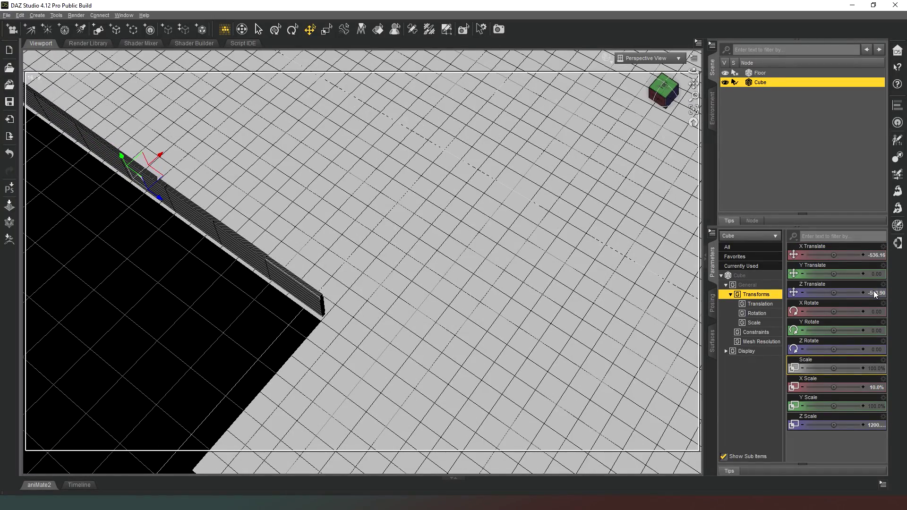
pyautogui.click(876, 293)
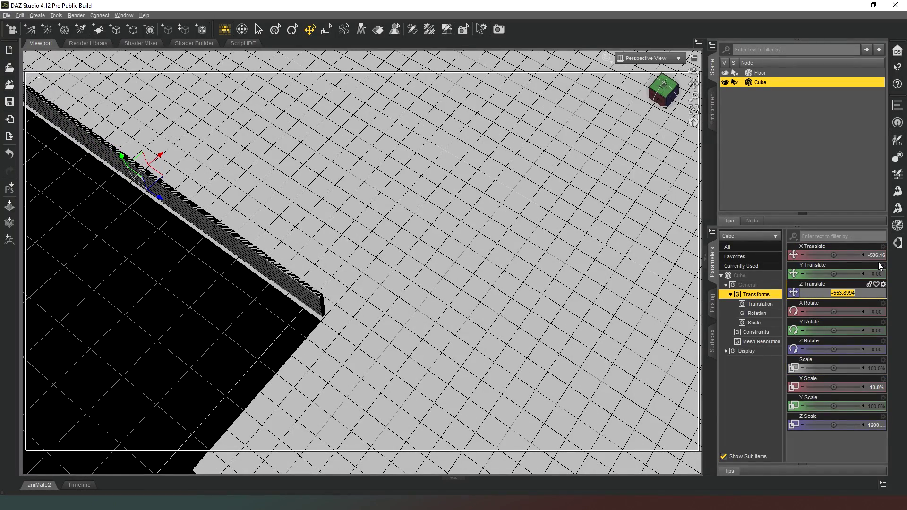
pyautogui.write('-550')
pyautogui.press('Return')
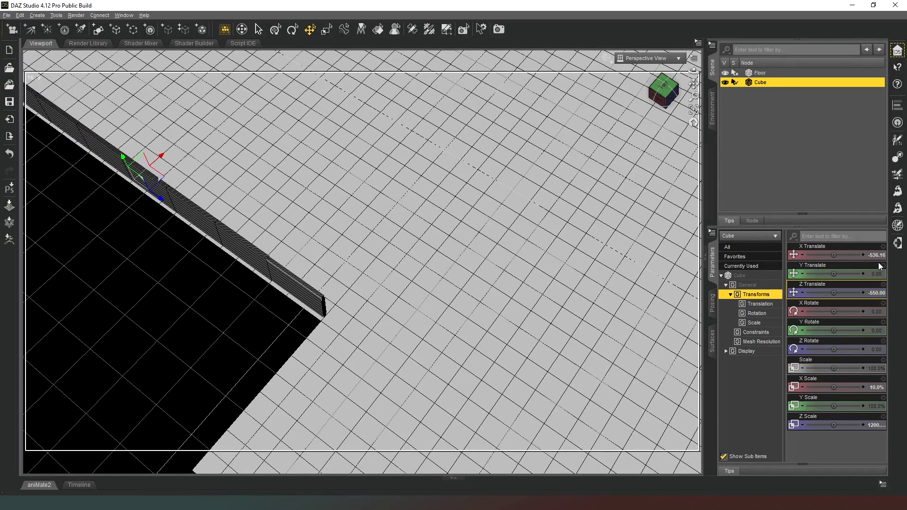
pyautogui.click(871, 254)
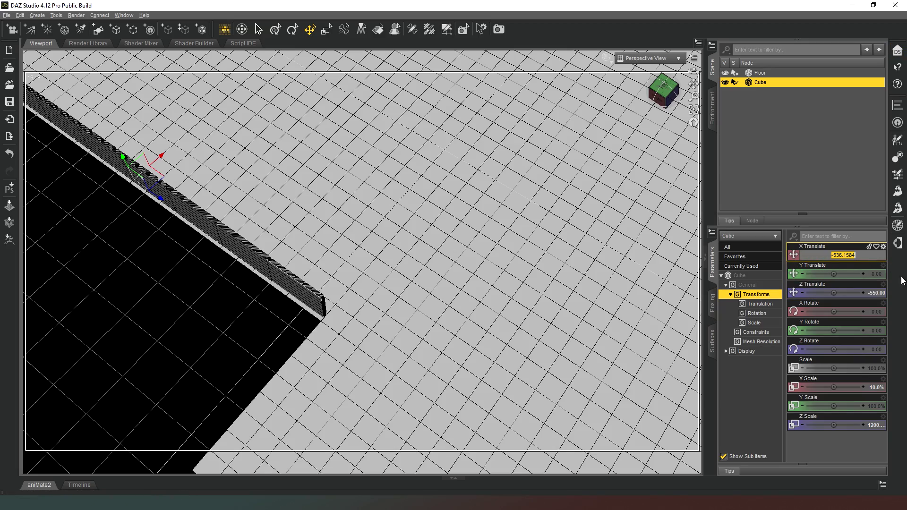
pyautogui.write('-550')
pyautogui.press('Return')
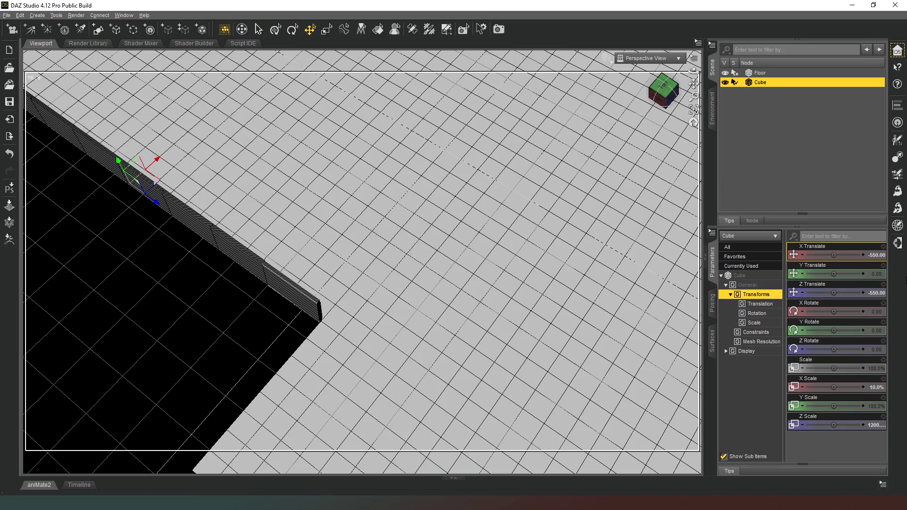
# Raise the wall's height by setting its Y Scale to 300%
pyautogui.moveTo(663, 87); pyautogui.dragTo(602, 70)
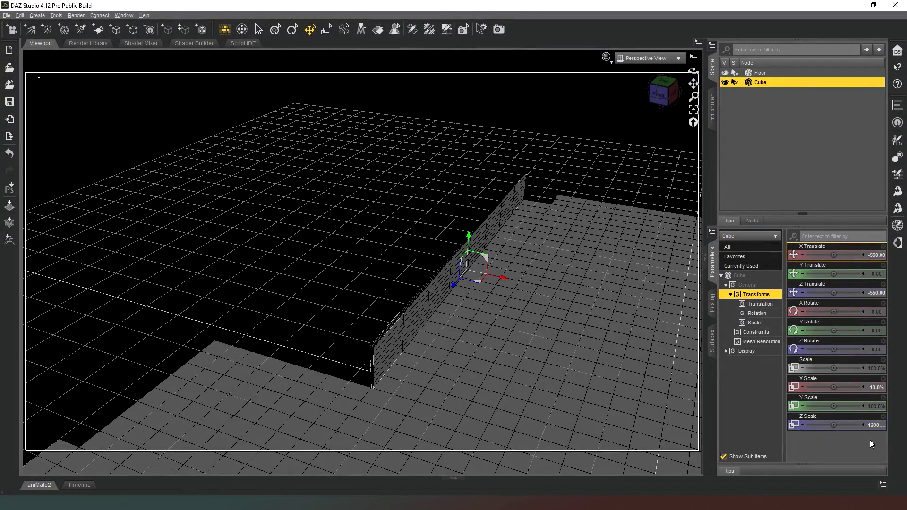
pyautogui.click(875, 407)
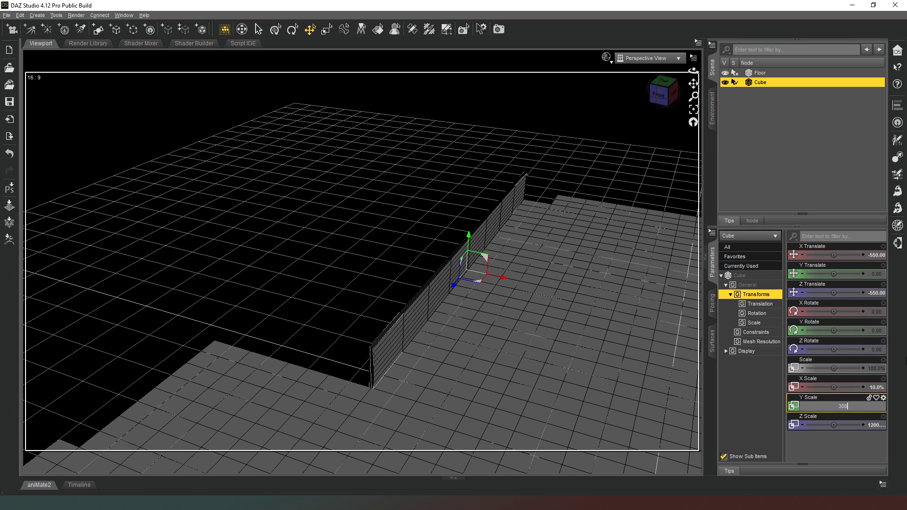
pyautogui.write('300')
pyautogui.press('Return')
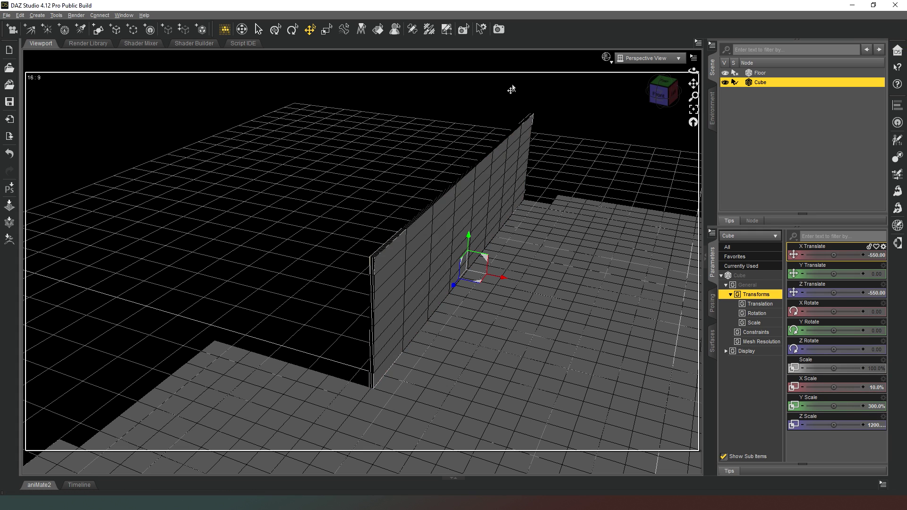
pyautogui.click(660, 94)
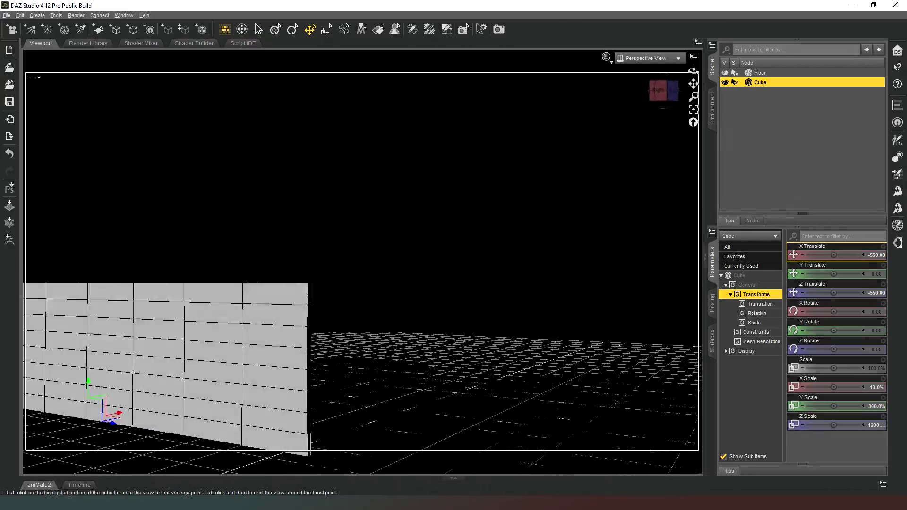
pyautogui.moveTo(660, 94); pyautogui.dragTo(657, 149)
pyautogui.moveTo(659, 91)
pyautogui.mouseDown()
pyautogui.moveTo(658, 110)
pyautogui.moveTo(538, 120)
pyautogui.moveTo(651, 104)
pyautogui.mouseUp()
pyautogui.moveTo(638, 124); pyautogui.dragTo(494, 129, button='middle')
pyautogui.scroll(-2, 219, 233)
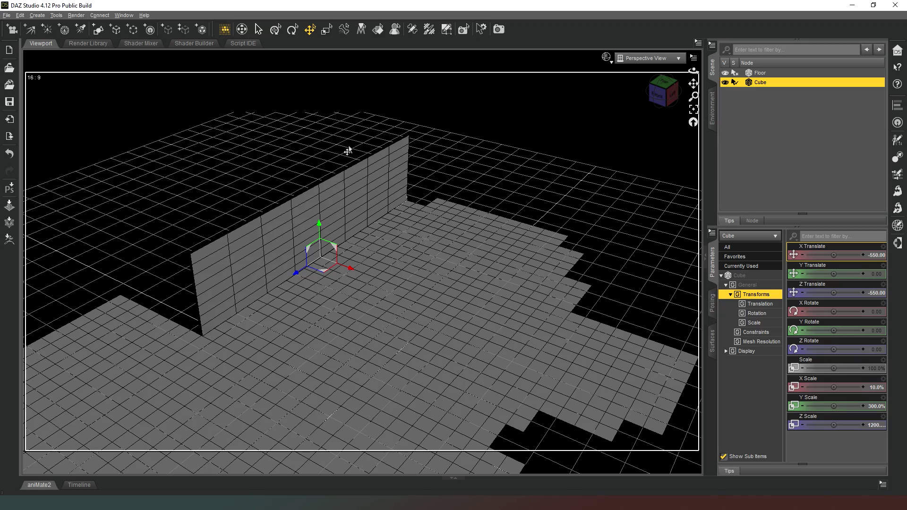
pyautogui.moveTo(664, 92); pyautogui.dragTo(659, 87)
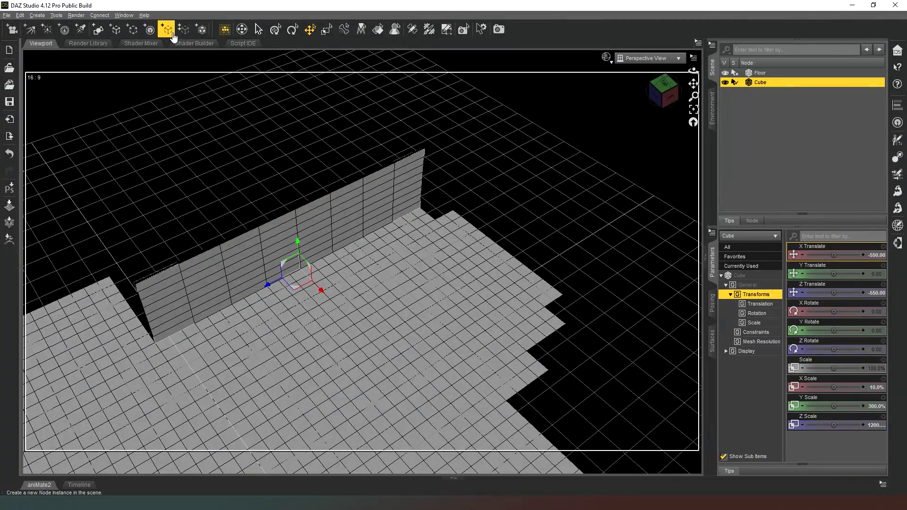
# Create another cube primitive and move it to the far end of the long wall, at about X -500, Z -1192
pyautogui.click(97, 30)
pyautogui.click(409, 283)
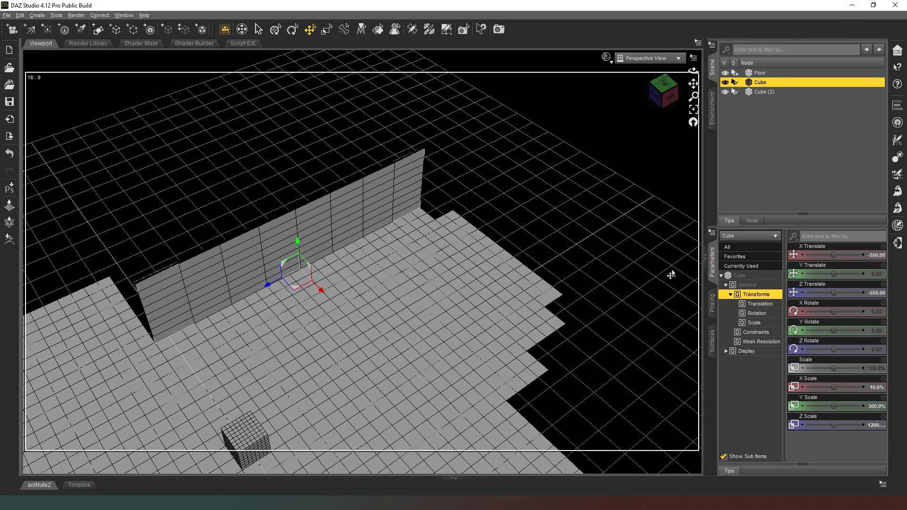
pyautogui.click(253, 451)
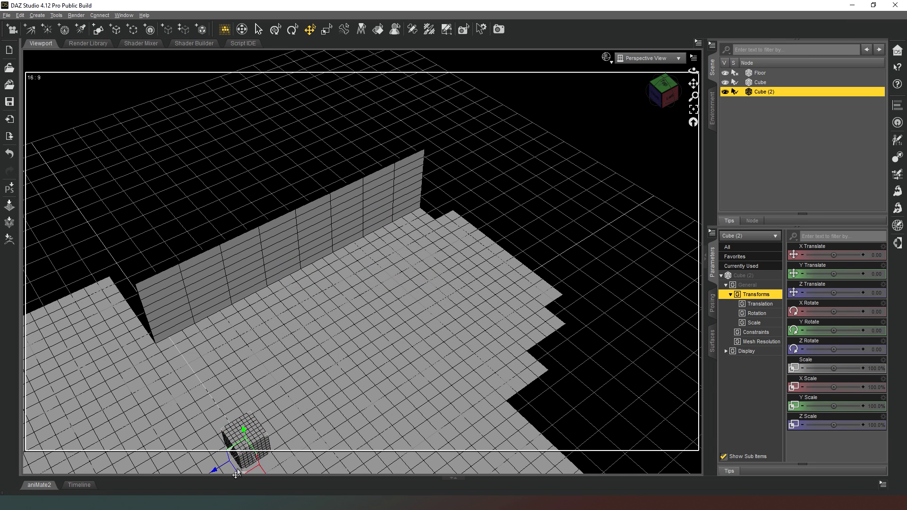
pyautogui.moveTo(237, 476); pyautogui.dragTo(431, 226)
pyautogui.moveTo(654, 102); pyautogui.dragTo(589, 269)
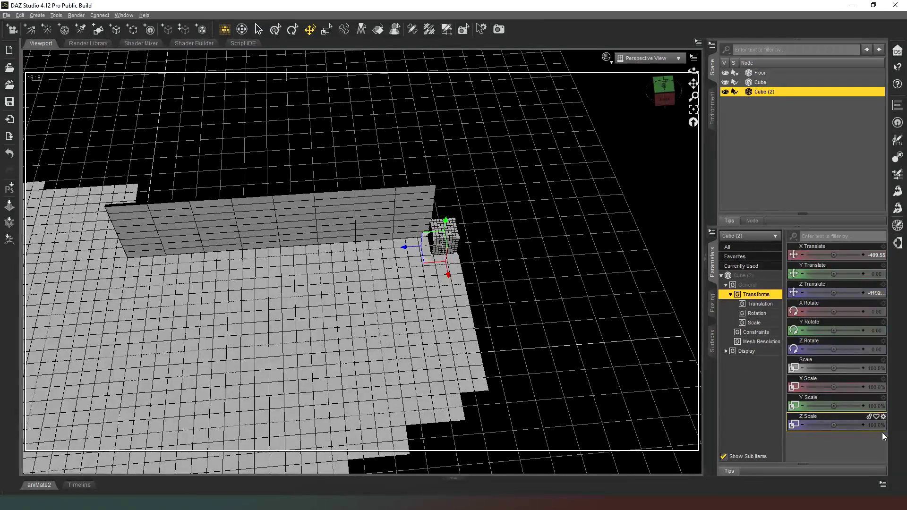
# Shape the new cube into a short, thin wall by setting its Z Scale to 10% and Y Scale to 300%
pyautogui.click(872, 426)
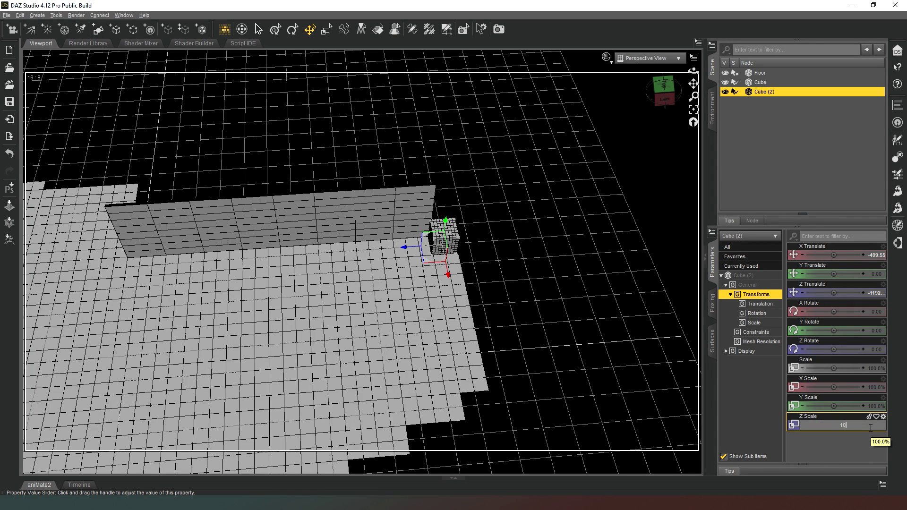
pyautogui.write('10')
pyautogui.press('Return')
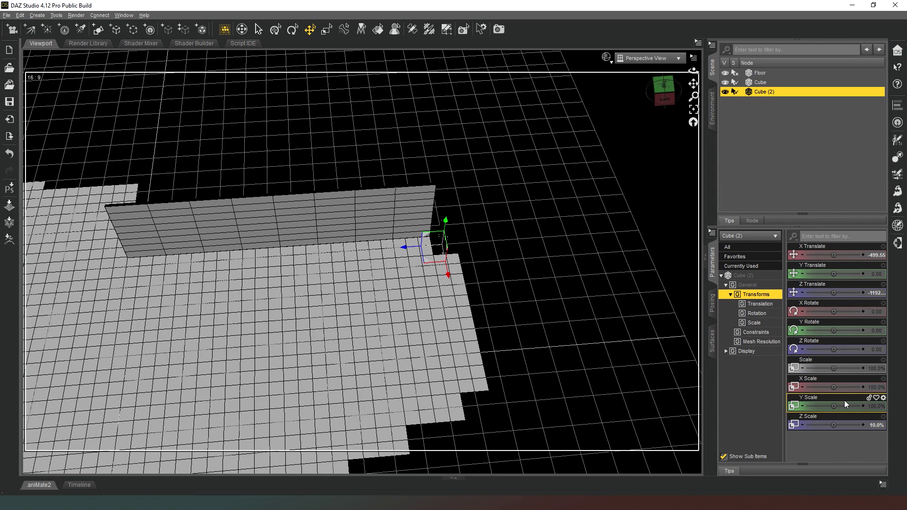
pyautogui.click(877, 408)
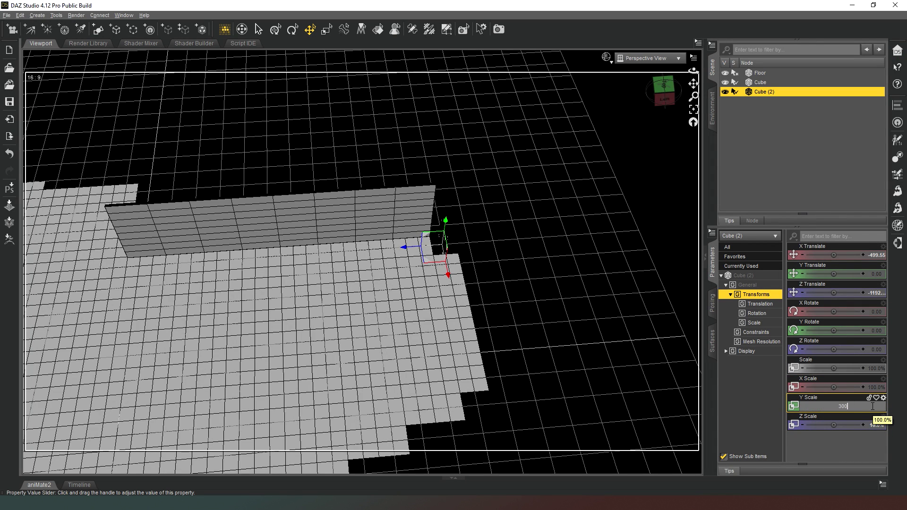
pyautogui.press('Return')
# Slide the short wall along Z to about -1151 and set its X Translate to -500
pyautogui.moveTo(663, 94); pyautogui.dragTo(629, 129)
pyautogui.moveTo(400, 255); pyautogui.dragTo(391, 255)
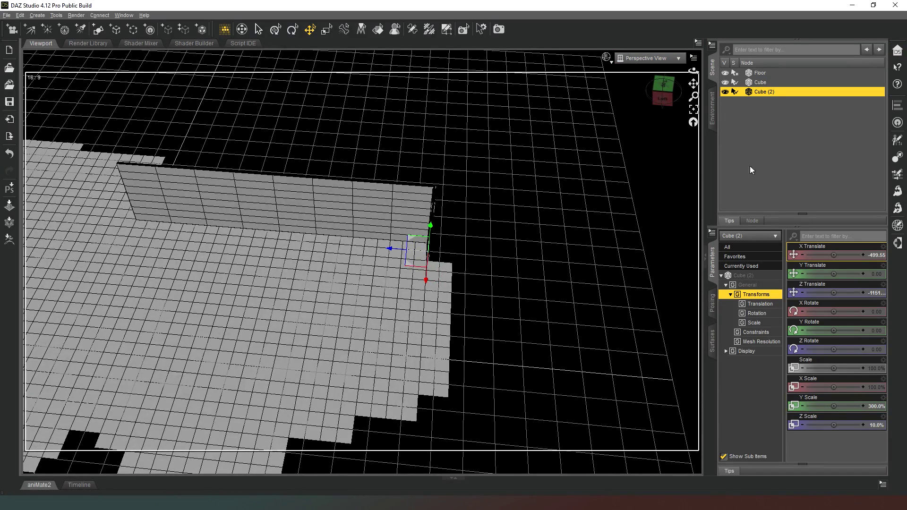
pyautogui.press('BackSpace')
pyautogui.write('-500')
pyautogui.press('Return')
pyautogui.moveTo(665, 93); pyautogui.dragTo(639, 85)
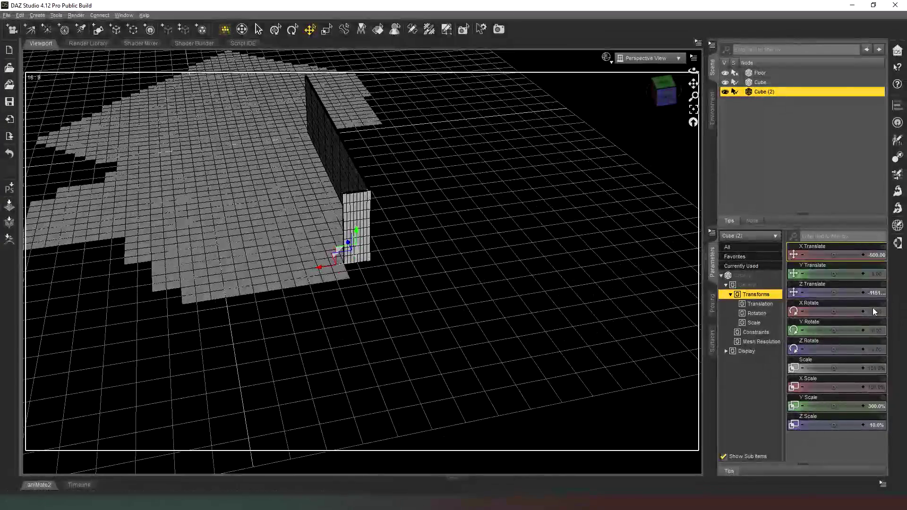
# Align the short wall with the floor's edge at the long wall's end by setting its Z Translate to -1150
pyautogui.click(875, 293)
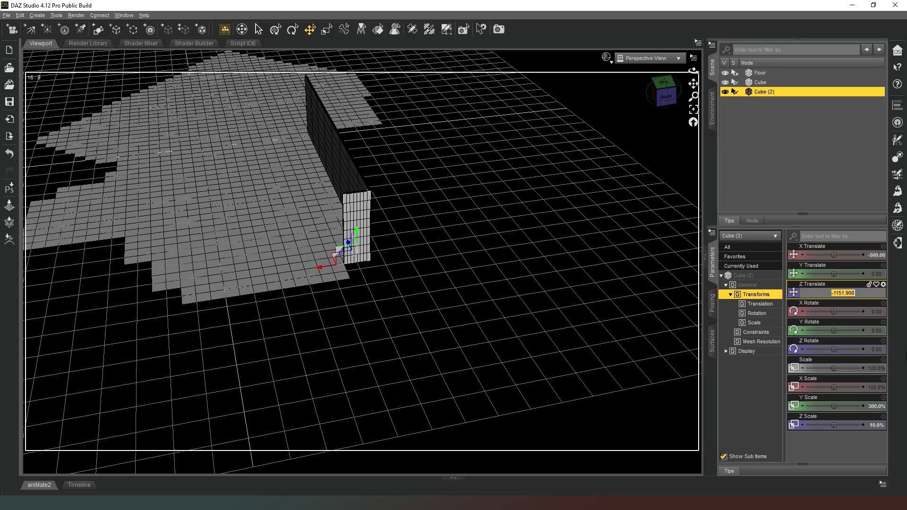
pyautogui.moveTo(662, 91); pyautogui.dragTo(679, 94)
pyautogui.scroll(4, 622, 94)
pyautogui.scroll(3, 493, 227)
pyautogui.hotkey('ctrl', 'z')
pyautogui.scroll(4, 600, 151)
pyautogui.moveTo(677, 102)
pyautogui.mouseDown()
pyautogui.moveTo(648, 95)
pyautogui.moveTo(667, 107)
pyautogui.mouseUp()
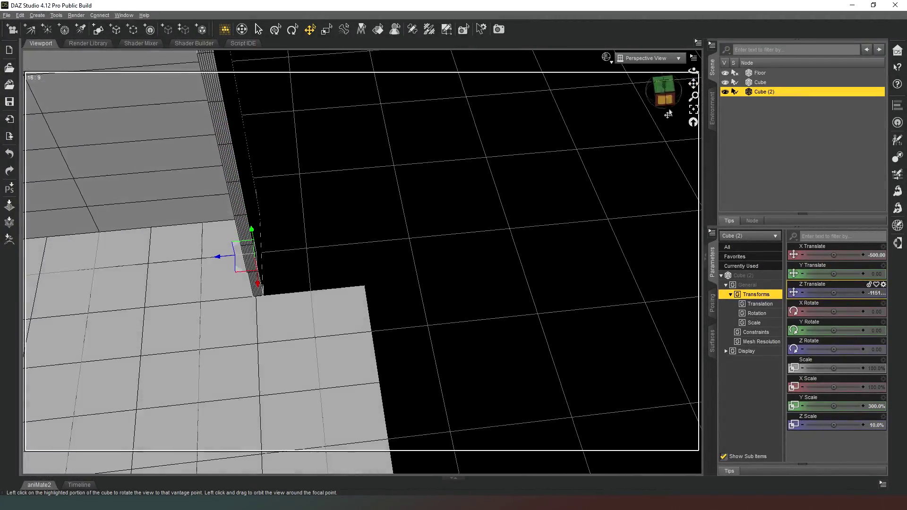
pyautogui.scroll(-3, 675, 133)
pyautogui.write('-1150')
pyautogui.press('Return')
pyautogui.scroll(-5, 543, 60)
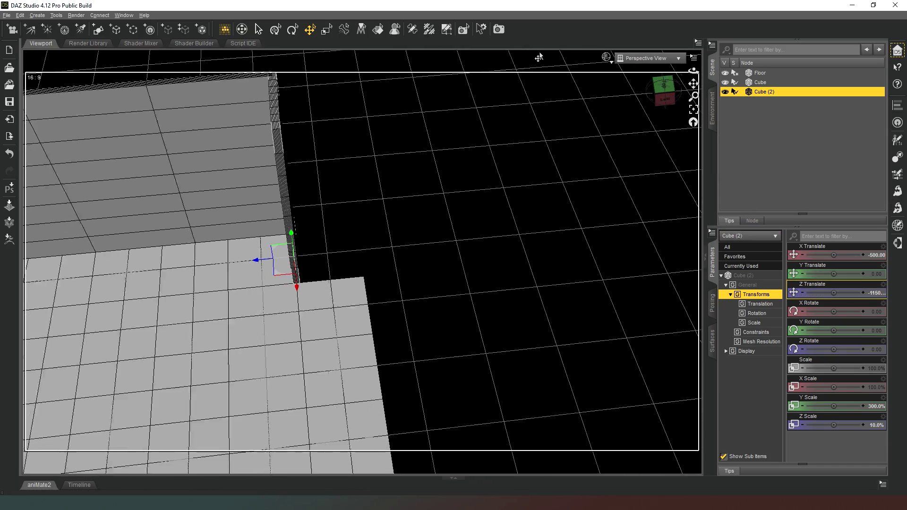
pyautogui.moveTo(664, 85)
pyautogui.mouseDown()
pyautogui.moveTo(685, 85)
pyautogui.moveTo(665, 87)
pyautogui.mouseUp()
pyautogui.scroll(-1, 348, 119)
pyautogui.scroll(-3, 373, 106)
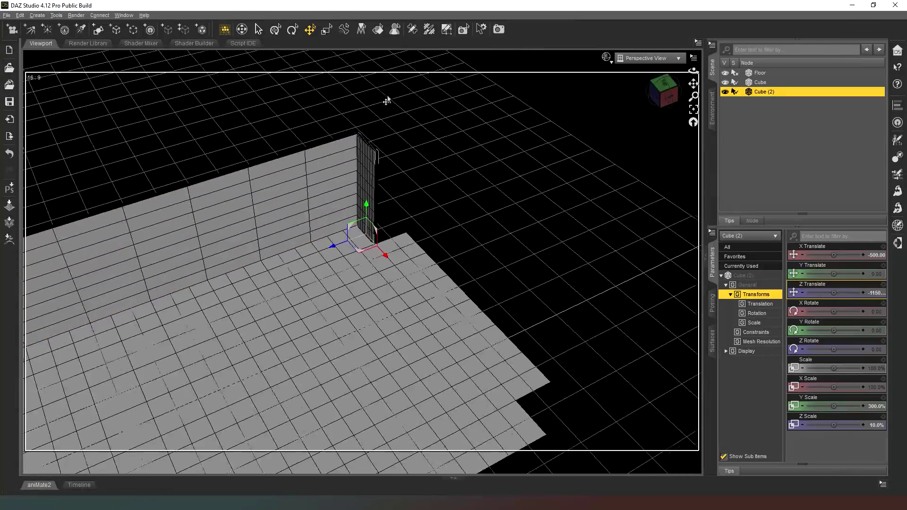
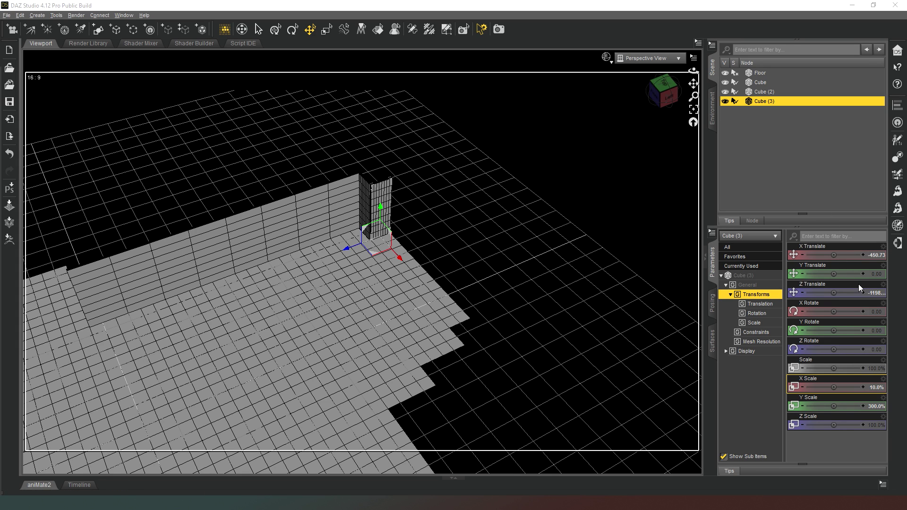
# Set the third cube wall's Z Translate to -1100 and its X Translate to -450
pyautogui.click(877, 293)
pyautogui.write('-')
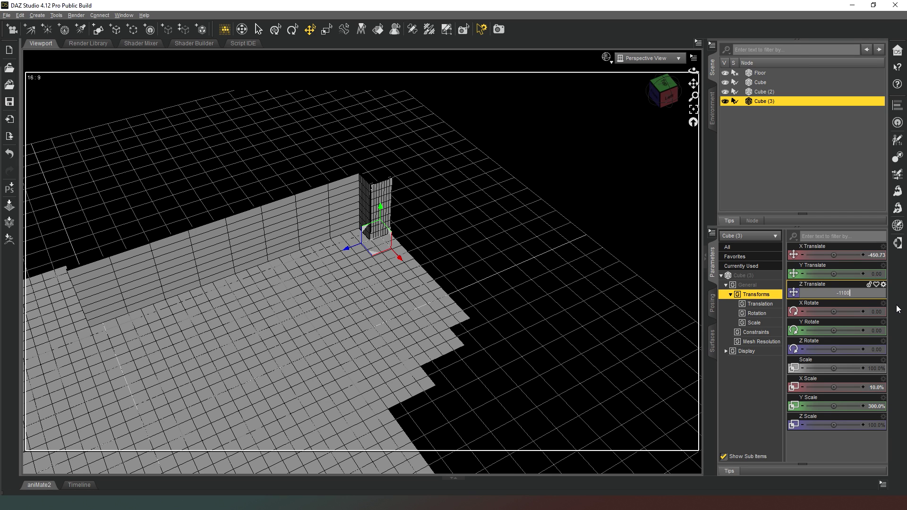
pyautogui.write('1100')
pyautogui.press('Return')
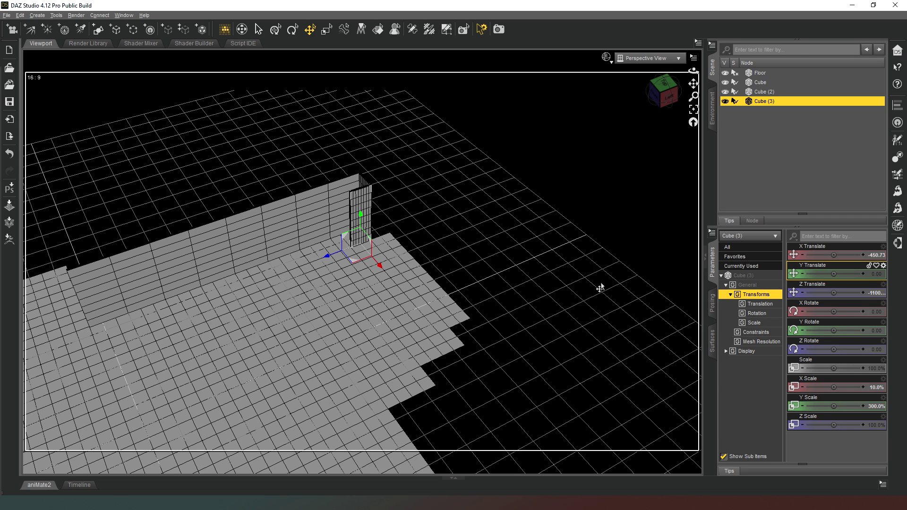
pyautogui.click(874, 255)
pyautogui.write('-')
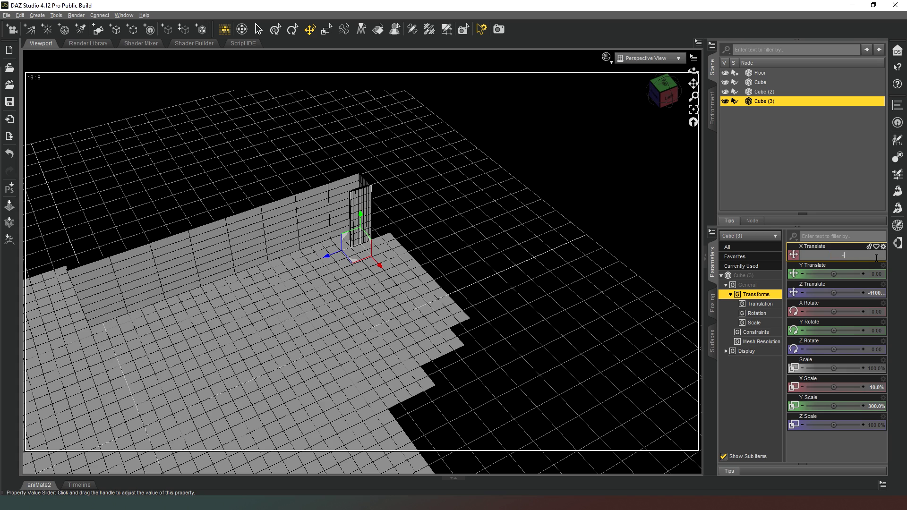
pyautogui.press('Return')
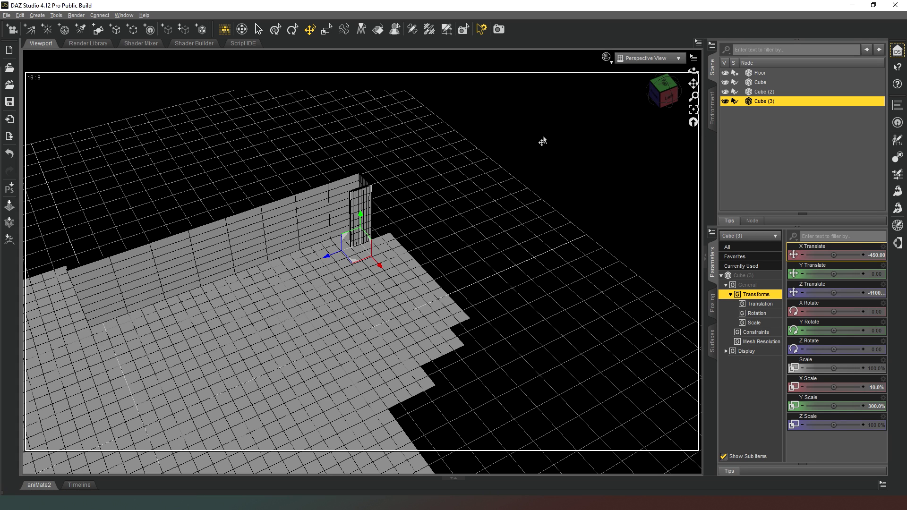
# Move the third cube wall along Z to about -1200, past the short wall's outer end
pyautogui.moveTo(355, 265); pyautogui.dragTo(383, 248)
pyautogui.moveTo(654, 95); pyautogui.dragTo(673, 90)
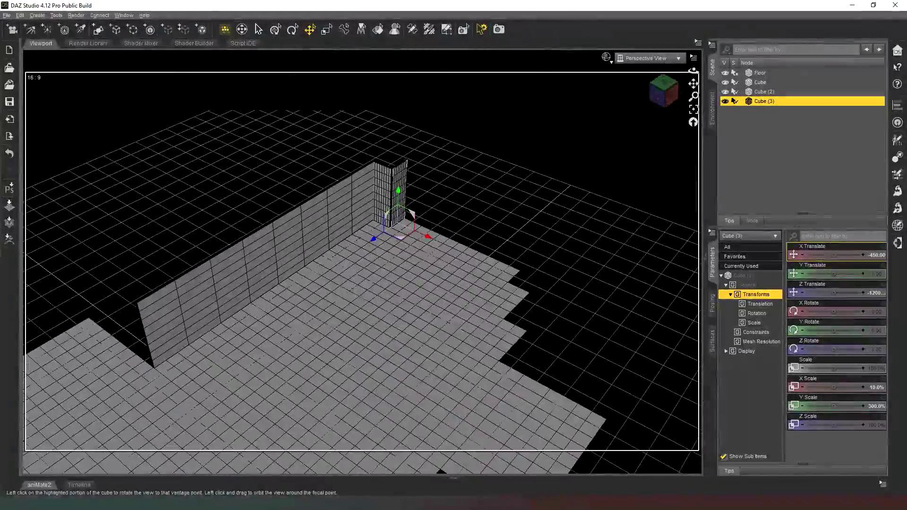
pyautogui.scroll(3, 451, 208)
pyautogui.moveTo(451, 209); pyautogui.dragTo(451, 250, button='middle')
pyautogui.scroll(4, 451, 209)
pyautogui.moveTo(451, 209); pyautogui.dragTo(364, 209, button='middle')
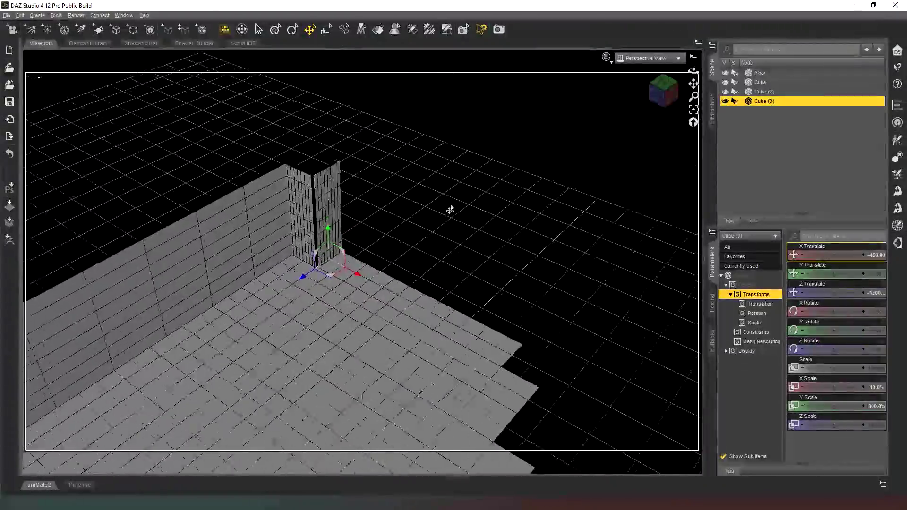
# Close the corner between the short wall and the third cube wall by setting the latter's X Translate to -455
pyautogui.scroll(5, 449, 209)
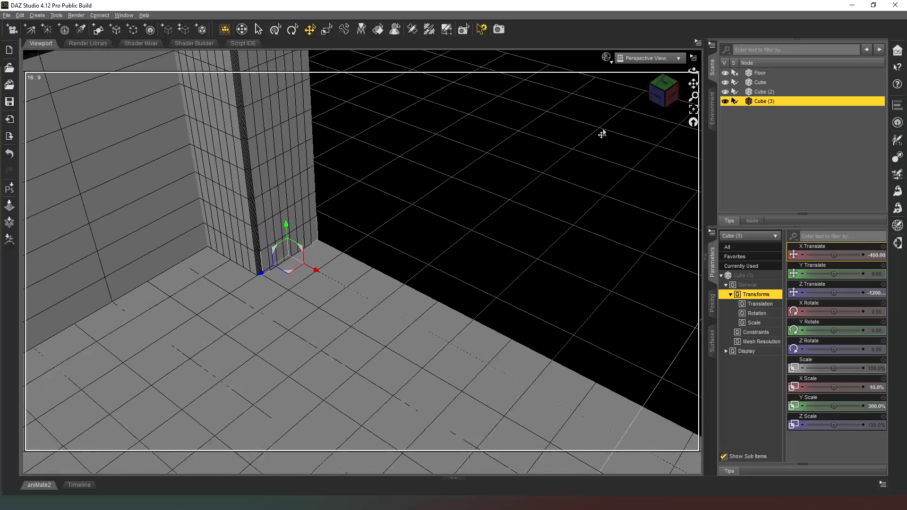
pyautogui.scroll(5, 602, 135)
pyautogui.scroll(-2, 676, 102)
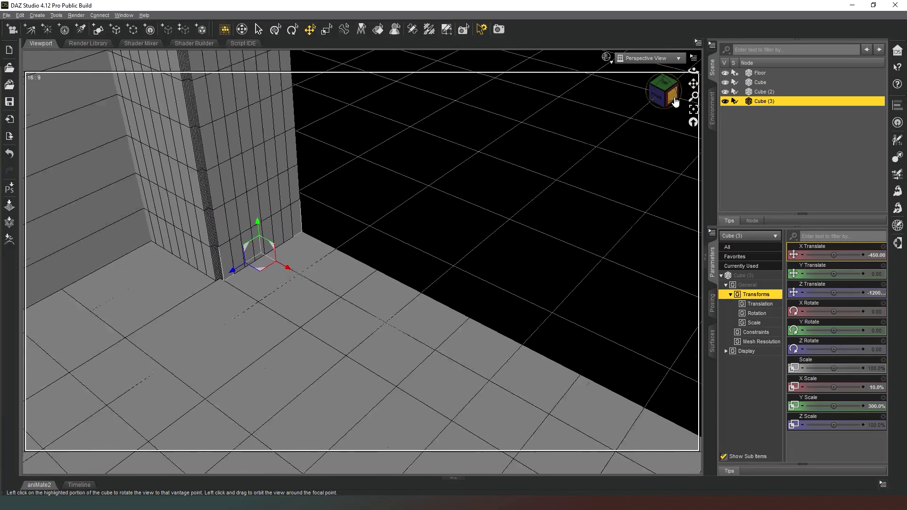
pyautogui.click(675, 101)
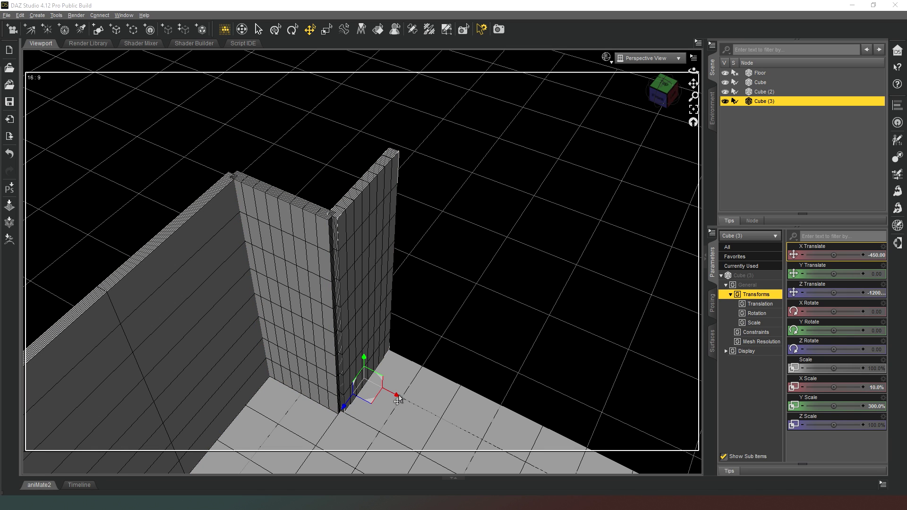
pyautogui.moveTo(396, 399); pyautogui.dragTo(390, 401)
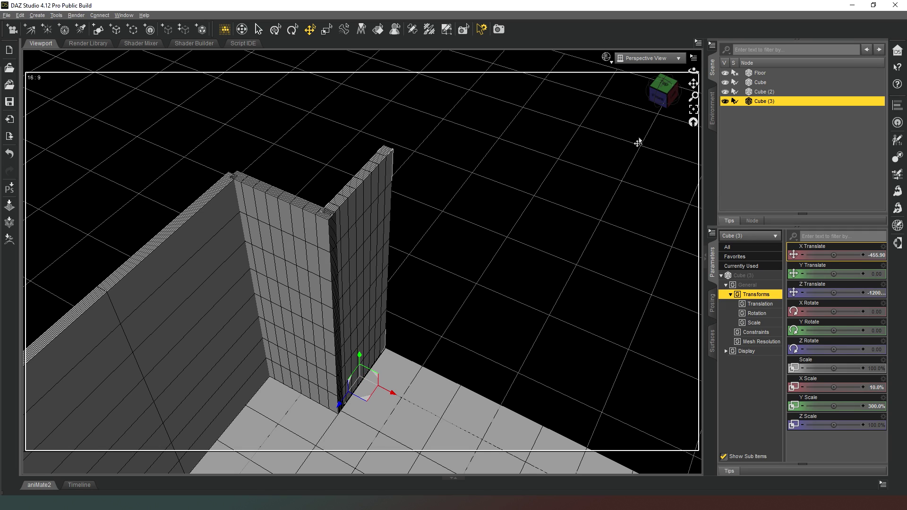
pyautogui.moveTo(674, 96)
pyautogui.mouseDown()
pyautogui.moveTo(679, 124)
pyautogui.moveTo(659, 97)
pyautogui.mouseUp()
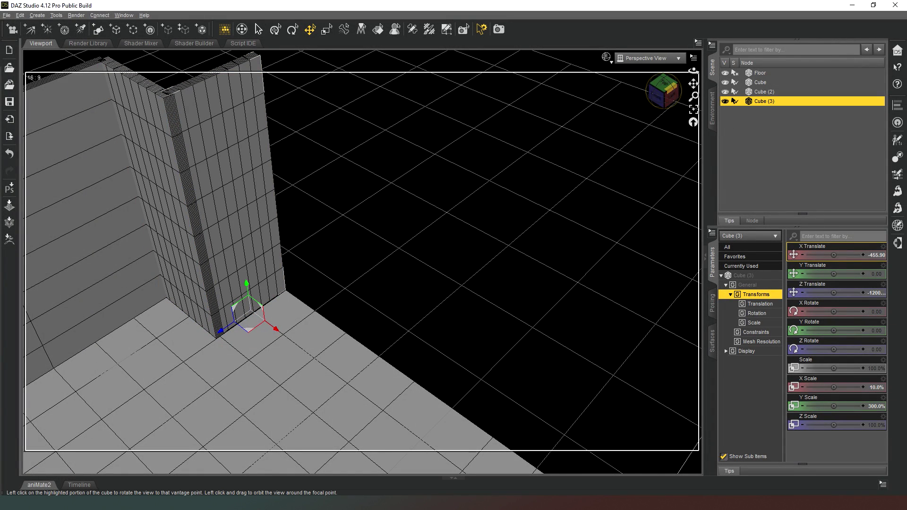
pyautogui.moveTo(671, 89); pyautogui.dragTo(671, 88)
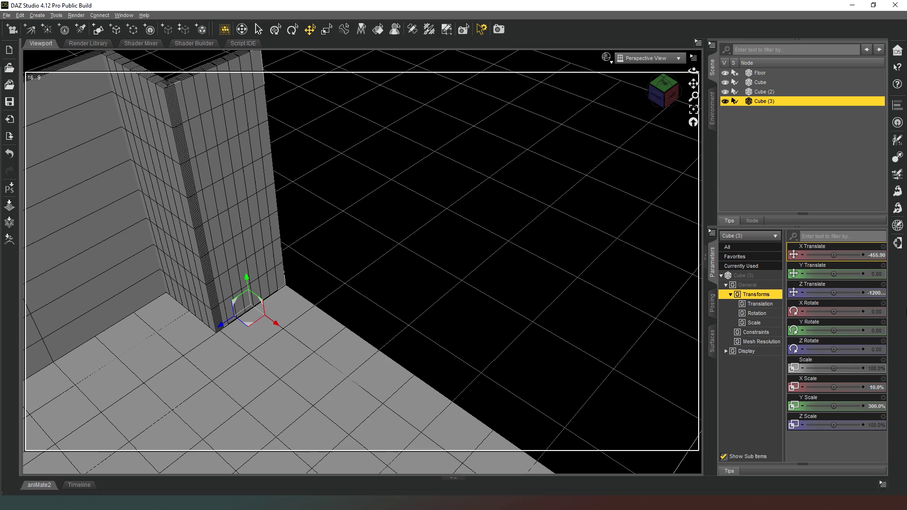
pyautogui.click(877, 257)
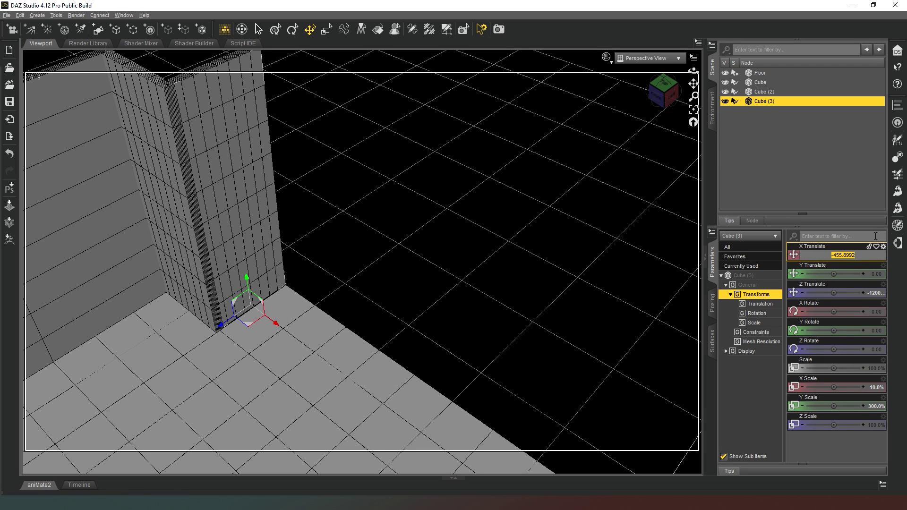
pyautogui.press('BackSpace')
pyautogui.press('Return')
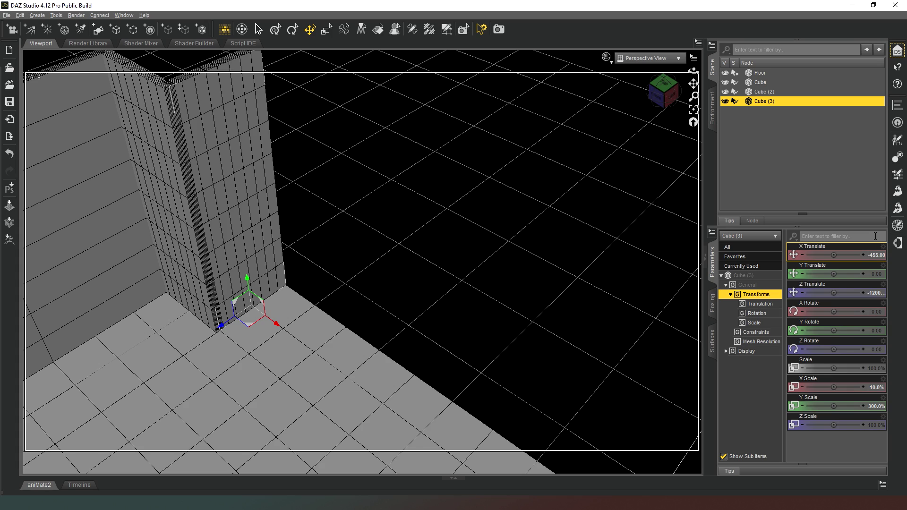
pyautogui.moveTo(657, 93)
pyautogui.mouseDown()
pyautogui.moveTo(644, 95)
pyautogui.moveTo(655, 90)
pyautogui.mouseUp()
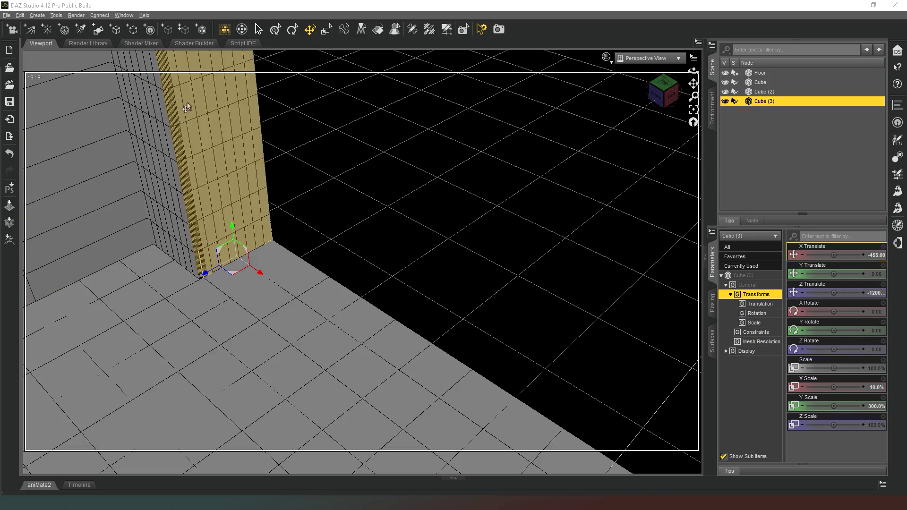
# Create a fourth cube primitive at the scene's origin and select it
pyautogui.click(366, 8)
pyautogui.moveTo(660, 77); pyautogui.dragTo(181, 59)
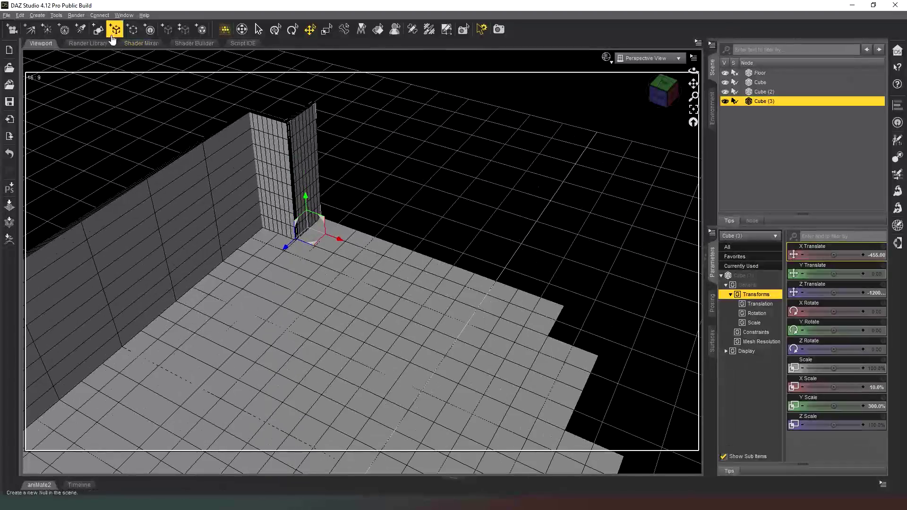
pyautogui.click(106, 34)
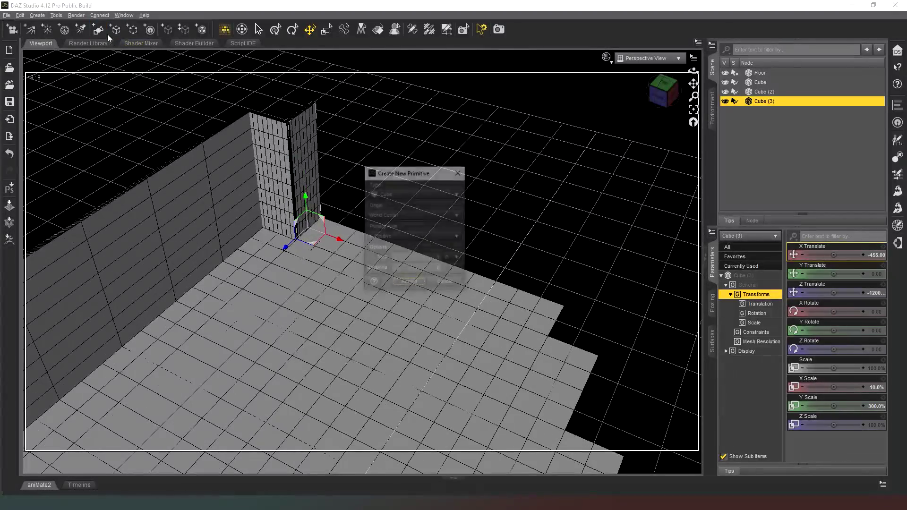
pyautogui.click(407, 283)
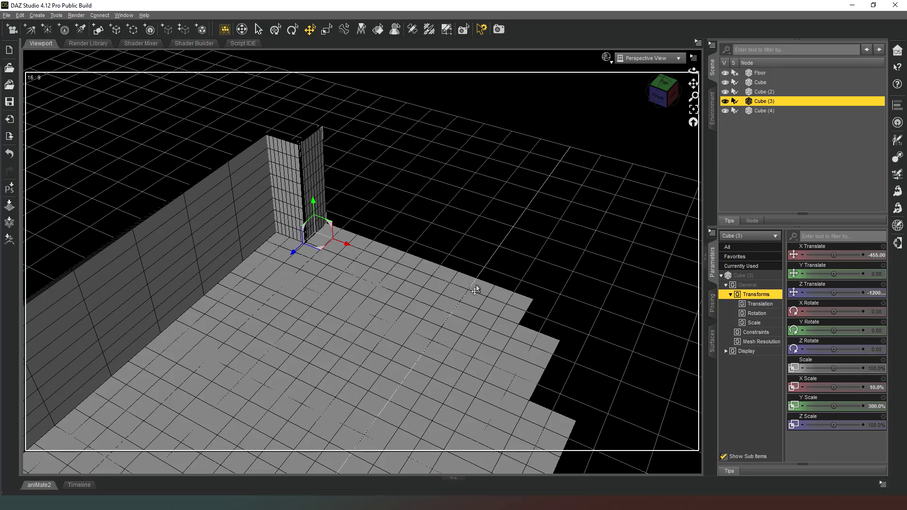
pyautogui.scroll(-2, 581, 297)
pyautogui.scroll(-6, 663, 102)
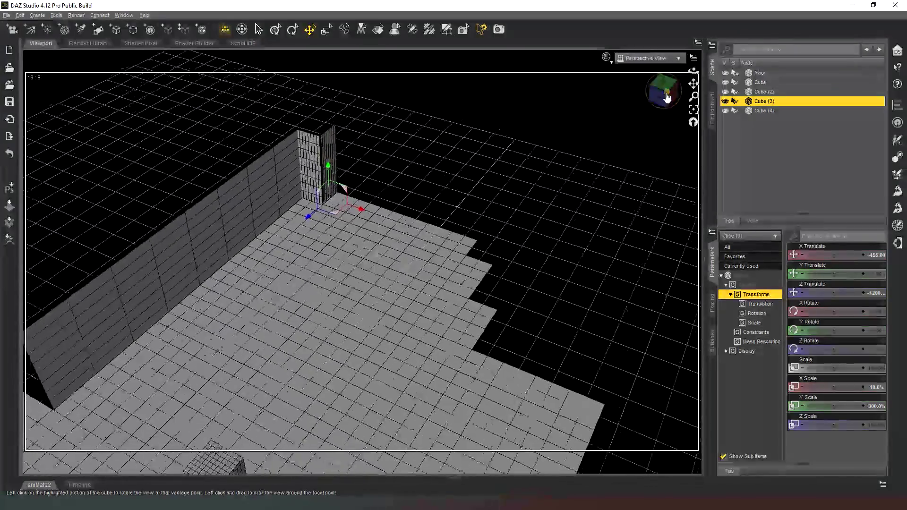
pyautogui.click(244, 412)
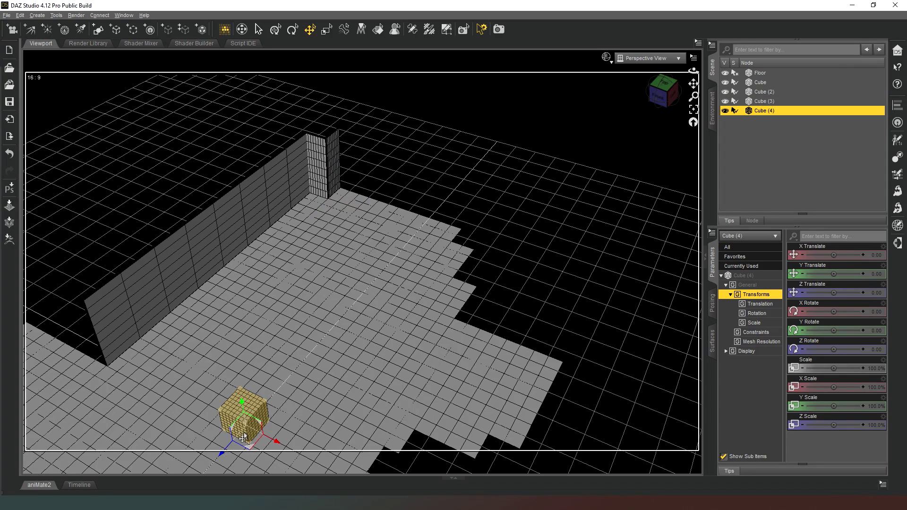
# Stretch the fourth cube by setting its X Scale to 600%
pyautogui.click(871, 387)
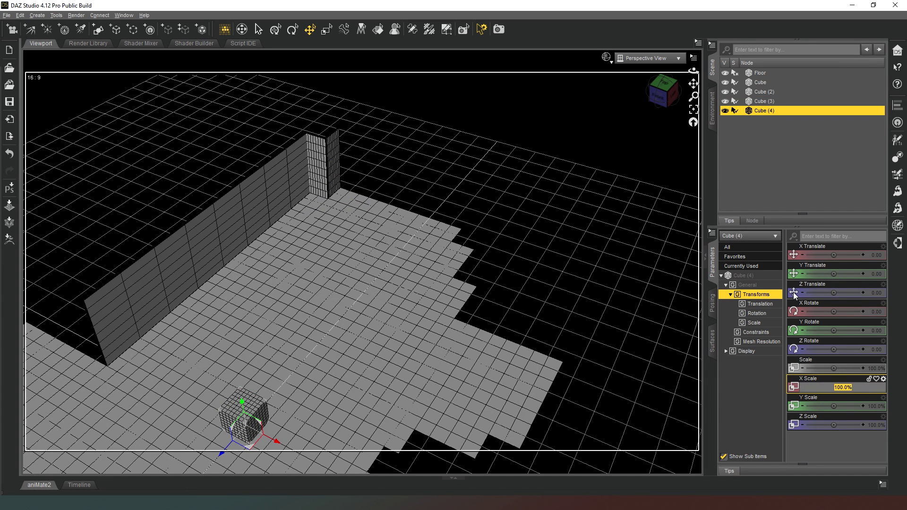
pyautogui.write('600')
pyautogui.press('Return')
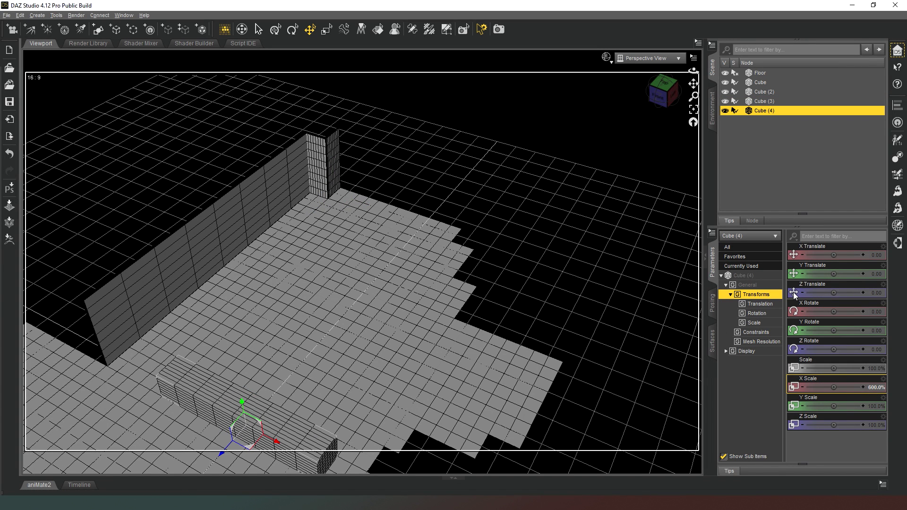
# Shape the fourth cube into a wall with Z Scale 10% and Y Scale 300%, and move it to about X -150, Z -1250
pyautogui.click(873, 425)
pyautogui.write('10')
pyautogui.press('Return')
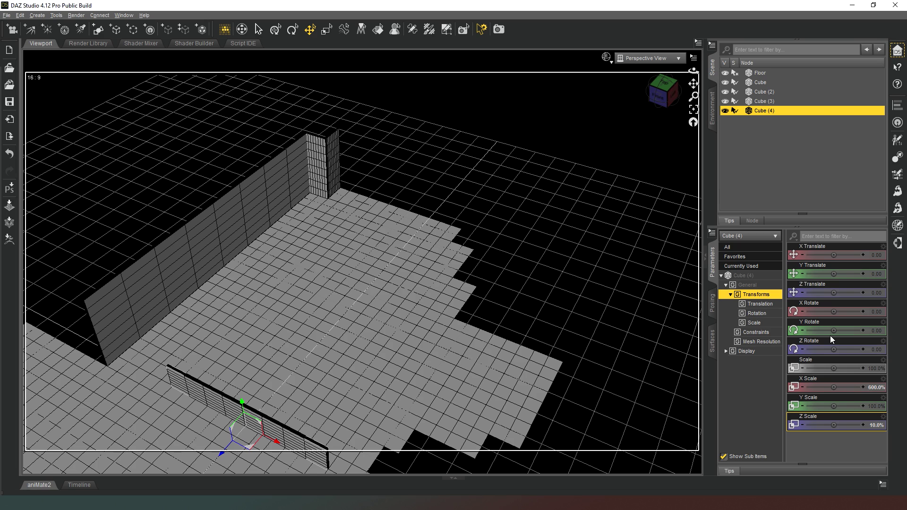
pyautogui.click(873, 406)
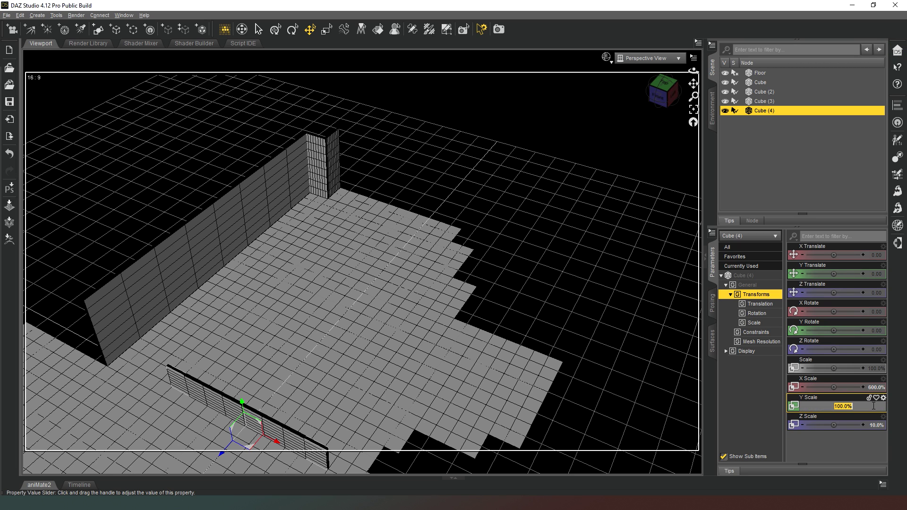
pyautogui.write('300')
pyautogui.press('Return')
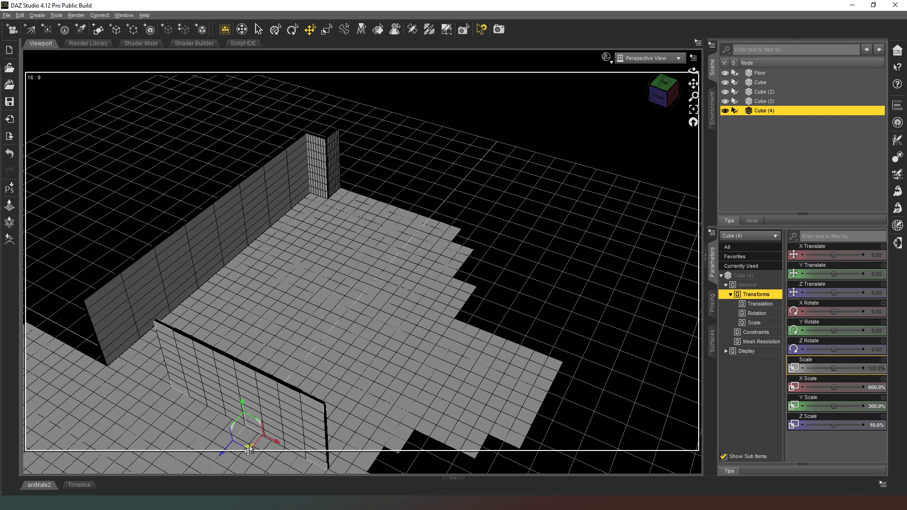
pyautogui.moveTo(249, 449); pyautogui.dragTo(396, 211)
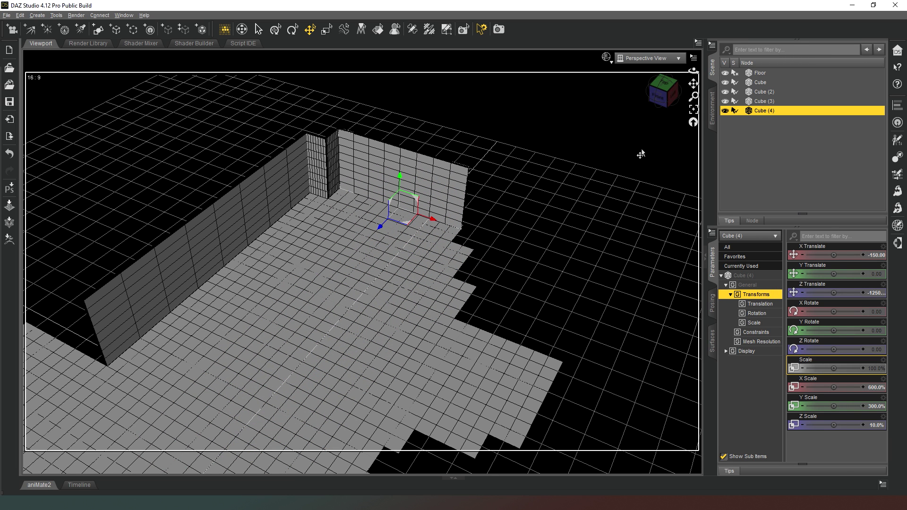
# Delete the two narrow wall pieces, Cube (2) and Cube (3), at the corner between the long walls
pyautogui.moveTo(666, 104); pyautogui.dragTo(631, 105)
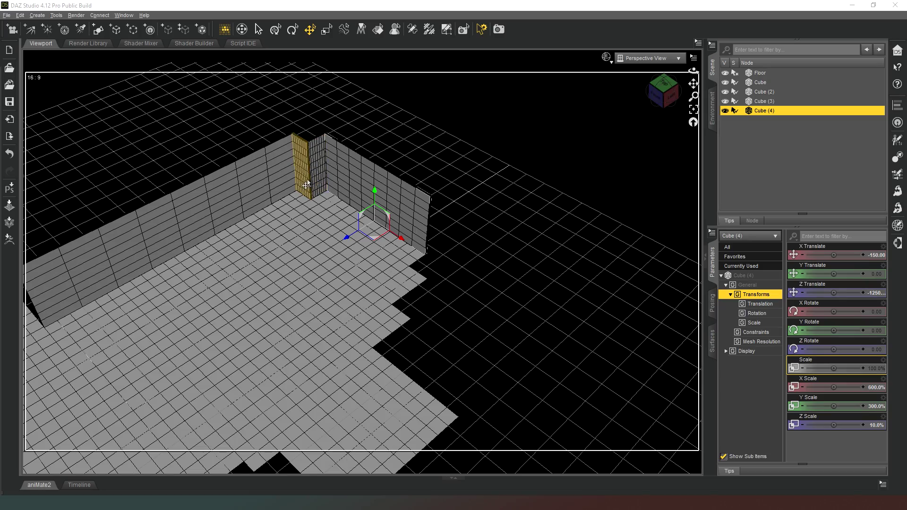
pyautogui.moveTo(661, 95)
pyautogui.mouseDown()
pyautogui.moveTo(695, 105)
pyautogui.moveTo(636, 95)
pyautogui.moveTo(664, 95)
pyautogui.mouseUp()
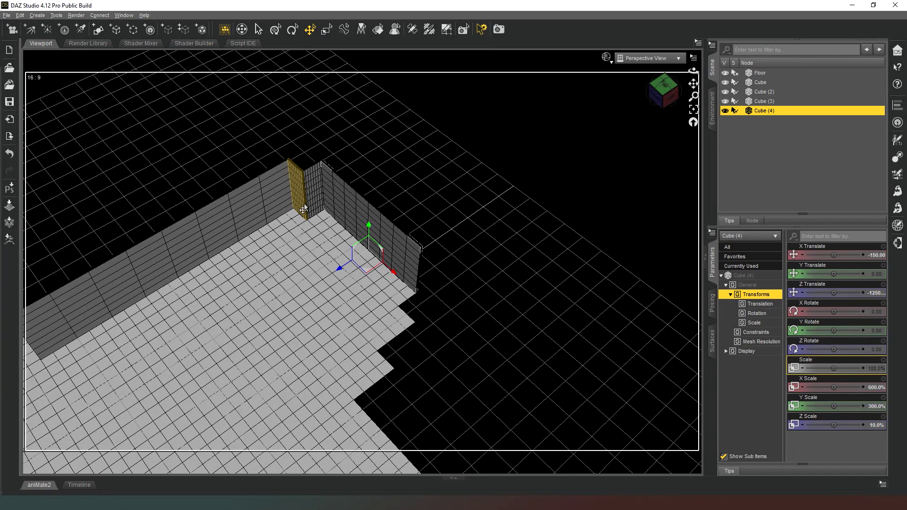
pyautogui.click(304, 206)
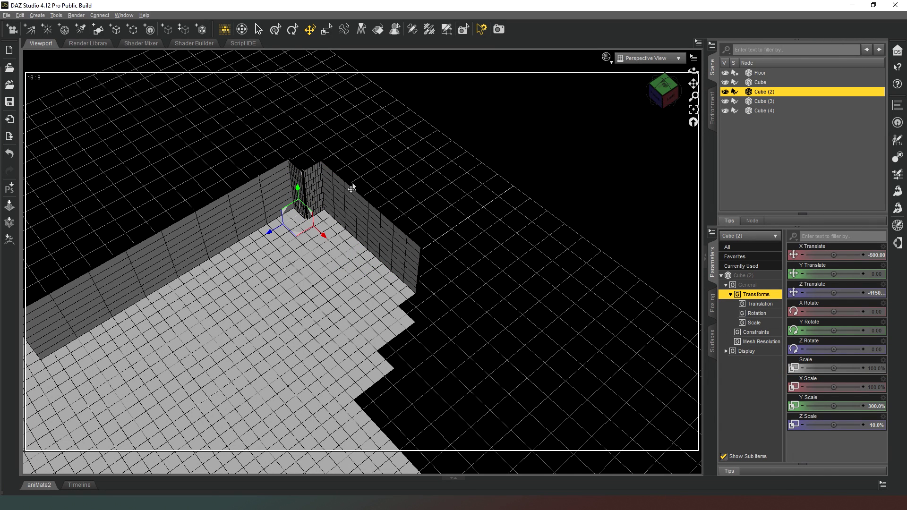
pyautogui.press('Delete')
pyautogui.click(309, 174)
pyautogui.press('Delete')
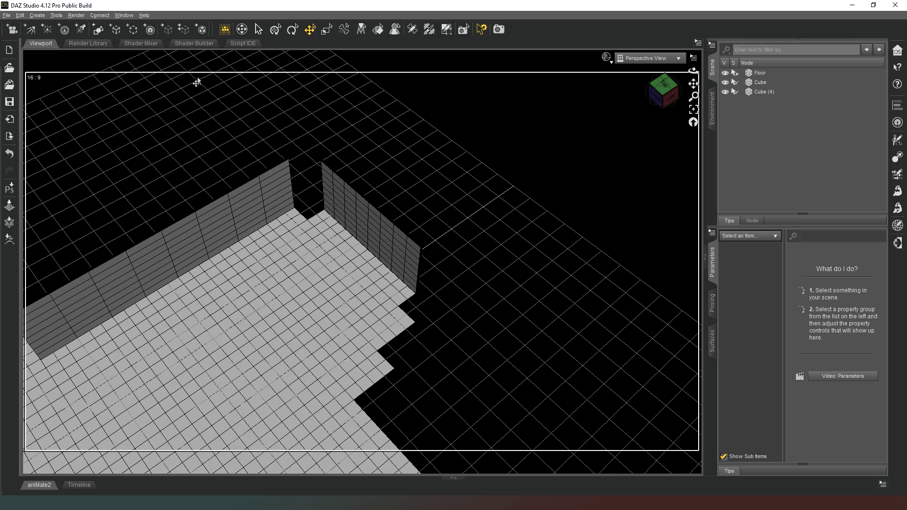
# Create a 1 m cube primitive at the world center and select it
pyautogui.click(98, 30)
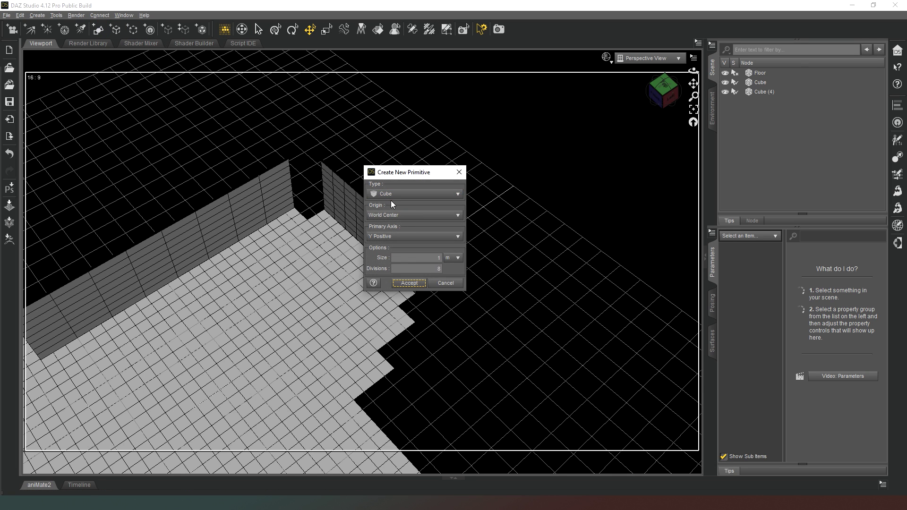
pyautogui.click(409, 283)
pyautogui.click(117, 446)
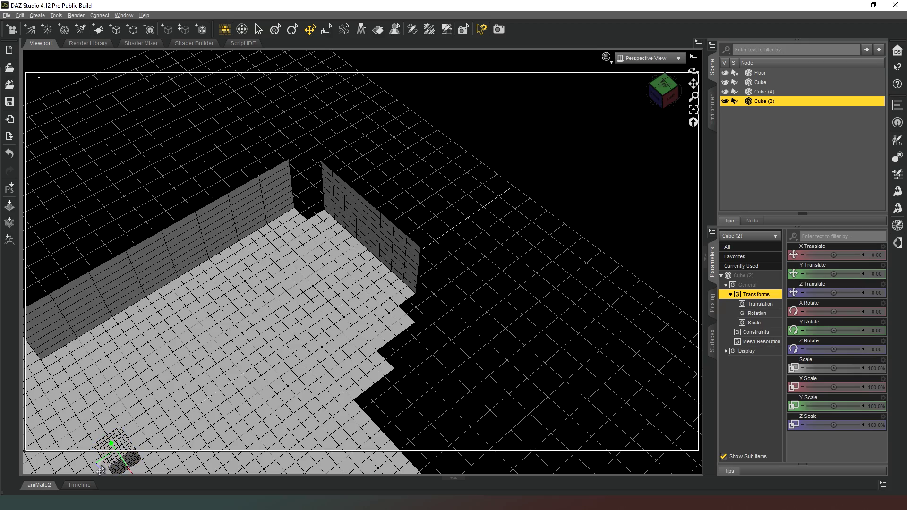
# Move the new cube into the open corner at about X -500, Z -1200, and set its Y Scale to 300%
pyautogui.scroll(-2, 196, 429)
pyautogui.moveTo(197, 427); pyautogui.dragTo(195, 384, button='middle')
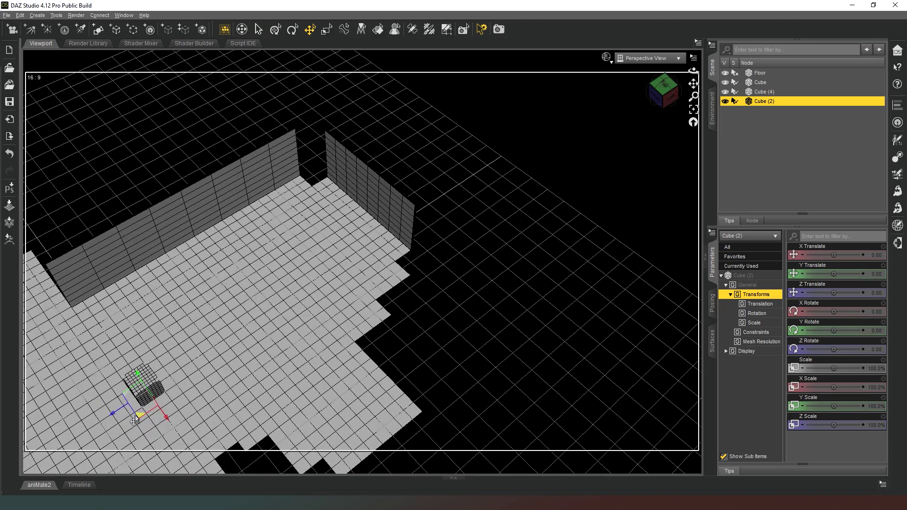
pyautogui.moveTo(134, 420); pyautogui.dragTo(307, 185)
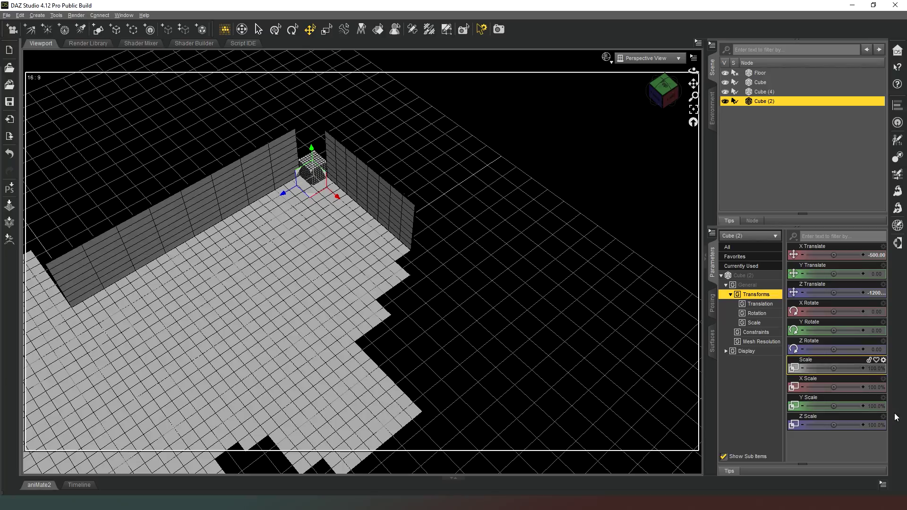
pyautogui.press('Return')
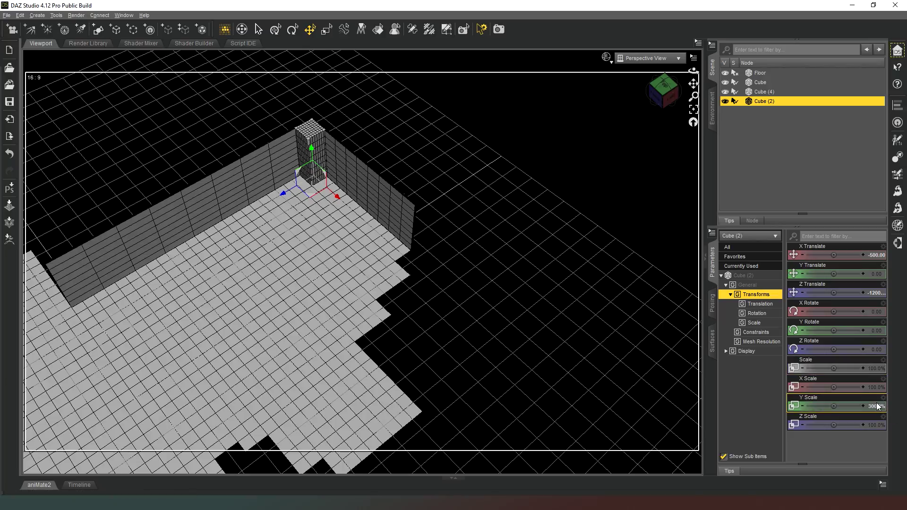
# Create another 1 m cube primitive at the world center for a second pillar and select it
pyautogui.moveTo(659, 90)
pyautogui.mouseDown()
pyautogui.moveTo(657, 54)
pyautogui.moveTo(662, 102)
pyautogui.moveTo(666, 88)
pyautogui.mouseUp()
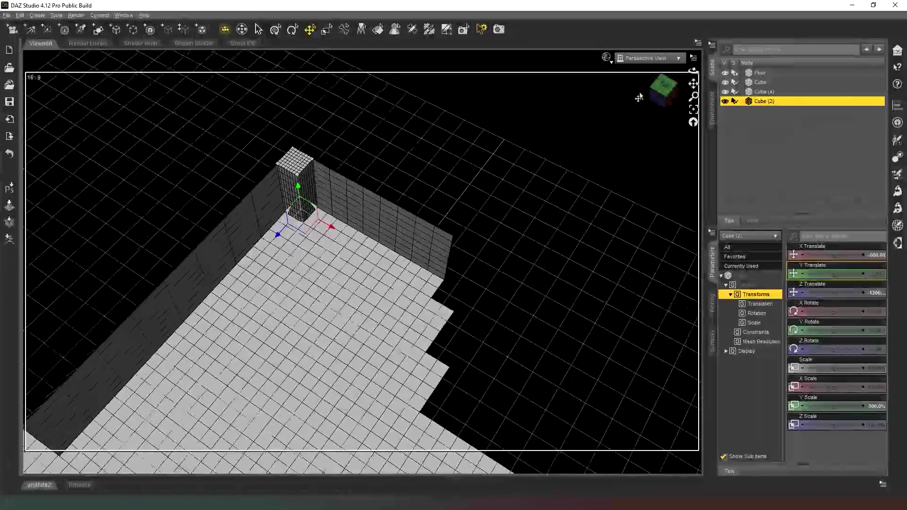
pyautogui.scroll(8, 638, 97)
pyautogui.moveTo(287, 112); pyautogui.dragTo(276, 123)
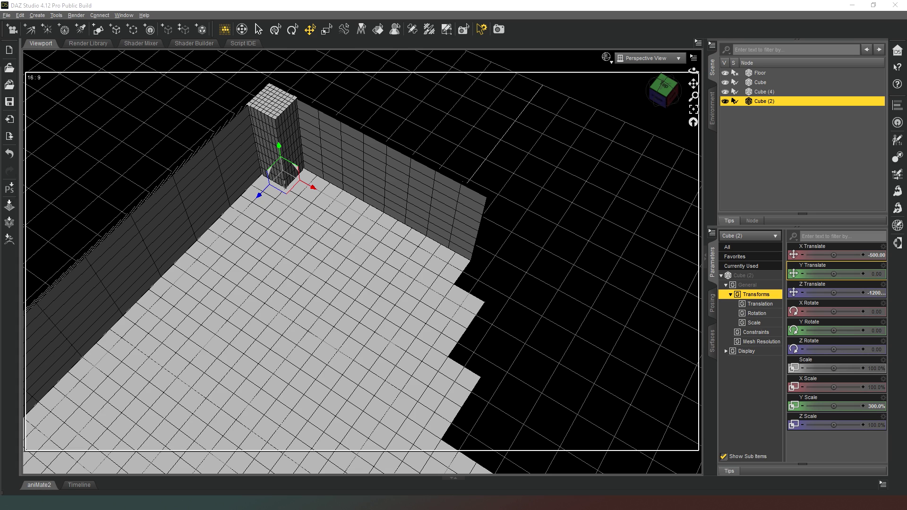
pyautogui.click(294, 3)
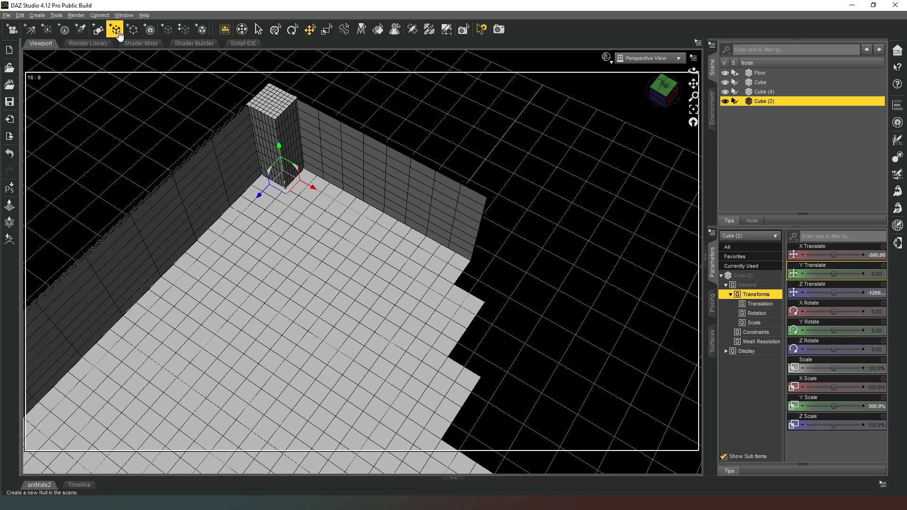
pyautogui.click(99, 30)
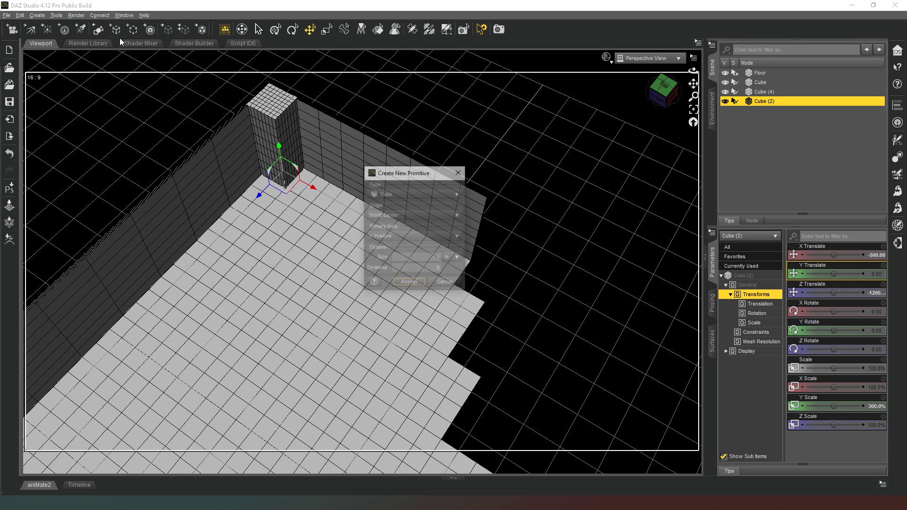
pyautogui.click(408, 283)
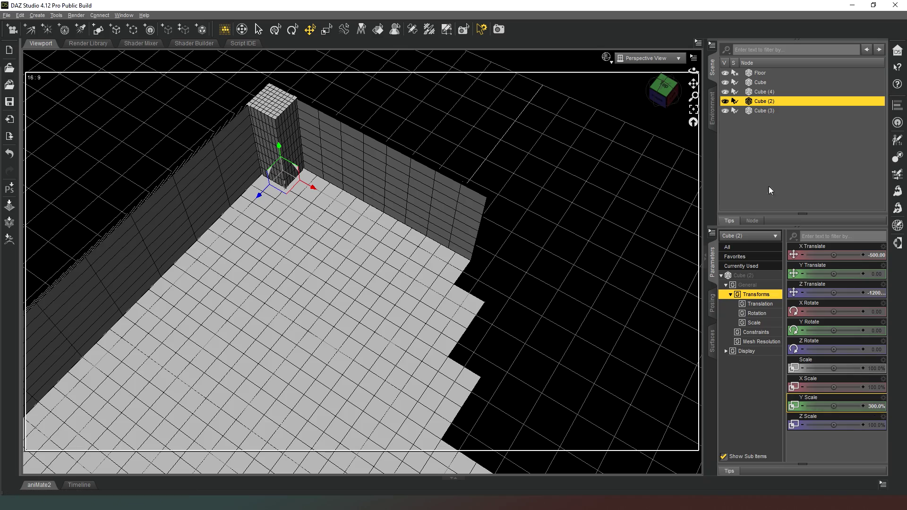
pyautogui.click(773, 112)
# Place the second pillar cube at the back wall's open end, about X 200, Z -1200, and set its Y Scale to 300%
pyautogui.moveTo(657, 91); pyautogui.dragTo(595, 84)
pyautogui.scroll(-5, 595, 84)
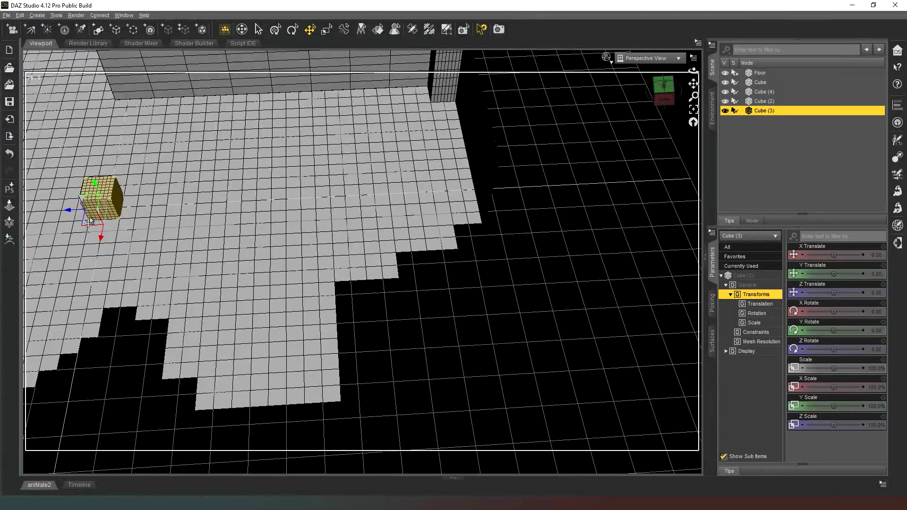
pyautogui.moveTo(85, 229); pyautogui.dragTo(467, 259)
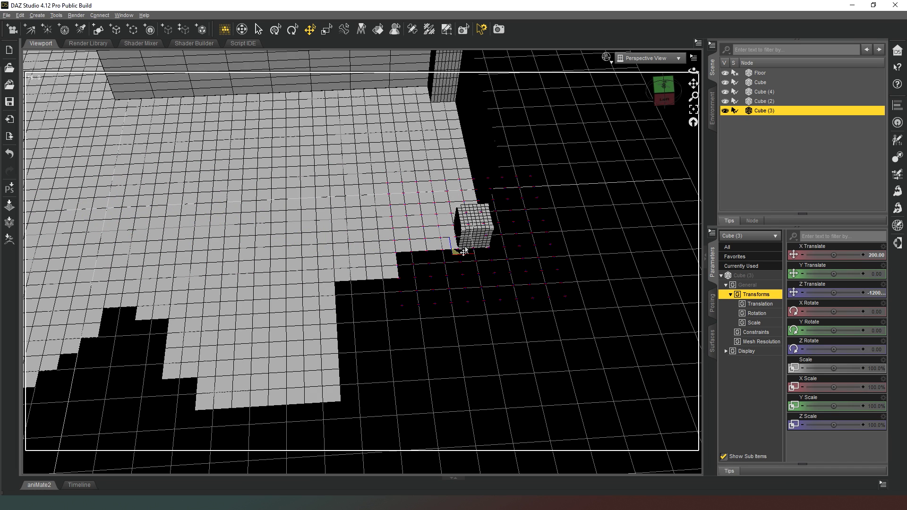
pyautogui.click(879, 407)
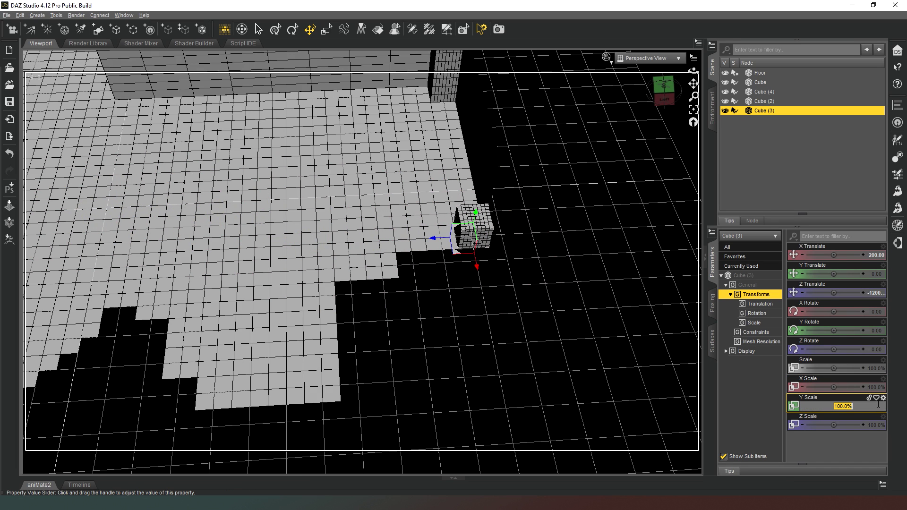
pyautogui.write('300')
pyautogui.press('Return')
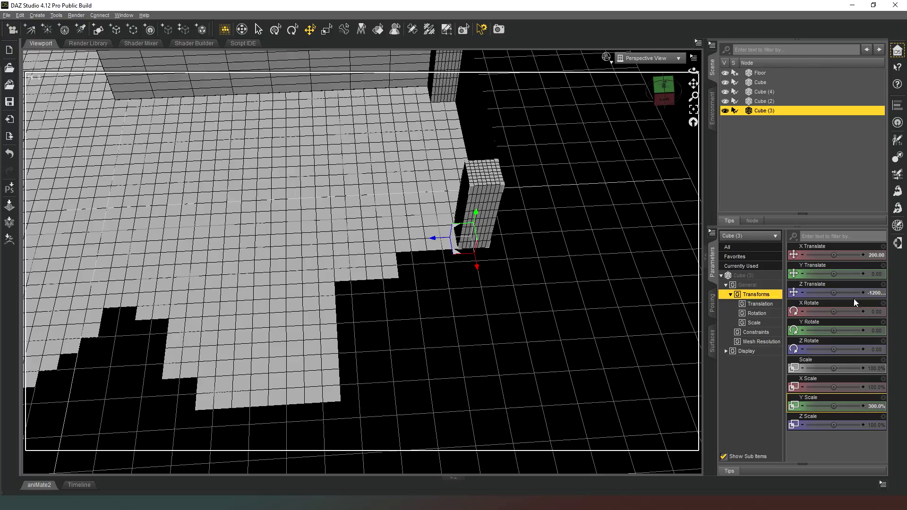
# Examine the walls and both corner pillars from several angles against the floor's stepped edge
pyautogui.moveTo(664, 92); pyautogui.dragTo(725, 76)
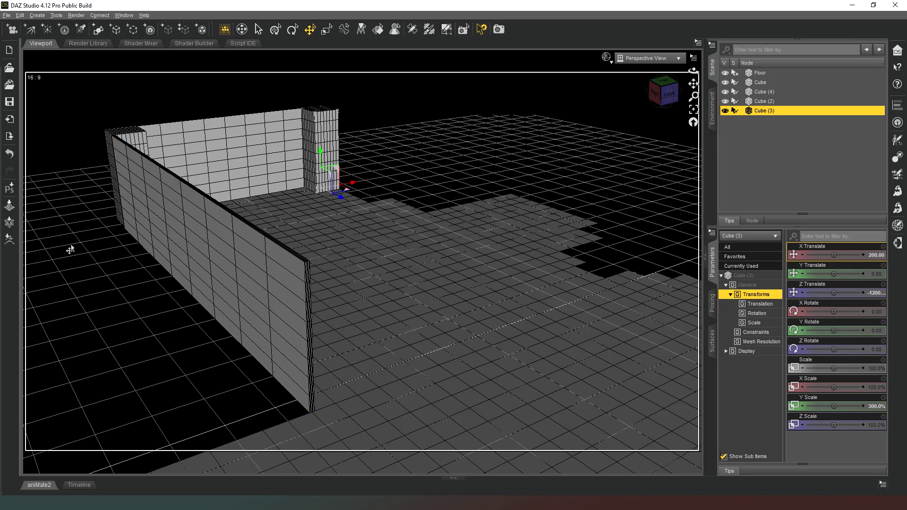
pyautogui.moveTo(662, 94); pyautogui.dragTo(533, 126)
pyautogui.moveTo(108, 142); pyautogui.dragTo(325, 125, button='middle')
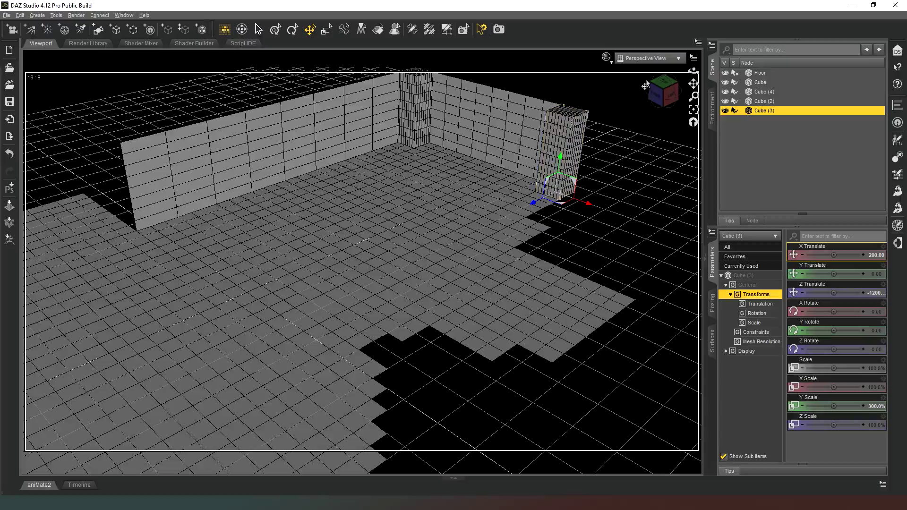
pyautogui.moveTo(648, 86); pyautogui.dragTo(624, 103)
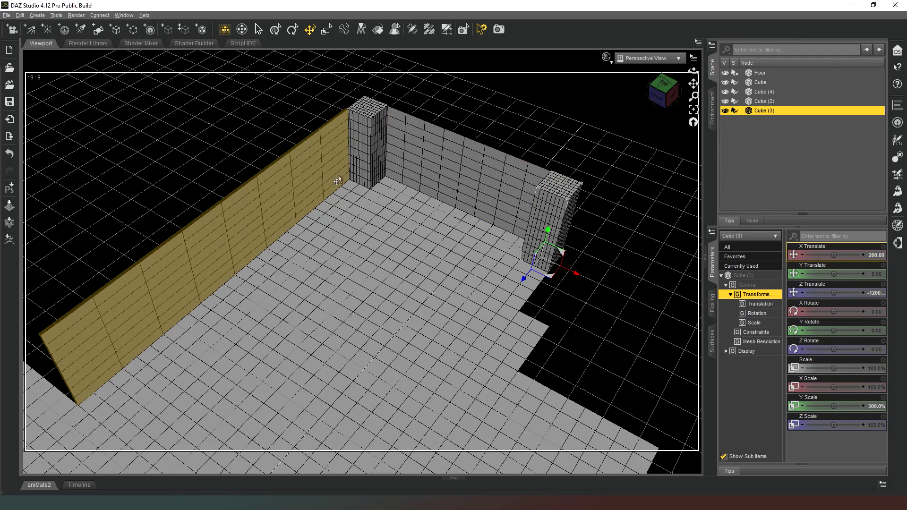
pyautogui.moveTo(656, 96); pyautogui.dragTo(660, 97)
pyautogui.moveTo(637, 90); pyautogui.dragTo(597, 104, button='middle')
pyautogui.scroll(3, 598, 104)
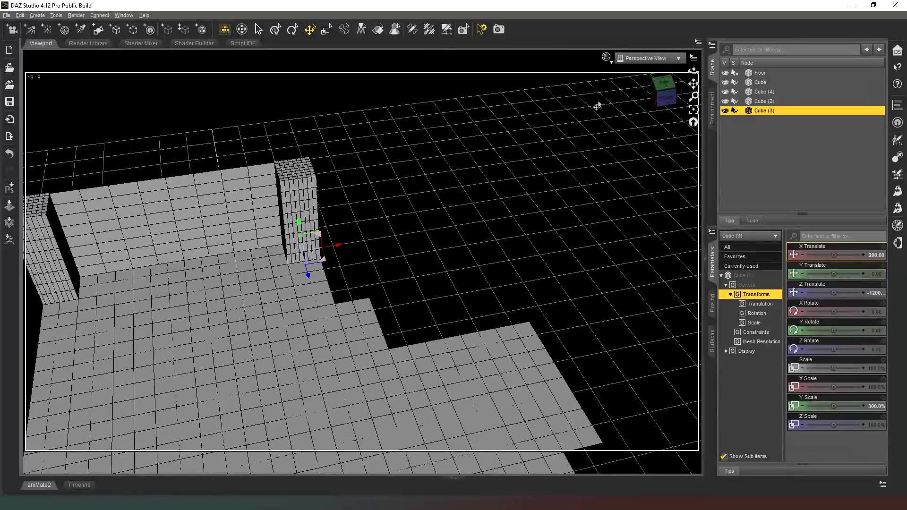
pyautogui.moveTo(418, 255); pyautogui.dragTo(319, 283, button='middle')
pyautogui.scroll(1, 400, 230)
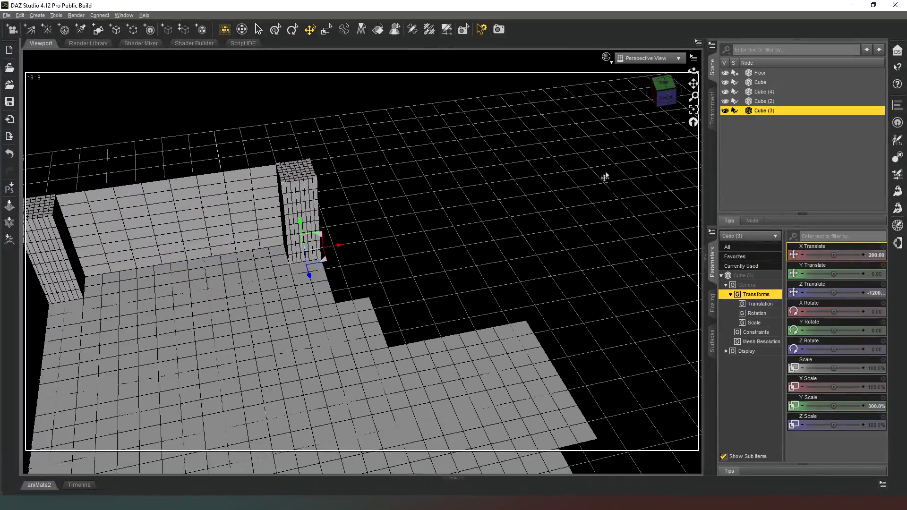
pyautogui.moveTo(669, 99); pyautogui.dragTo(648, 99)
pyautogui.moveTo(444, 179); pyautogui.dragTo(80, 237, button='middle')
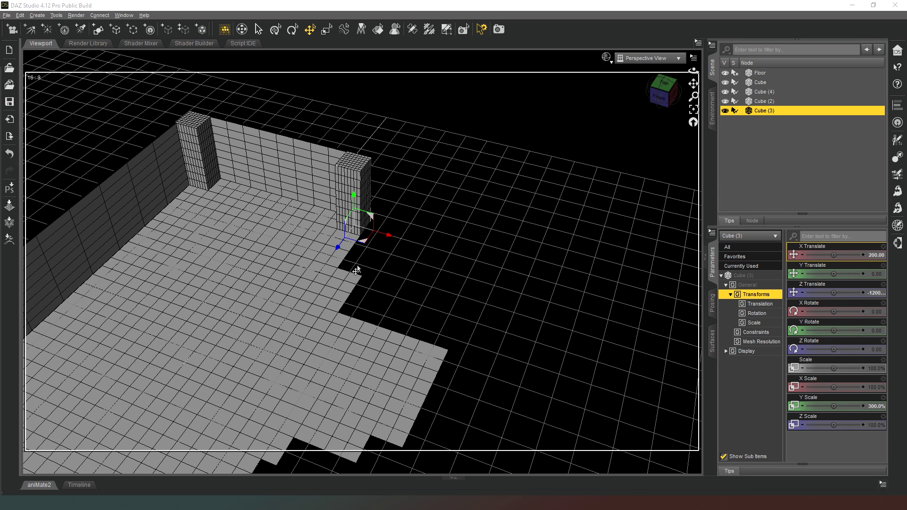
# Create a new cube primitive and move it beside the second pillar to about X 300, Z -1100
pyautogui.moveTo(658, 89); pyautogui.dragTo(387, 87)
pyautogui.click(92, 31)
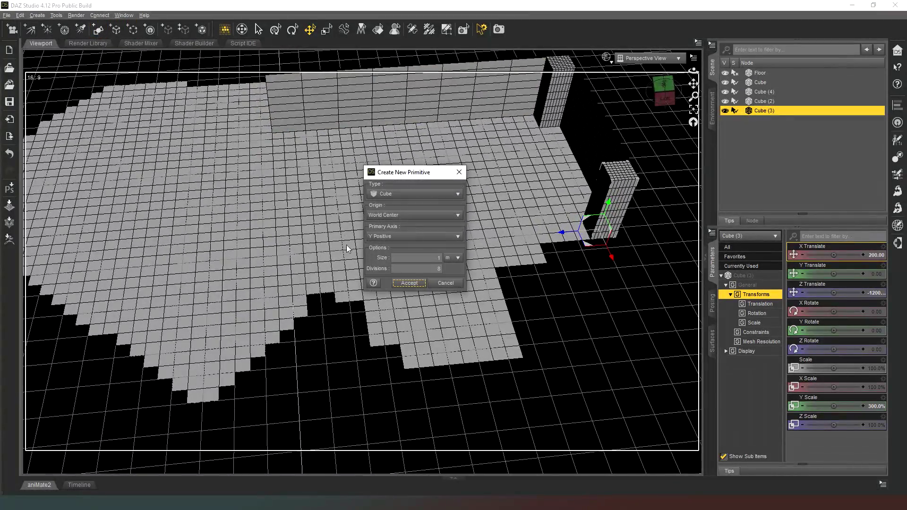
pyautogui.click(409, 283)
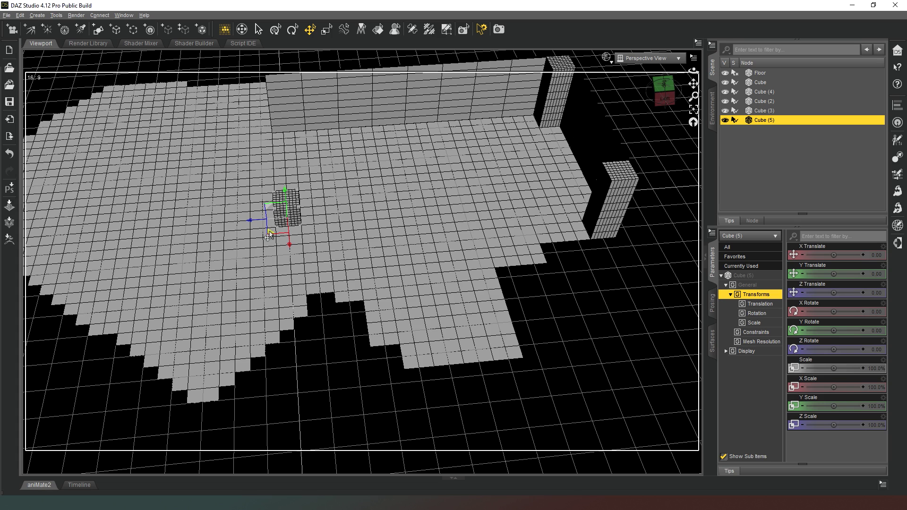
pyautogui.moveTo(269, 234); pyautogui.dragTo(582, 260)
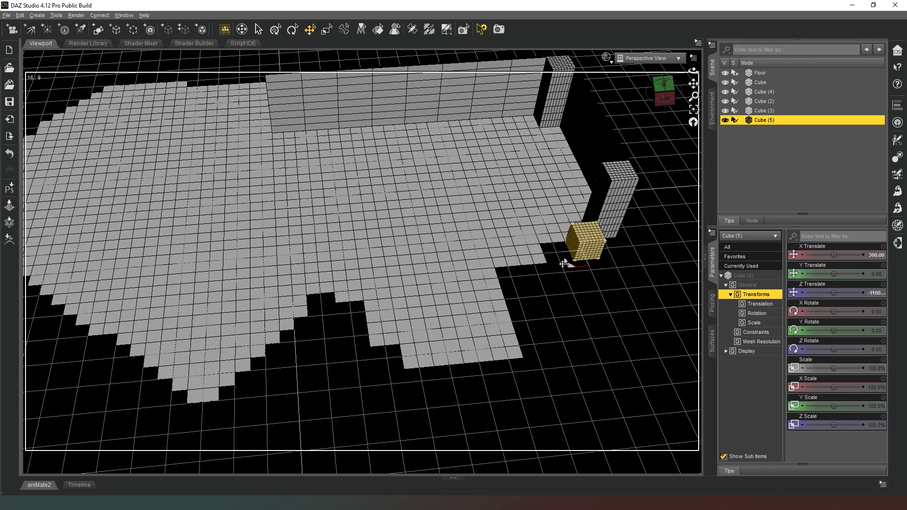
# Set the new cube's Z Scale to 200% and shift it along Z to about -1050 to fit the floor's notch
pyautogui.click(872, 420)
pyautogui.write('20')
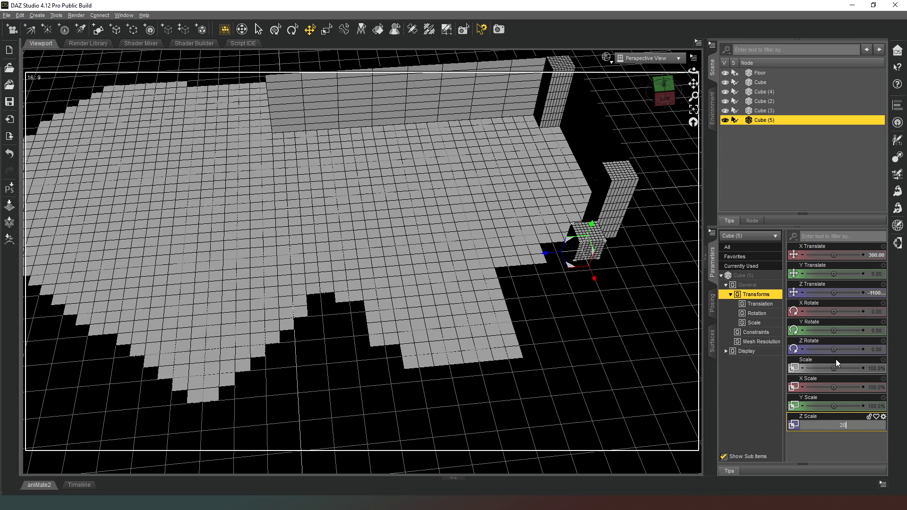
pyautogui.write('0')
pyautogui.press('Return')
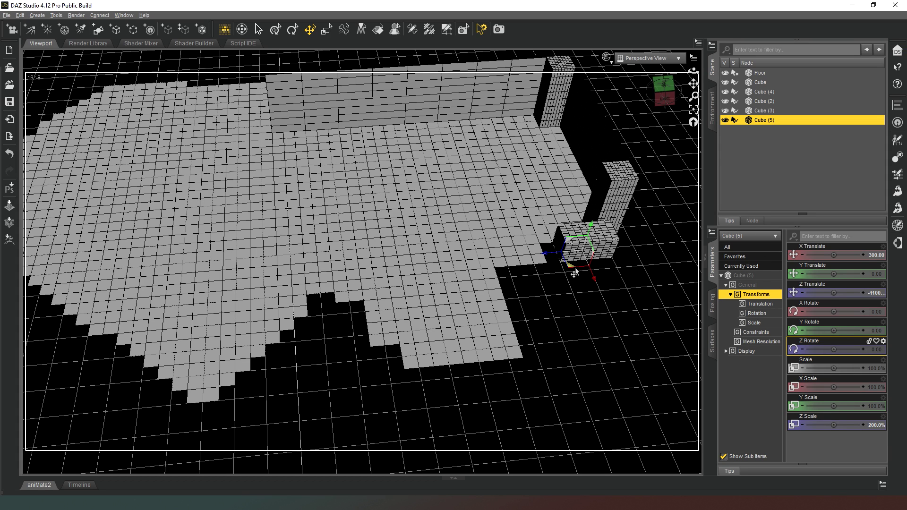
pyautogui.moveTo(574, 267); pyautogui.dragTo(560, 266)
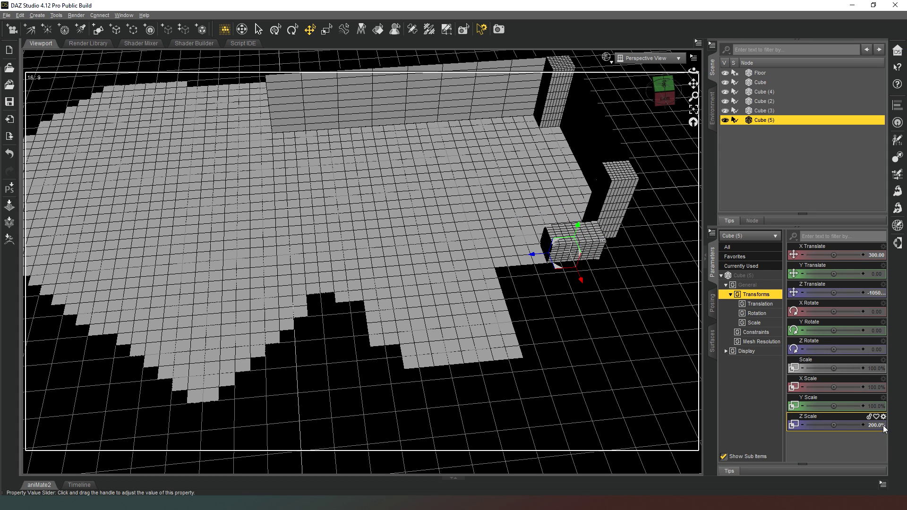
# Raise the new block to wall height by setting its Y Scale to 300%
pyautogui.click(874, 407)
pyautogui.write('300')
pyautogui.press('Return')
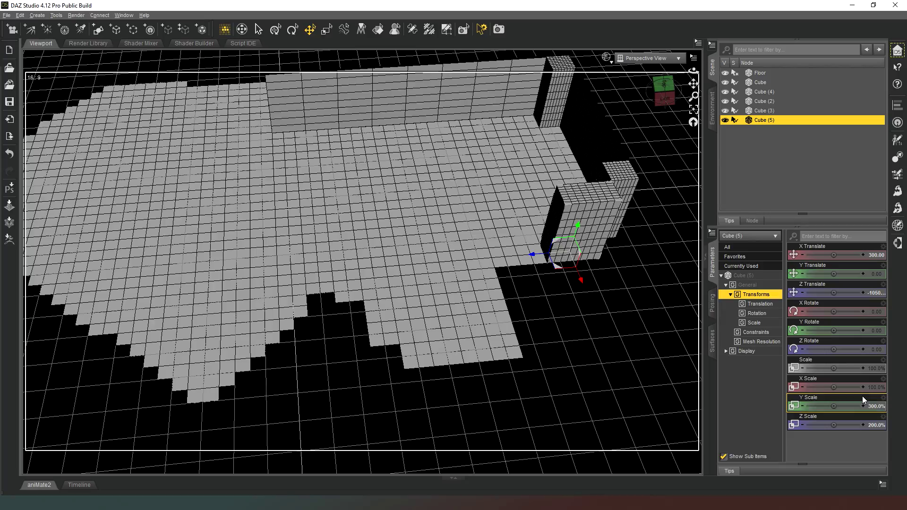
# Create a new cube primitive and move it to about X 400, Z -800 along the floor's protruding edge
pyautogui.moveTo(671, 93)
pyautogui.mouseDown()
pyautogui.moveTo(614, 93)
pyautogui.moveTo(685, 96)
pyautogui.moveTo(670, 97)
pyautogui.mouseUp()
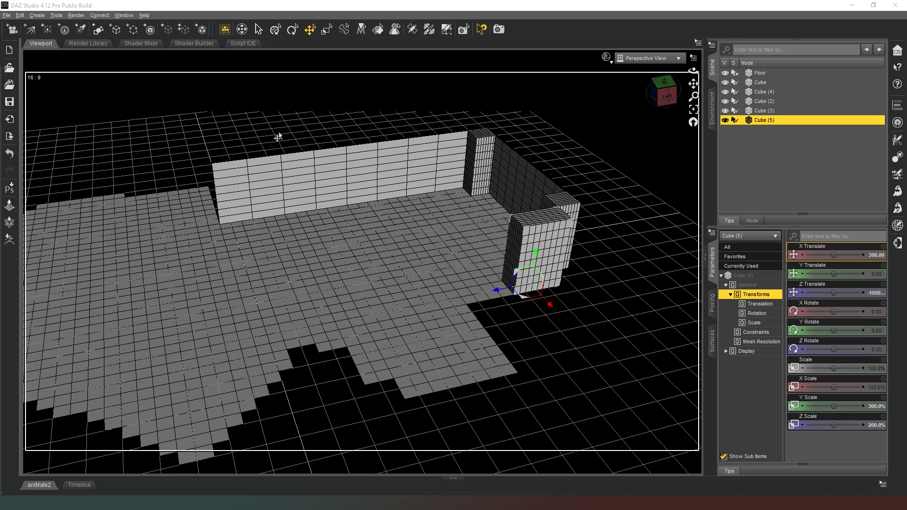
pyautogui.click(98, 31)
pyautogui.click(408, 283)
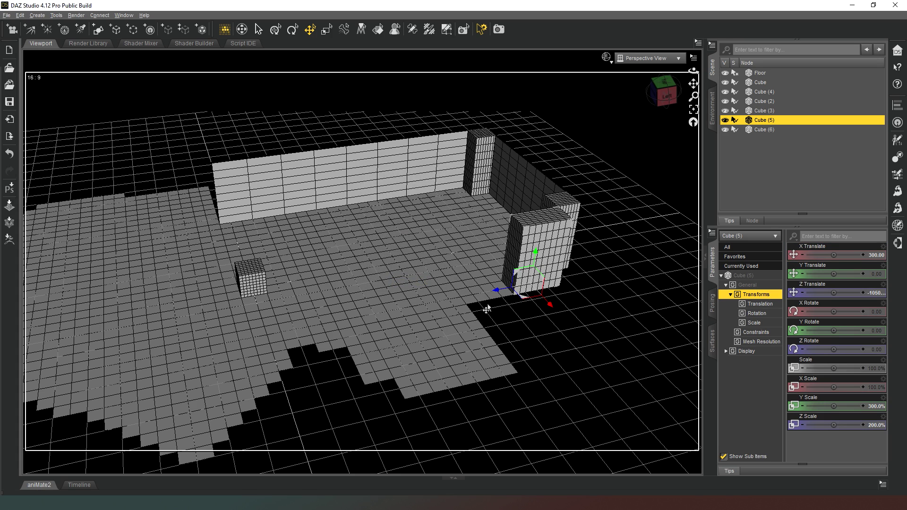
pyautogui.click(237, 272)
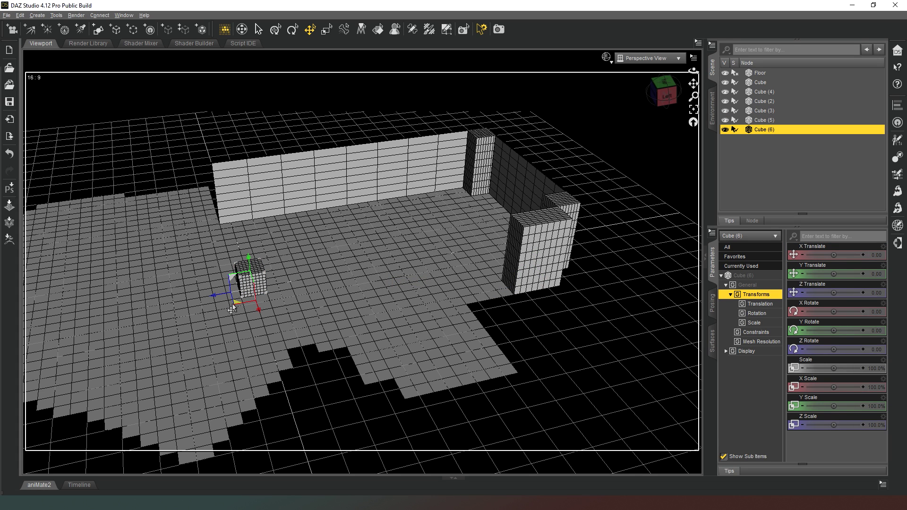
pyautogui.moveTo(244, 307); pyautogui.dragTo(483, 327)
pyautogui.moveTo(665, 95); pyautogui.dragTo(642, 105)
pyautogui.moveTo(635, 283); pyautogui.dragTo(534, 345, button='middle')
pyautogui.moveTo(535, 348); pyautogui.dragTo(338, 383)
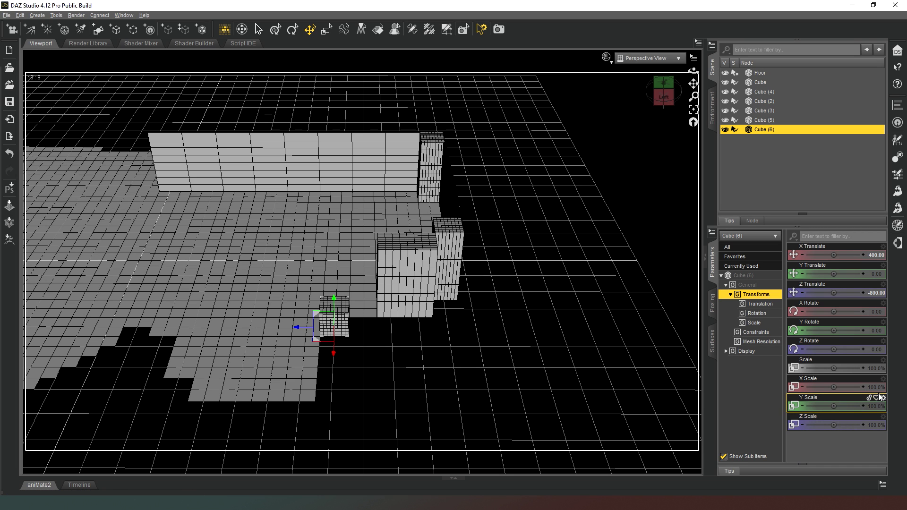
# Set the new cube's X Scale to 400% and shift it along X to about 550 to match the floor edge
pyautogui.click(843, 387)
pyautogui.write('400')
pyautogui.press('Return')
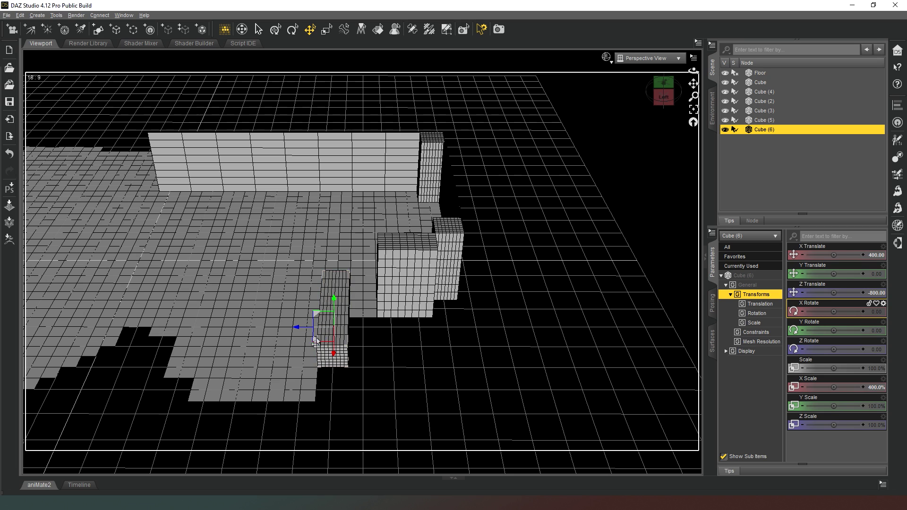
pyautogui.moveTo(334, 359); pyautogui.dragTo(330, 388)
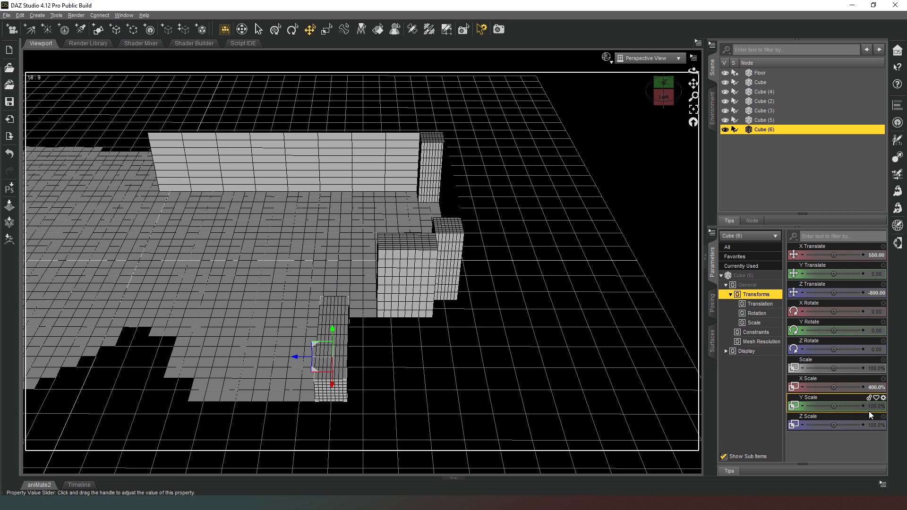
# Widen the long block to 200% Z Scale and shift it along Z to about -850, clear of the floor
pyautogui.click(870, 425)
pyautogui.write('200')
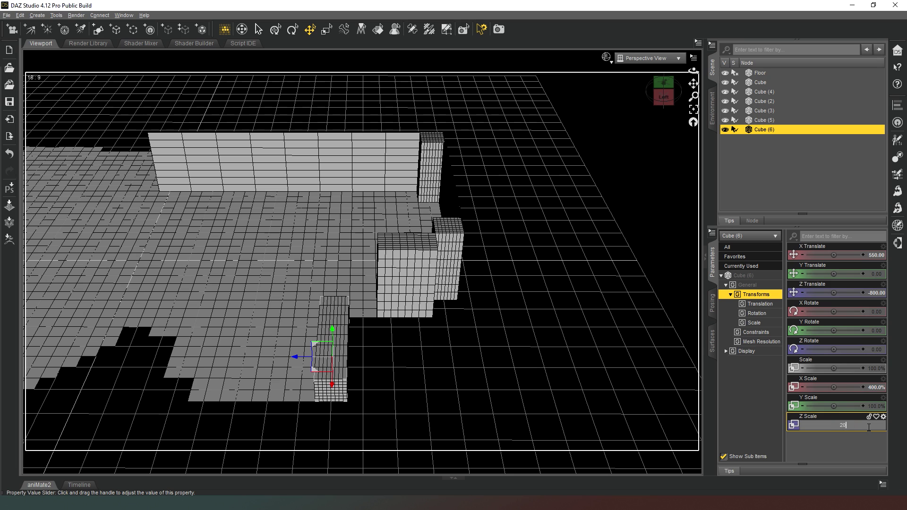
pyautogui.press('Return')
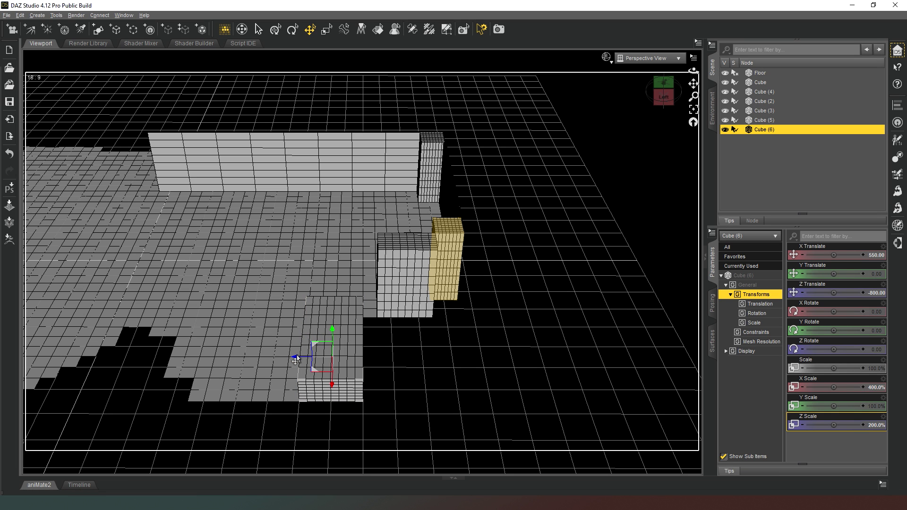
pyautogui.moveTo(296, 356); pyautogui.dragTo(332, 361)
# Raise the long block to wall height by setting its Y Scale to 300%
pyautogui.click(872, 406)
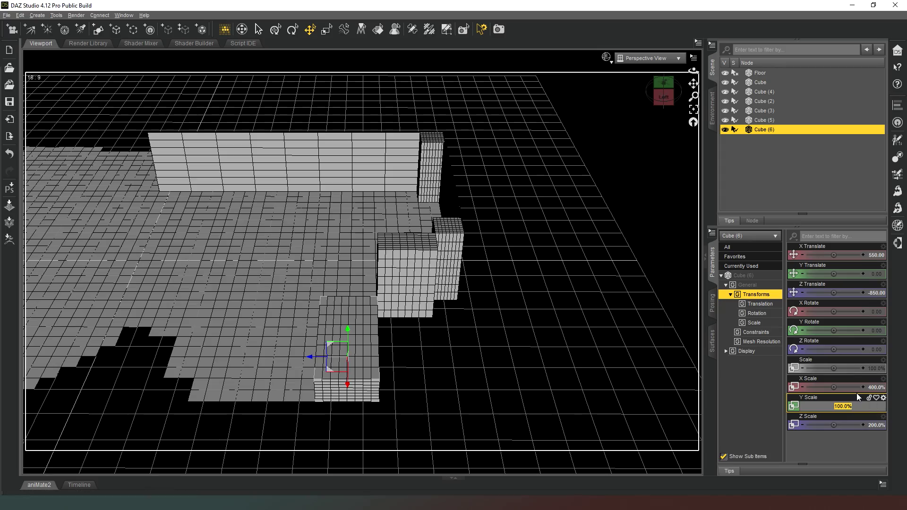
pyautogui.write('300')
pyautogui.press('Return')
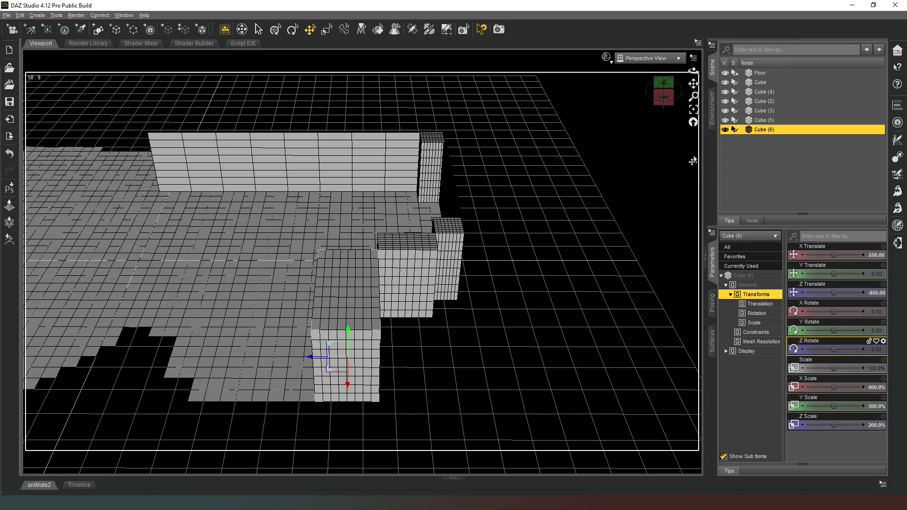
# Create another cube primitive and move it to about X 750, Z -700 at the long block's outer end
pyautogui.moveTo(667, 107); pyautogui.dragTo(590, 171)
pyautogui.moveTo(636, 106); pyautogui.dragTo(312, 404)
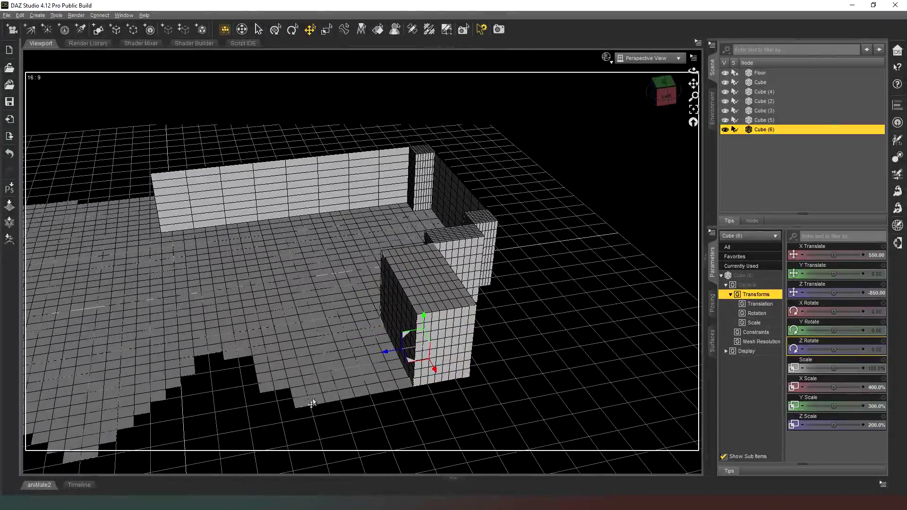
pyautogui.moveTo(395, 391); pyautogui.dragTo(481, 391)
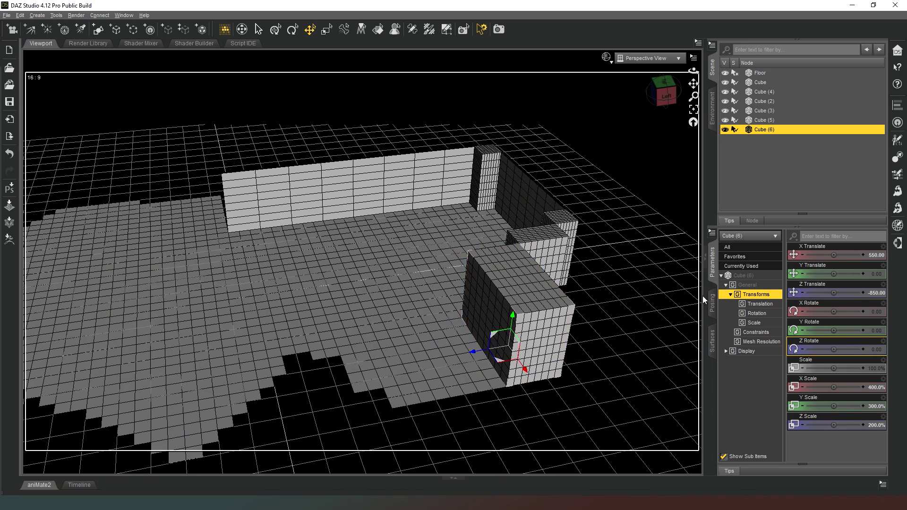
pyautogui.click(107, 35)
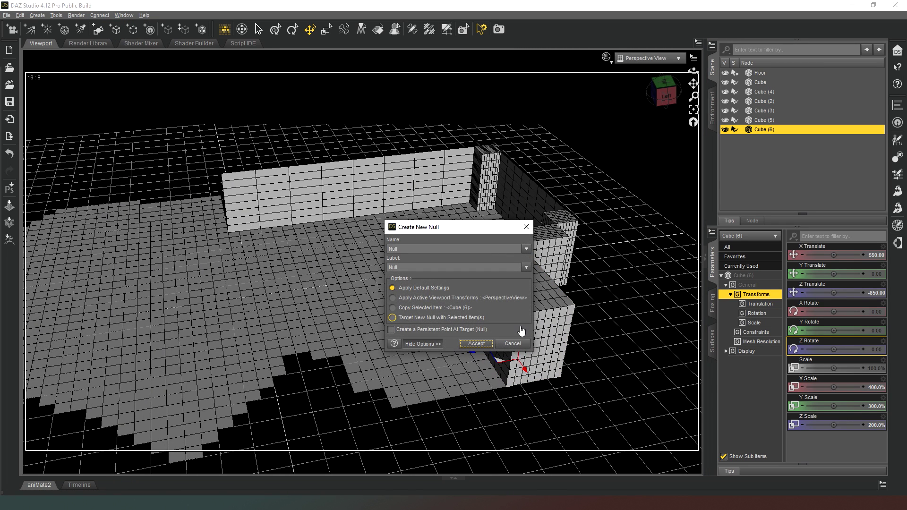
pyautogui.click(509, 339)
pyautogui.click(98, 30)
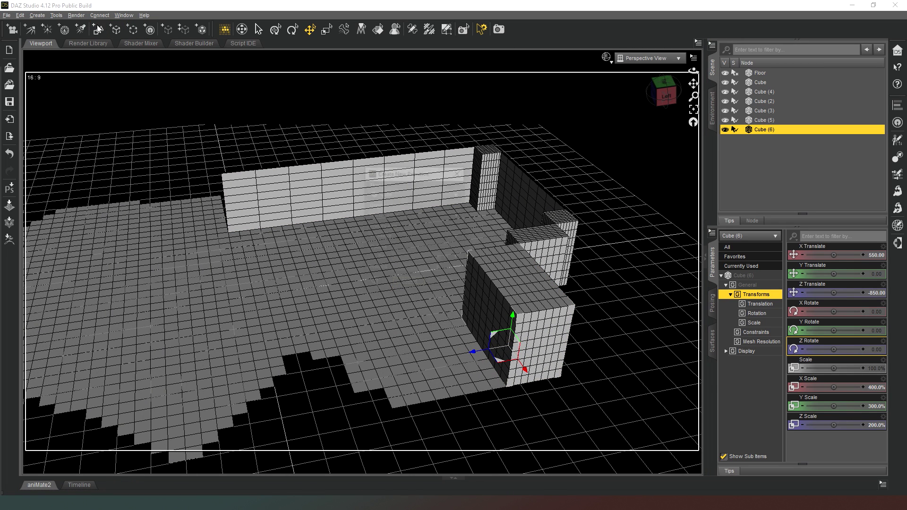
pyautogui.click(410, 283)
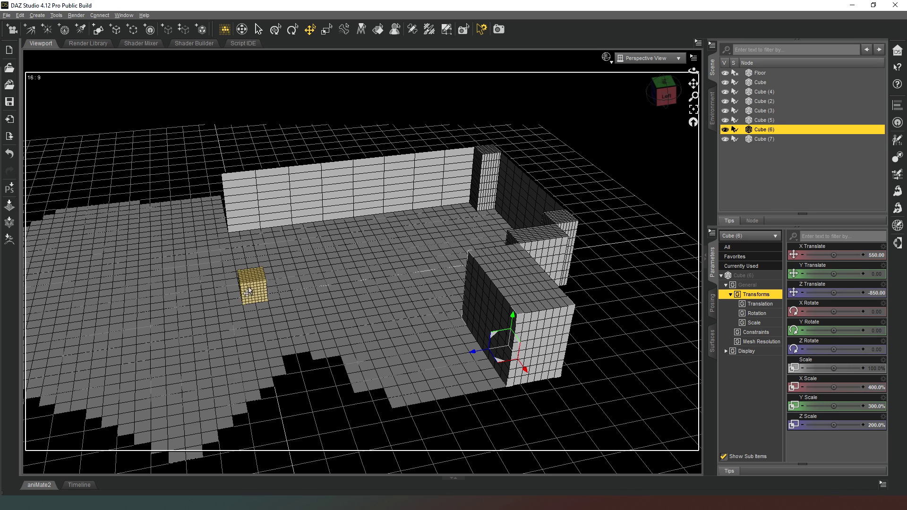
pyautogui.click(235, 305)
pyautogui.moveTo(238, 316); pyautogui.dragTo(478, 408)
# Flatten the new cube into a thin wall base with X Scale 10% and Z Scale 400%
pyautogui.click(865, 387)
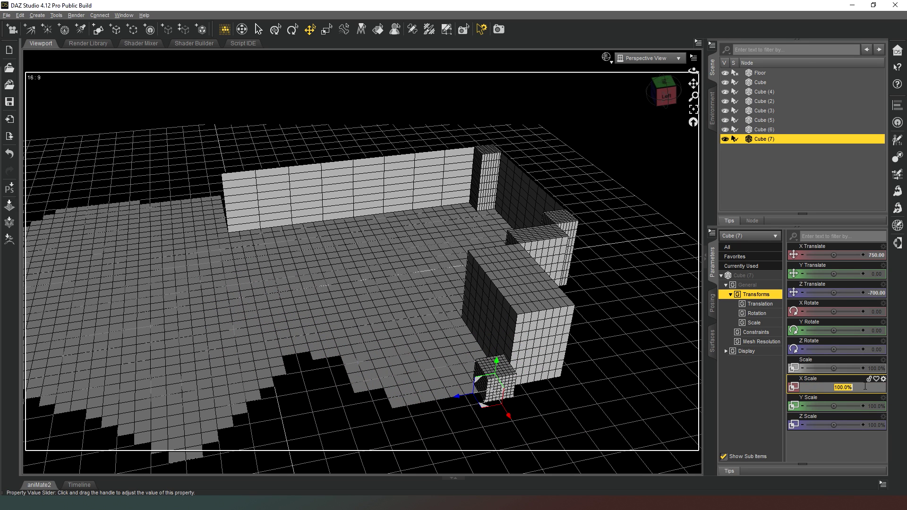
pyautogui.write('10')
pyautogui.press('Return')
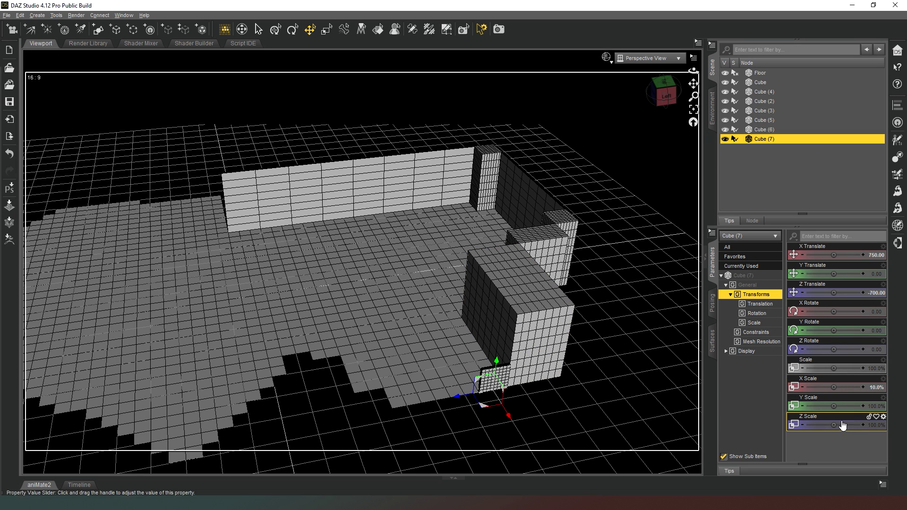
pyautogui.click(865, 423)
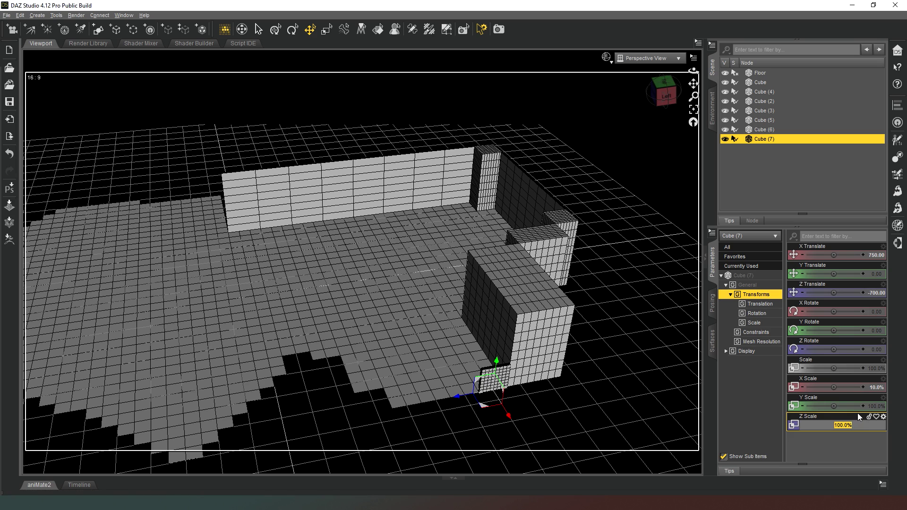
pyautogui.write('400')
pyautogui.press('Return')
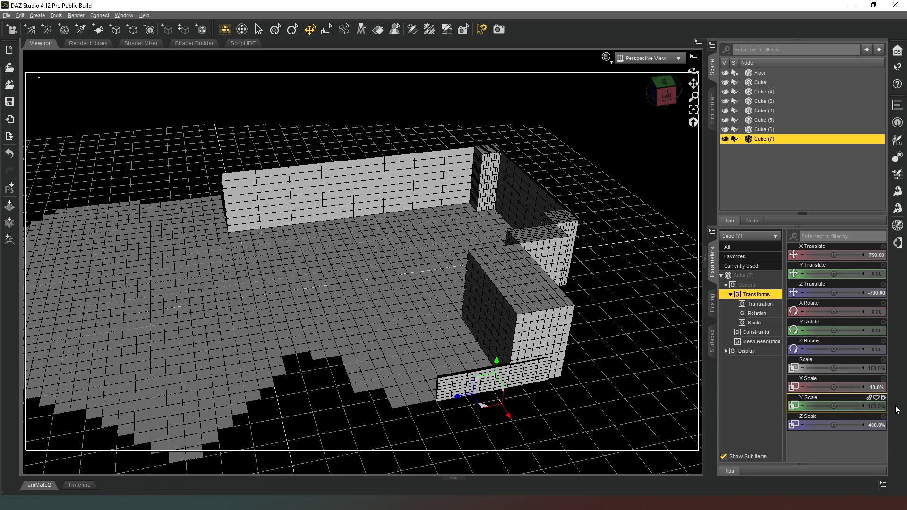
# Set the thin wall's Y Scale to 300% and slide it along Z to about -550 across the floor's outer edge
pyautogui.click(877, 407)
pyautogui.write('300')
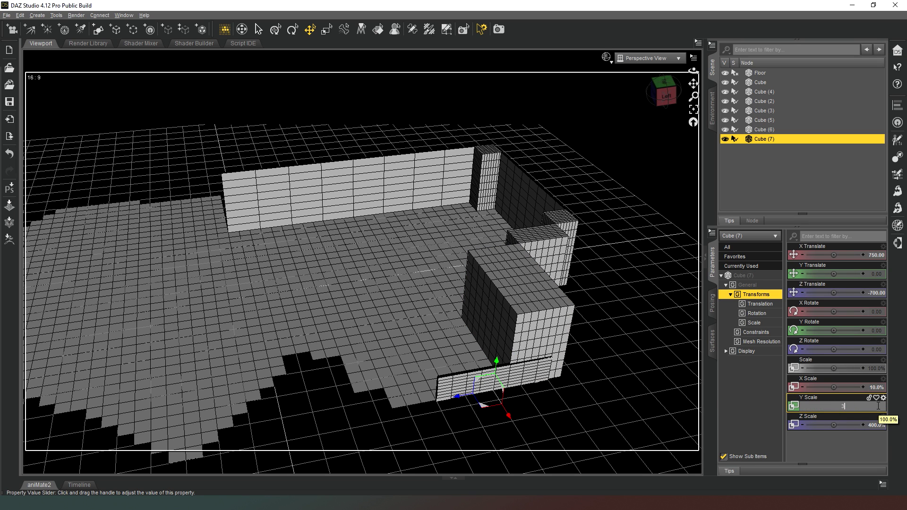
pyautogui.press('Return')
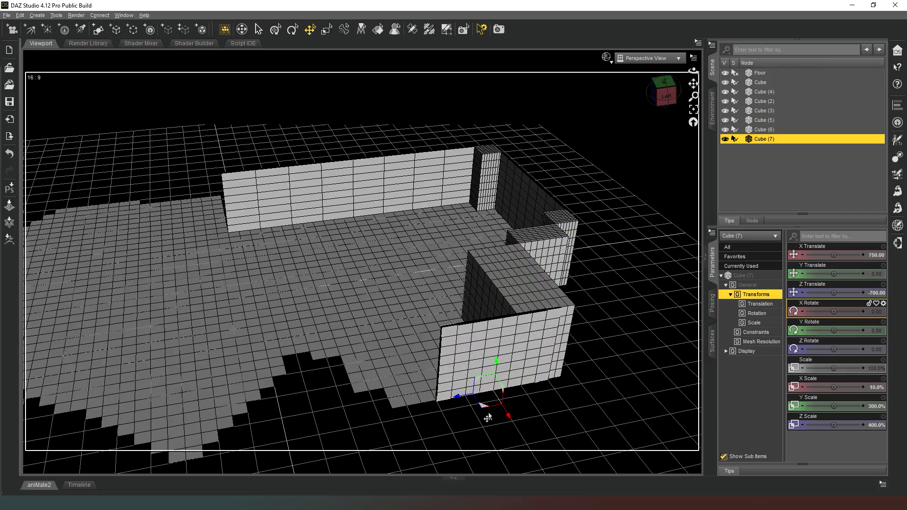
pyautogui.moveTo(488, 413); pyautogui.dragTo(449, 410)
# Create a new cube primitive and place it at the thin wall's free end, at about X 700, Z -300
pyautogui.moveTo(666, 98); pyautogui.dragTo(671, 116)
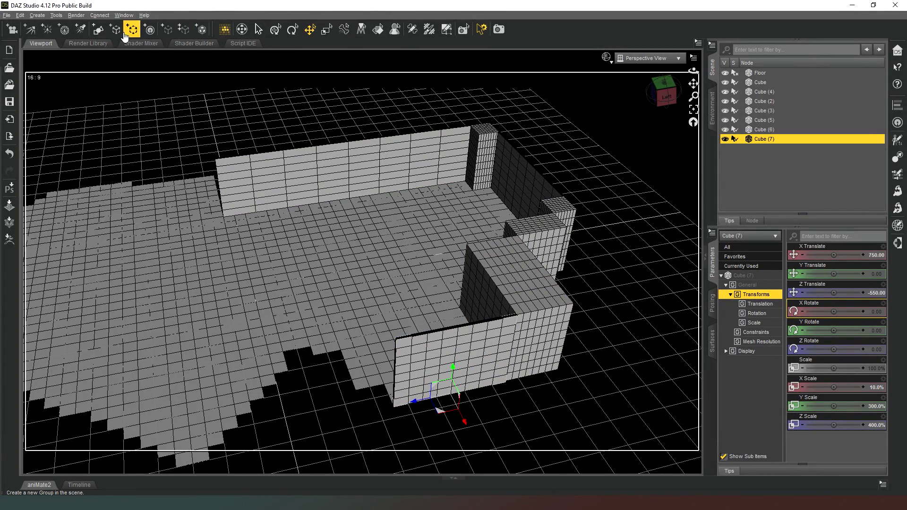
pyautogui.click(98, 29)
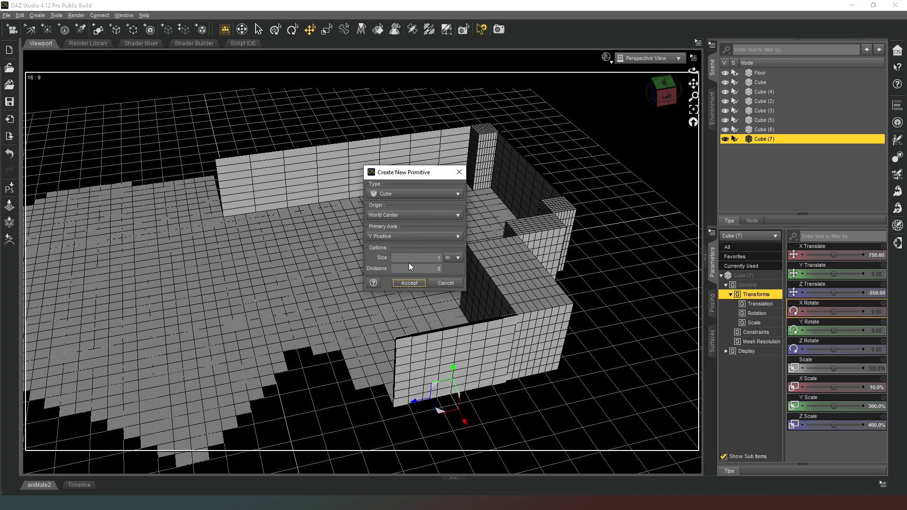
pyautogui.click(409, 283)
pyautogui.click(241, 297)
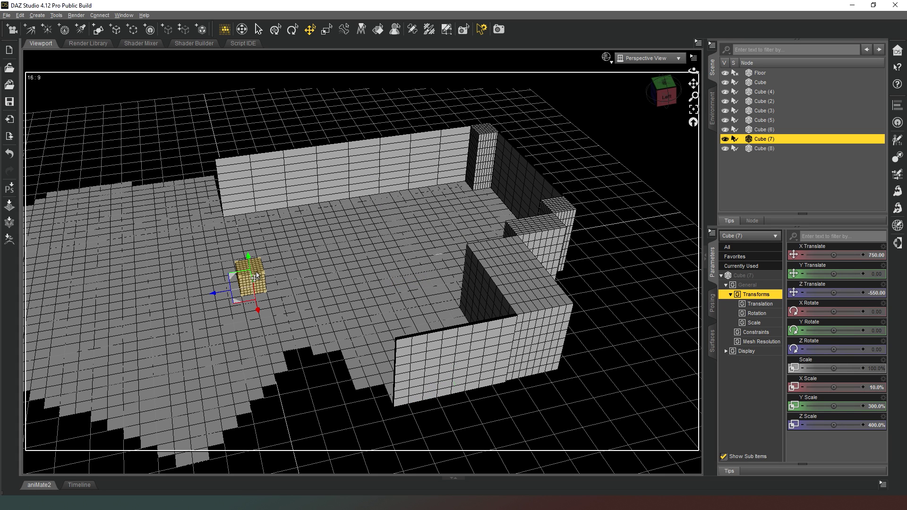
pyautogui.moveTo(240, 300); pyautogui.dragTo(476, 411)
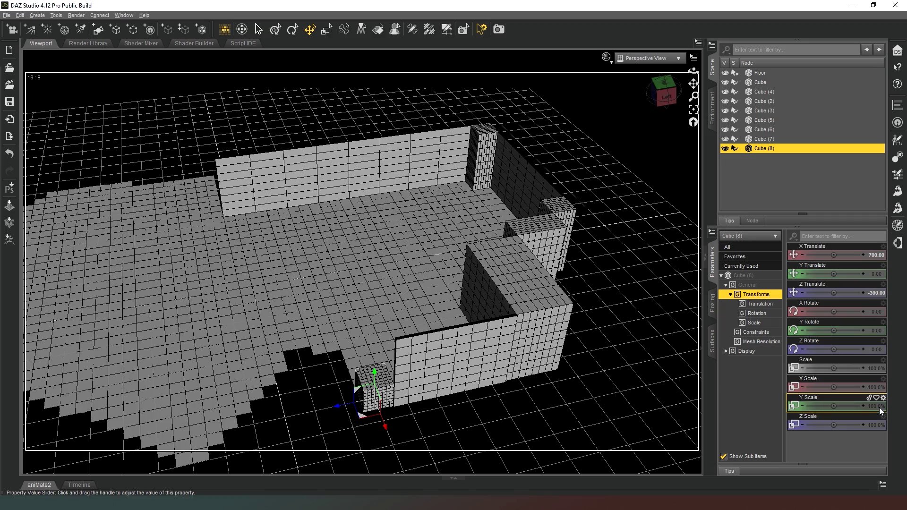
# Turn the cube at the thin wall's end into a wall-height pillar with a Y Scale of 300%
pyautogui.click(829, 399)
pyautogui.write('300')
pyautogui.press('Return')
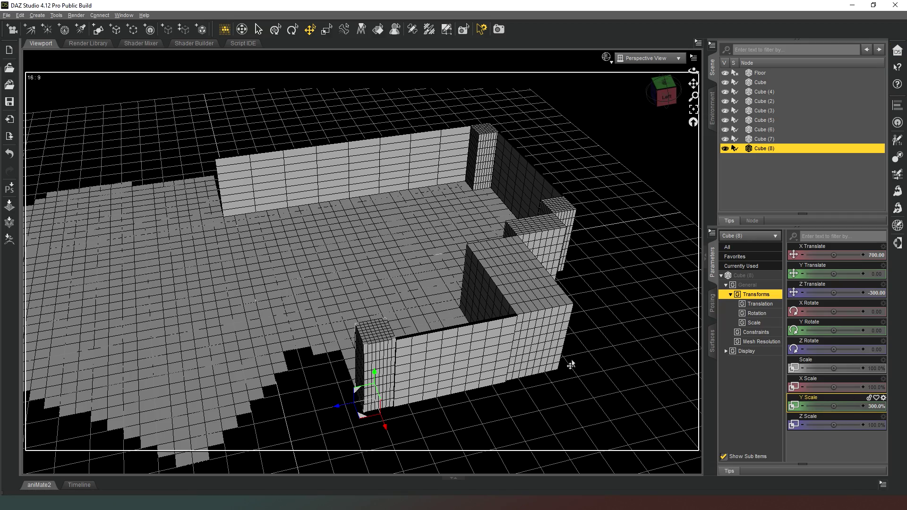
# Create another cube primitive and move it beside the newest pillar to about X 500, Z -200
pyautogui.moveTo(658, 90); pyautogui.dragTo(660, 91)
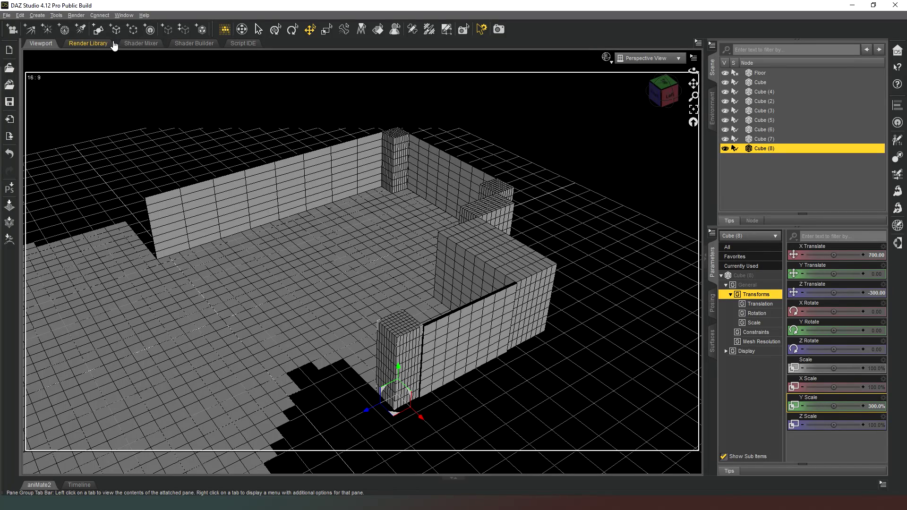
pyautogui.click(97, 30)
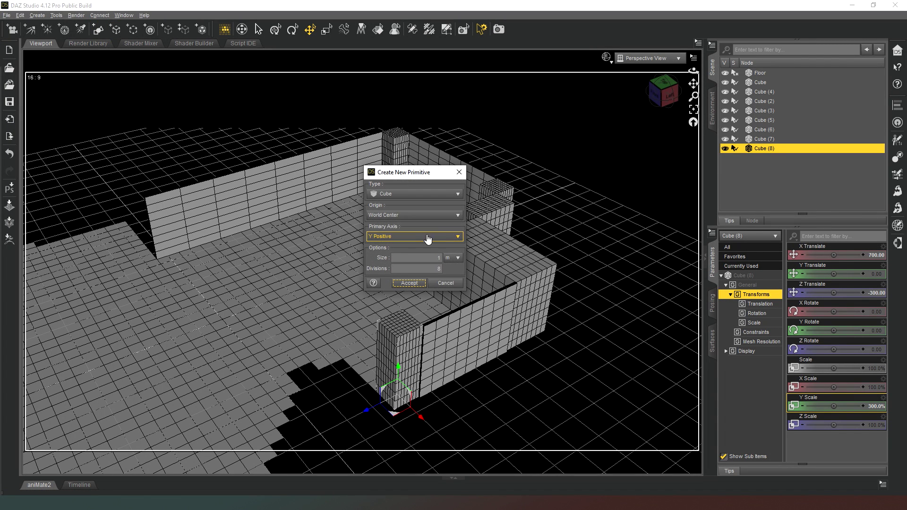
pyautogui.click(398, 283)
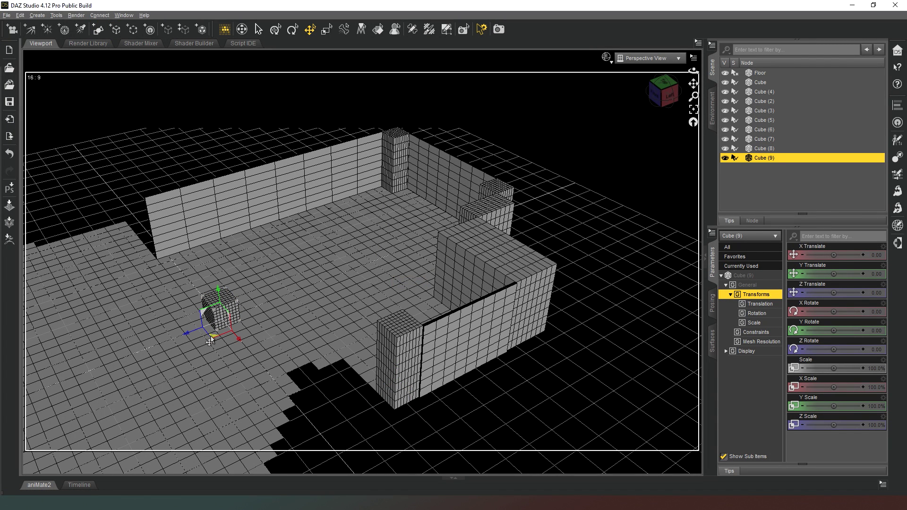
pyautogui.moveTo(210, 341); pyautogui.dragTo(339, 393)
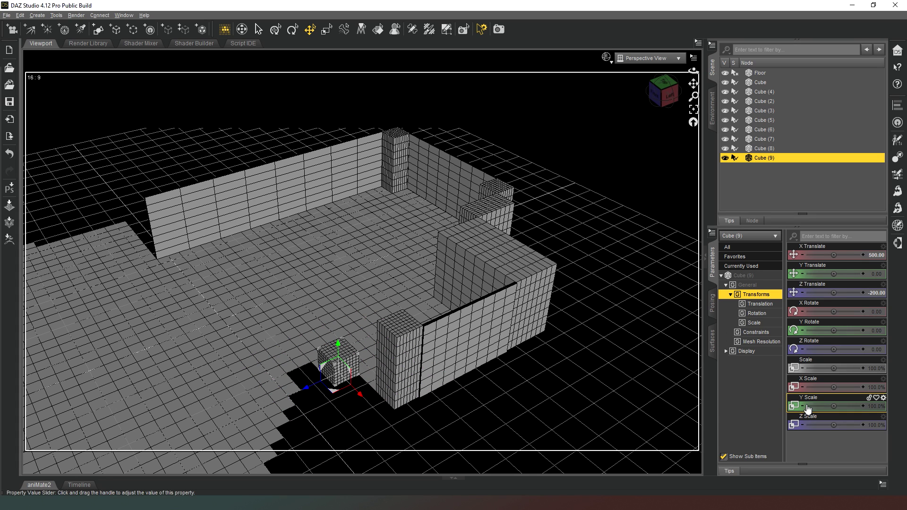
# Set the newest cube's X Scale and Y Scale to 300% and shift it along X to about 550
pyautogui.click(874, 387)
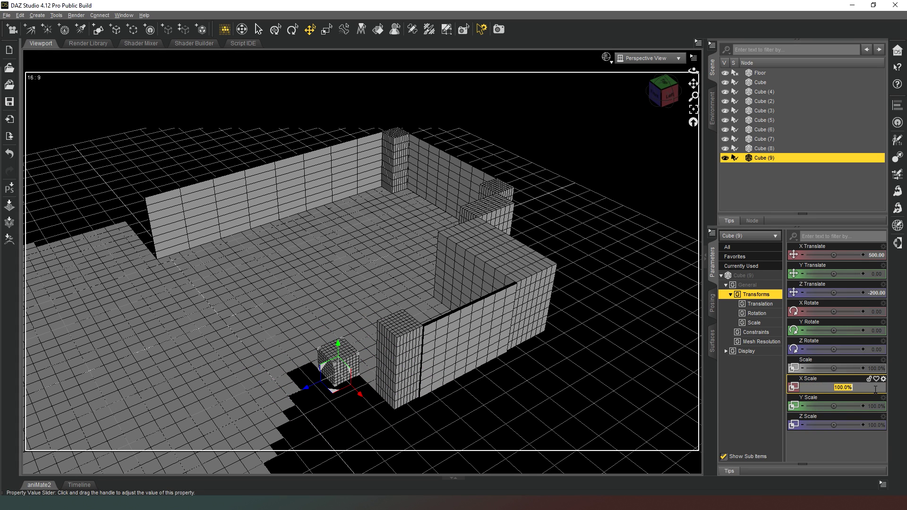
pyautogui.write('300')
pyautogui.press('Return')
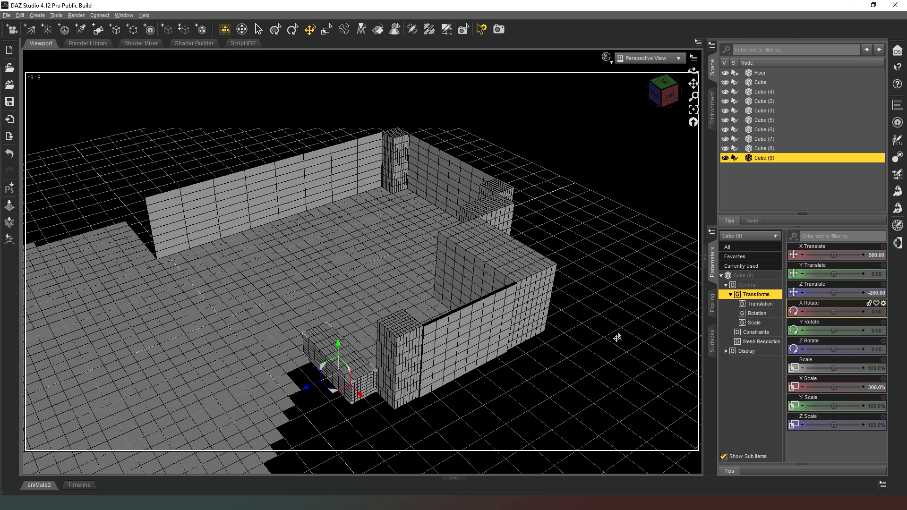
pyautogui.click(876, 407)
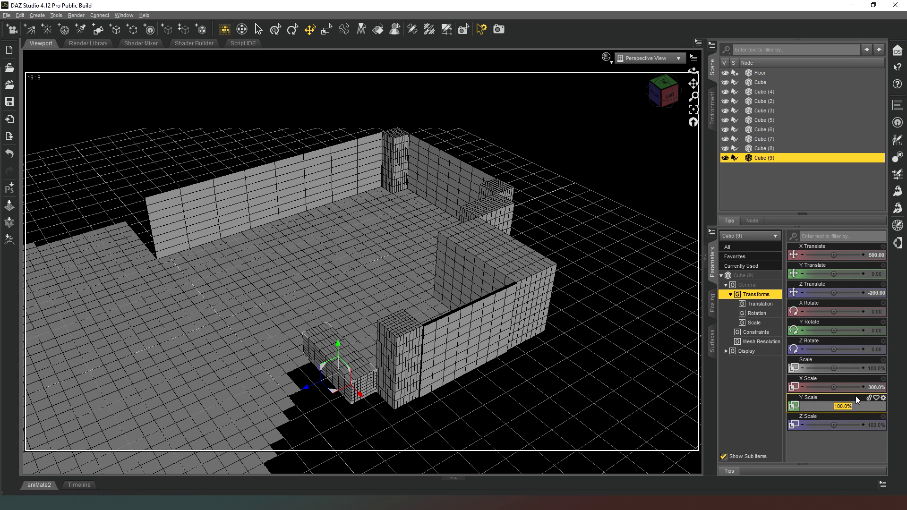
pyautogui.write('300')
pyautogui.press('Return')
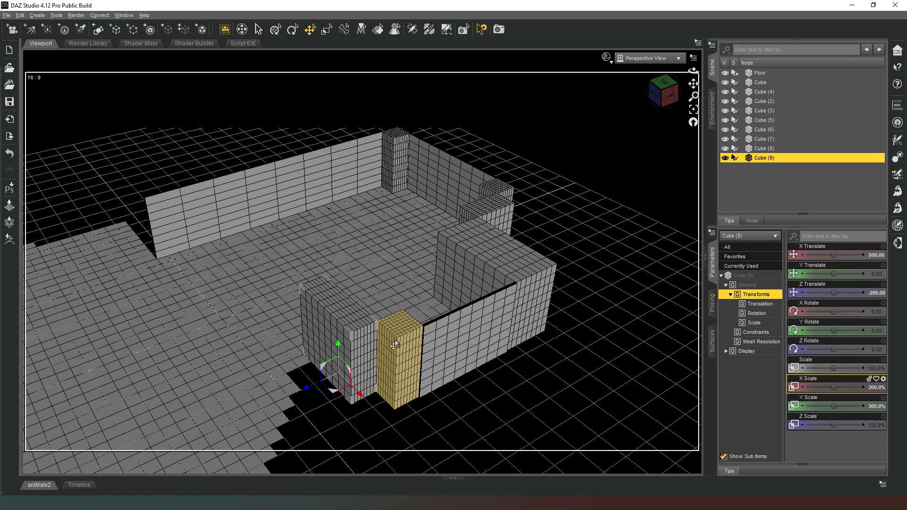
pyautogui.moveTo(360, 395); pyautogui.dragTo(370, 405)
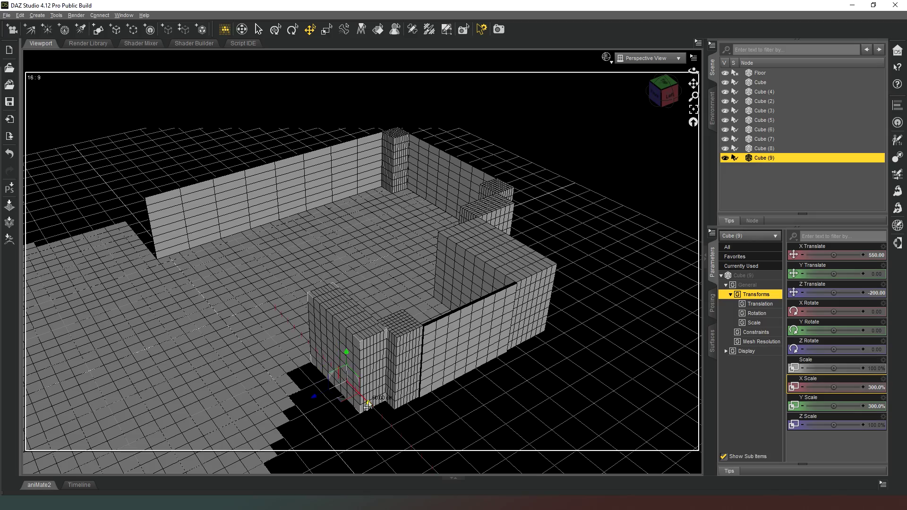
# Reduce the newest block's X Scale to 200% and realign it along X to 550
pyautogui.moveTo(664, 91); pyautogui.dragTo(496, 118)
pyautogui.moveTo(332, 284); pyautogui.dragTo(317, 283)
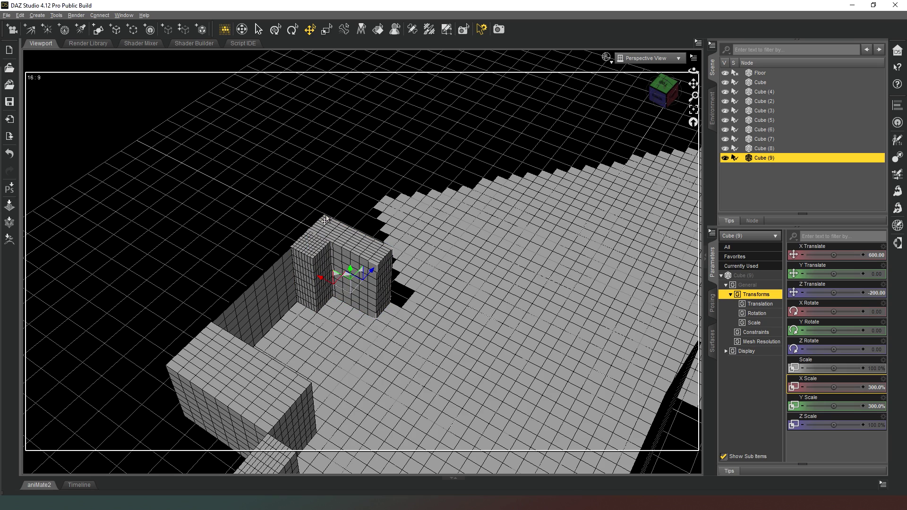
pyautogui.click(875, 387)
pyautogui.write('200')
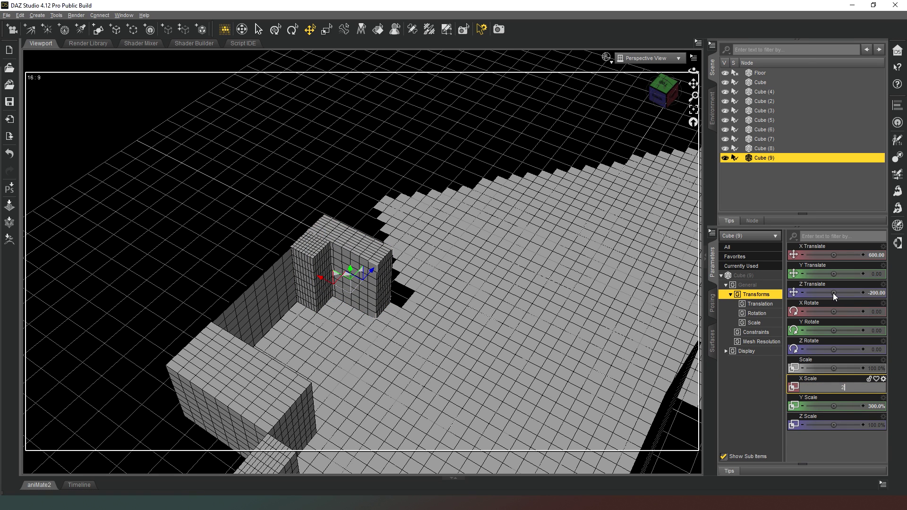
pyautogui.press('Return')
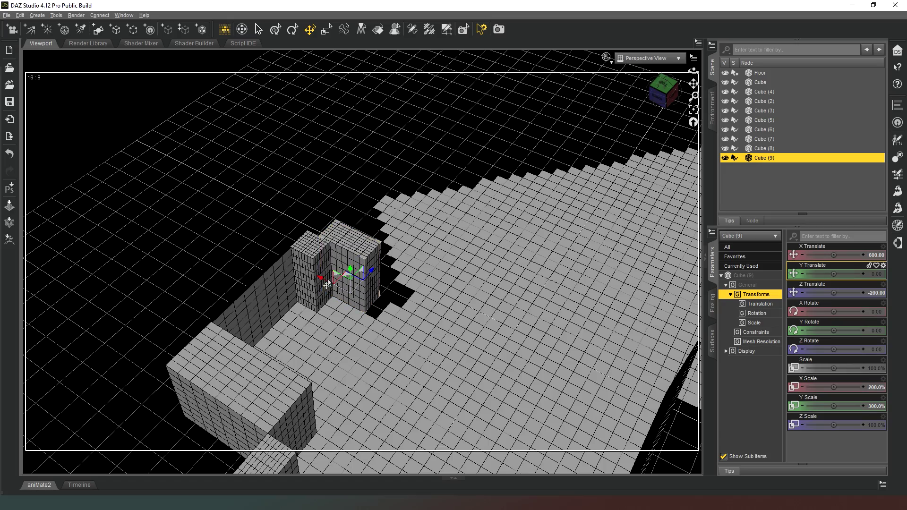
pyautogui.moveTo(319, 282)
pyautogui.mouseDown()
pyautogui.moveTo(319, 274)
pyautogui.moveTo(334, 283)
pyautogui.mouseUp()
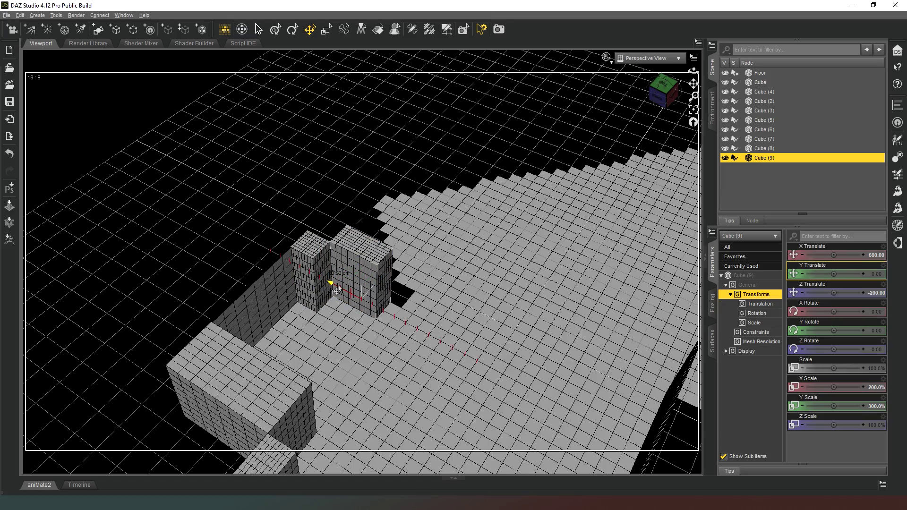
# Create a new cube primitive and place it diagonally beside the newest block, at X 450, Z -100
pyautogui.click(662, 84)
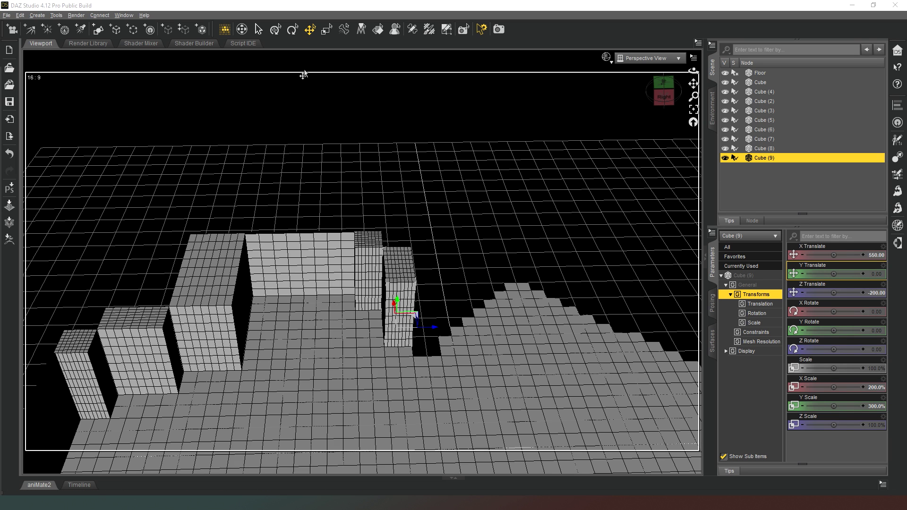
pyautogui.click(116, 30)
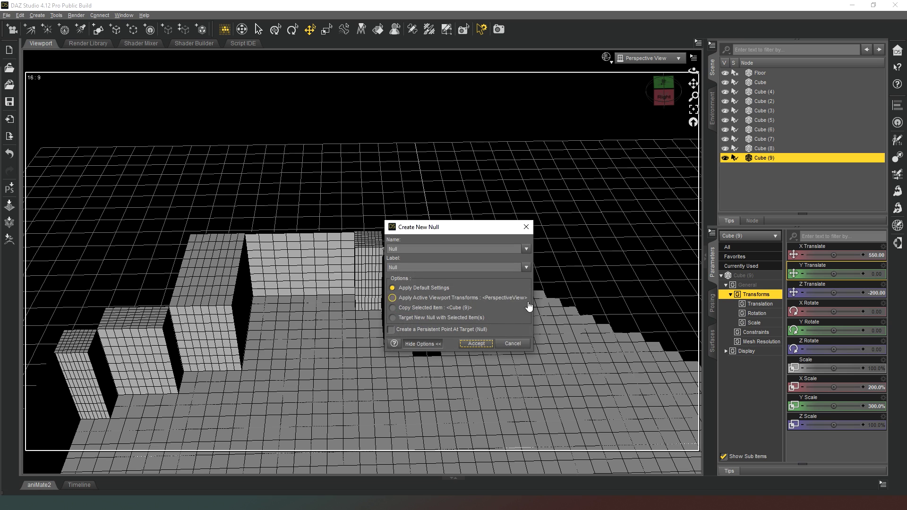
pyautogui.click(512, 344)
pyautogui.click(98, 29)
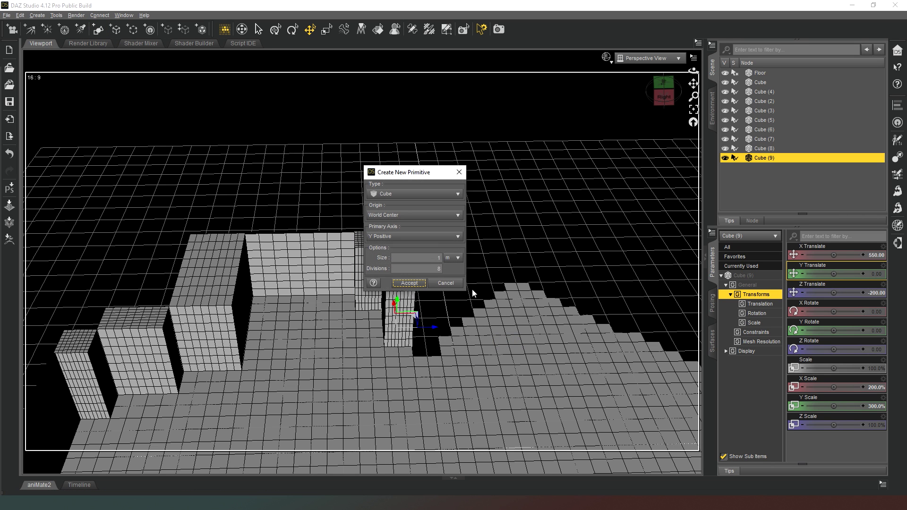
pyautogui.click(418, 284)
pyautogui.moveTo(662, 93); pyautogui.dragTo(669, 102)
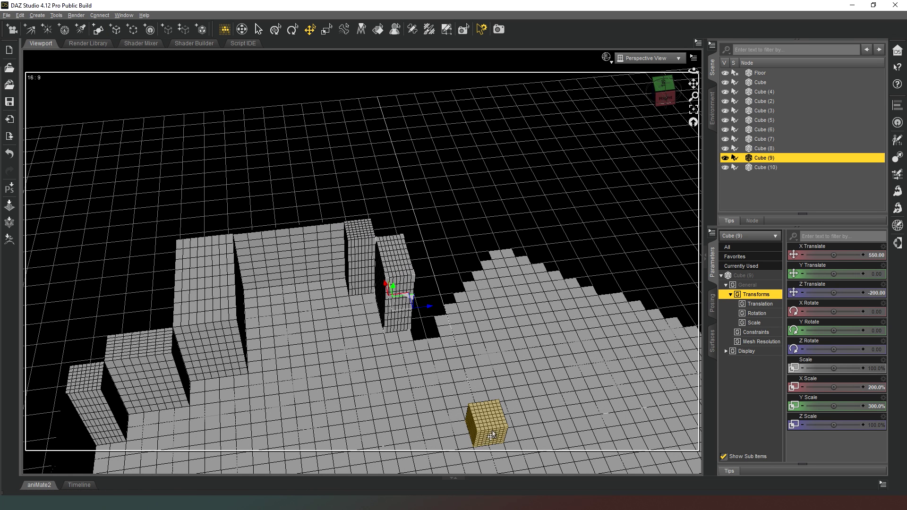
pyautogui.click(492, 435)
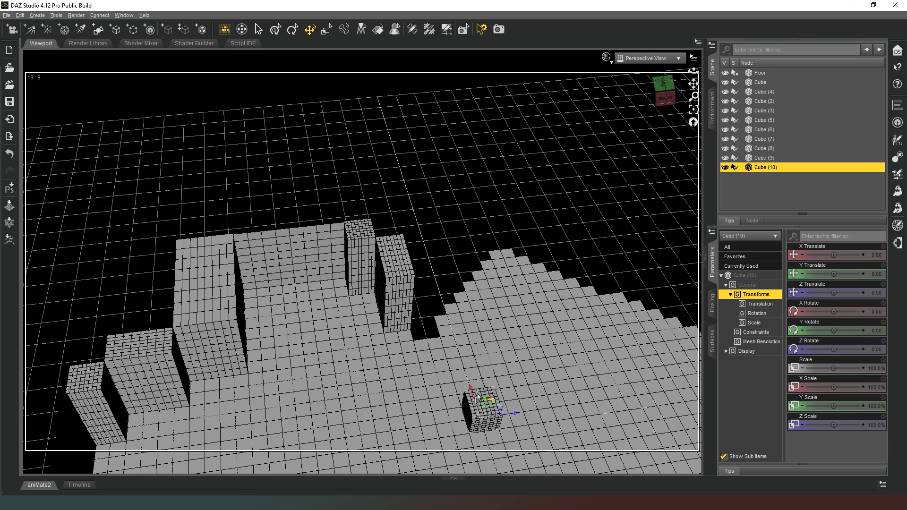
pyautogui.moveTo(477, 399); pyautogui.dragTo(422, 307)
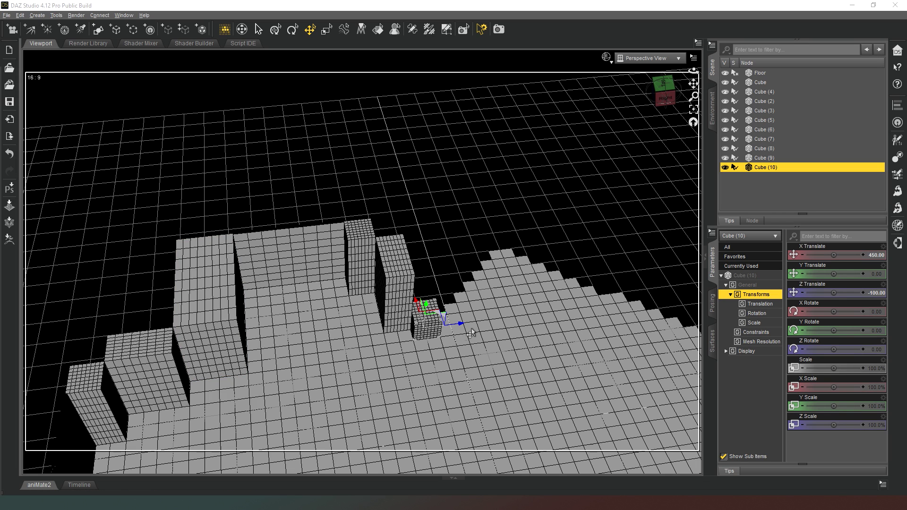
# Raise the newly placed cube to wall height with a Y Scale of 300%
pyautogui.click(877, 407)
pyautogui.write('300')
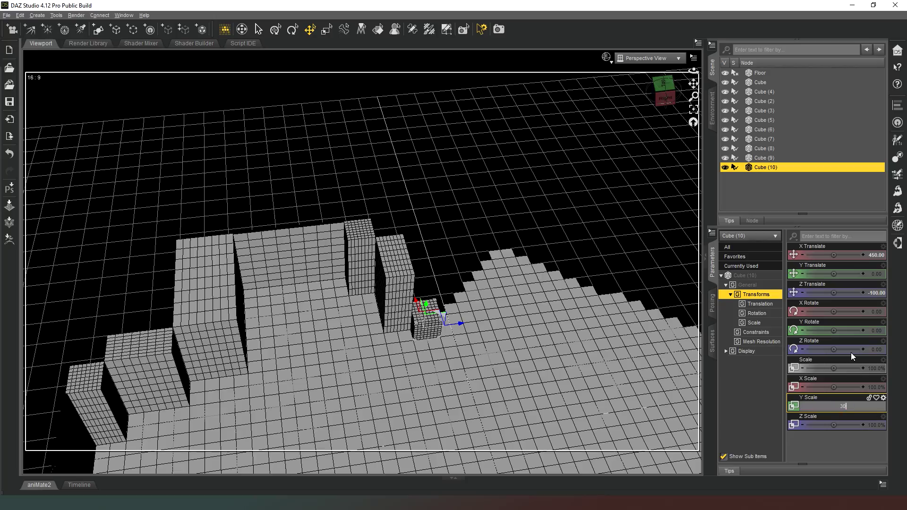
pyautogui.press('Return')
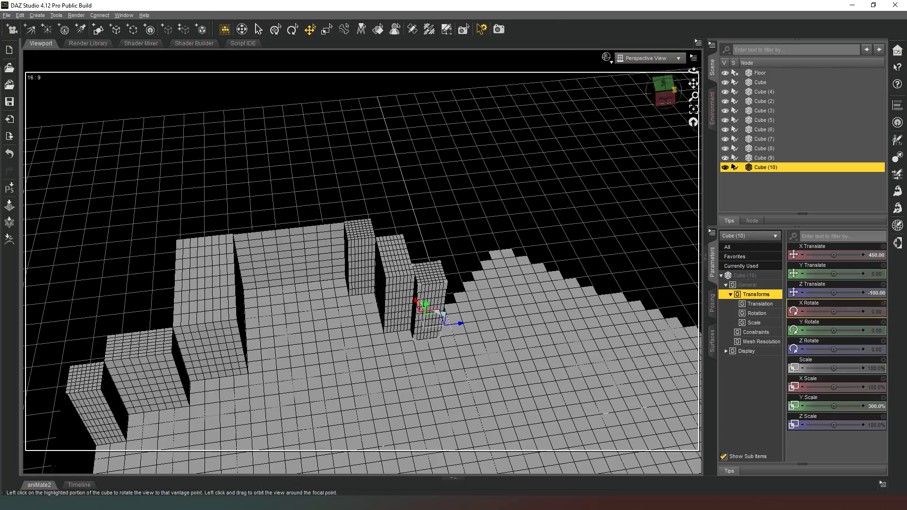
# Create another cube primitive at the world center and select it
pyautogui.moveTo(693, 71); pyautogui.dragTo(687, 181)
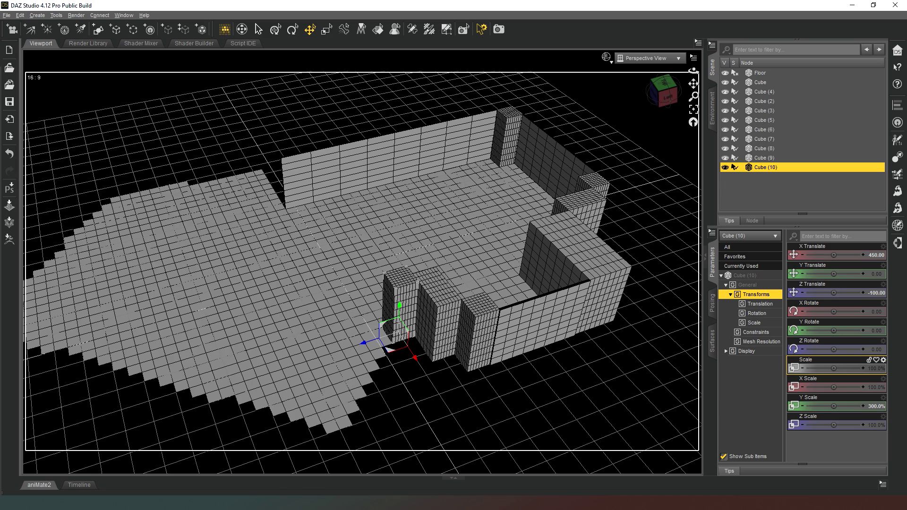
pyautogui.click(116, 29)
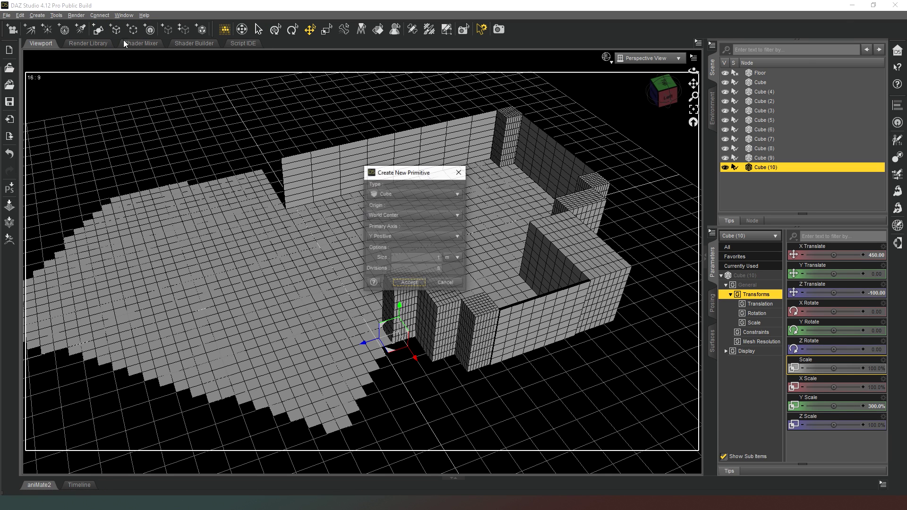
pyautogui.click(409, 282)
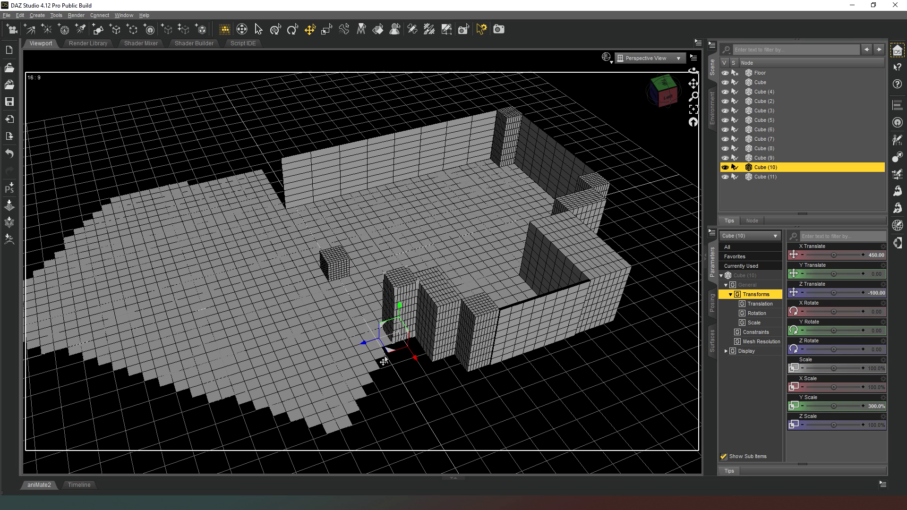
pyautogui.click(337, 267)
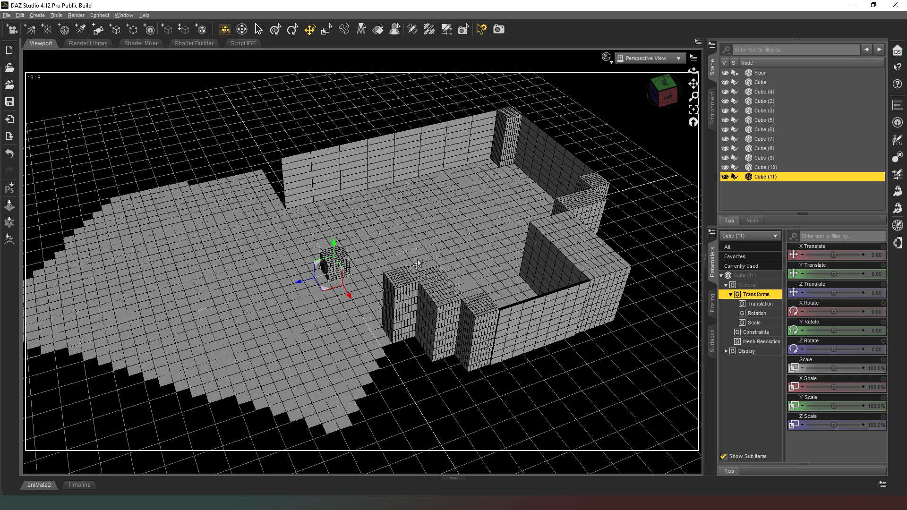
# Shape the new cube into a thin wall with X Scale 10%, Y Scale 300% and Z Scale 400%
pyautogui.click(875, 388)
pyautogui.write('10')
pyautogui.press('Return')
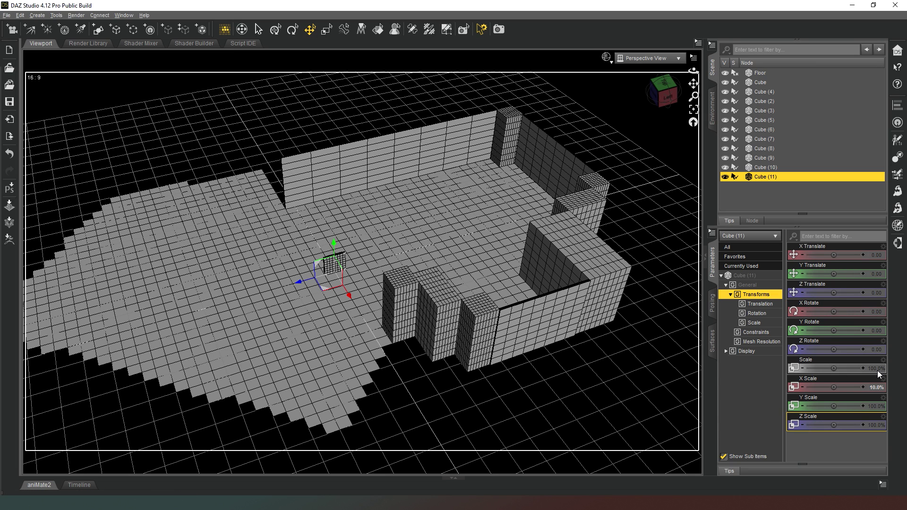
pyautogui.click(873, 424)
pyautogui.write('400')
pyautogui.press('Return')
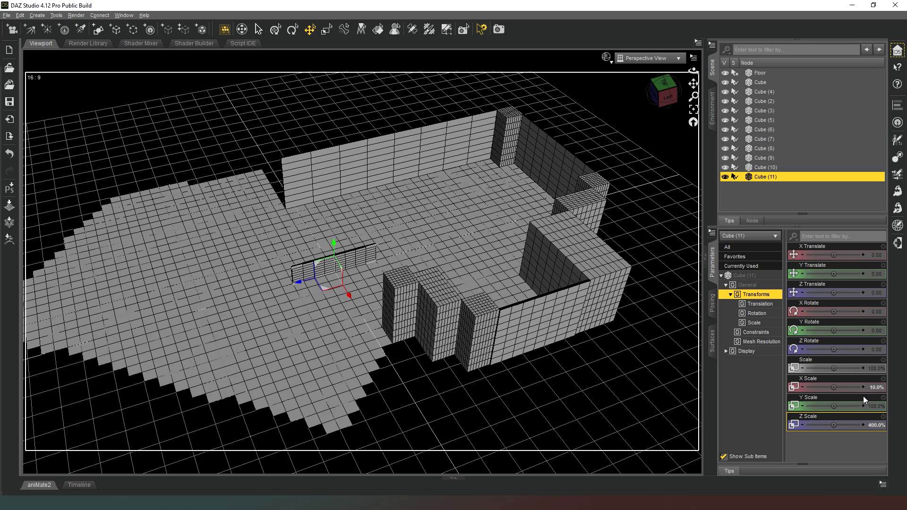
pyautogui.click(868, 405)
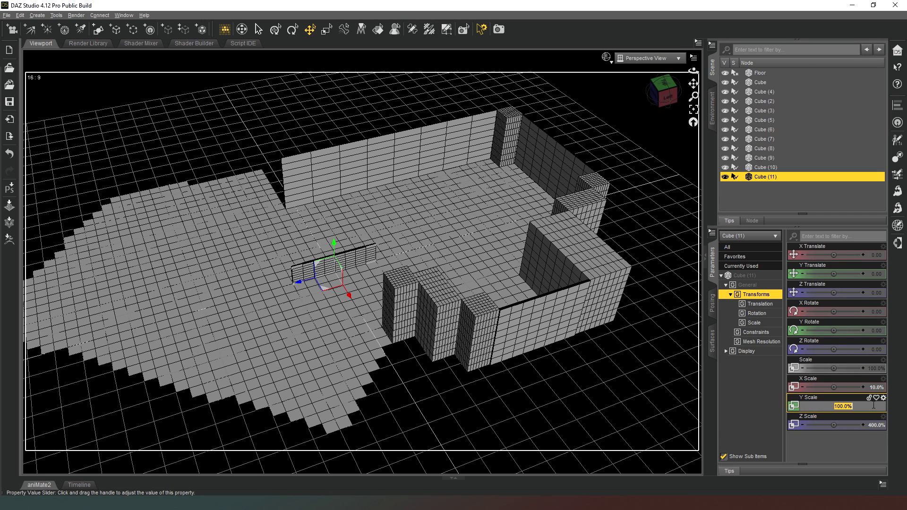
pyautogui.press('Return')
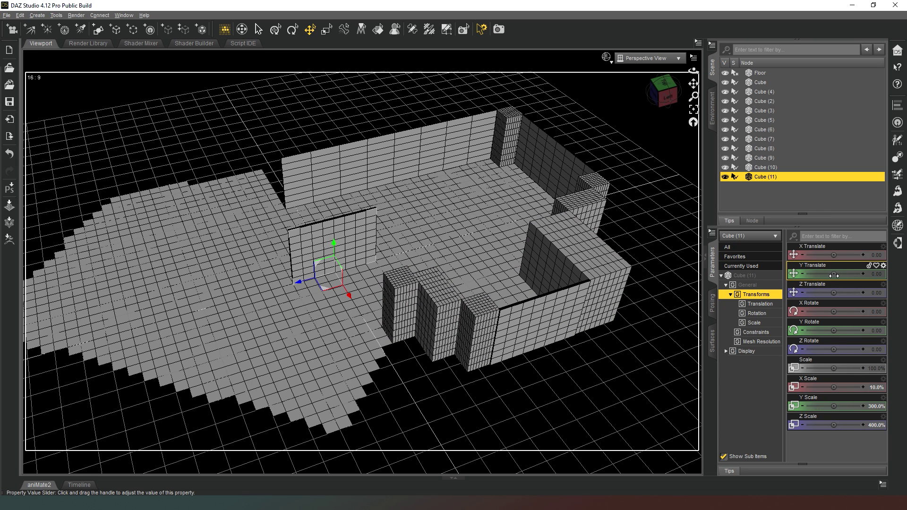
# Rotate the new thin wall 45 degrees about Y and move it beside the newest pillar to X 650, Z 150
pyautogui.moveTo(833, 331); pyautogui.dragTo(835, 331)
pyautogui.click(873, 331)
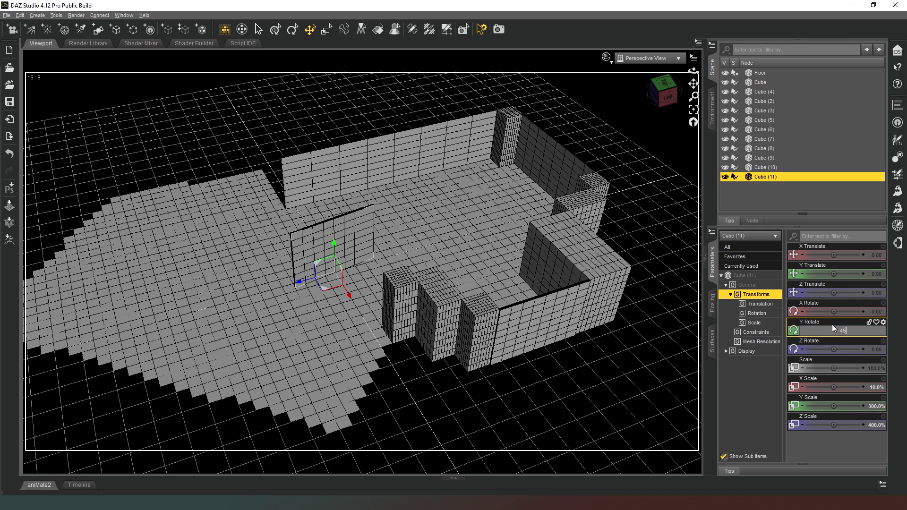
pyautogui.press('Return')
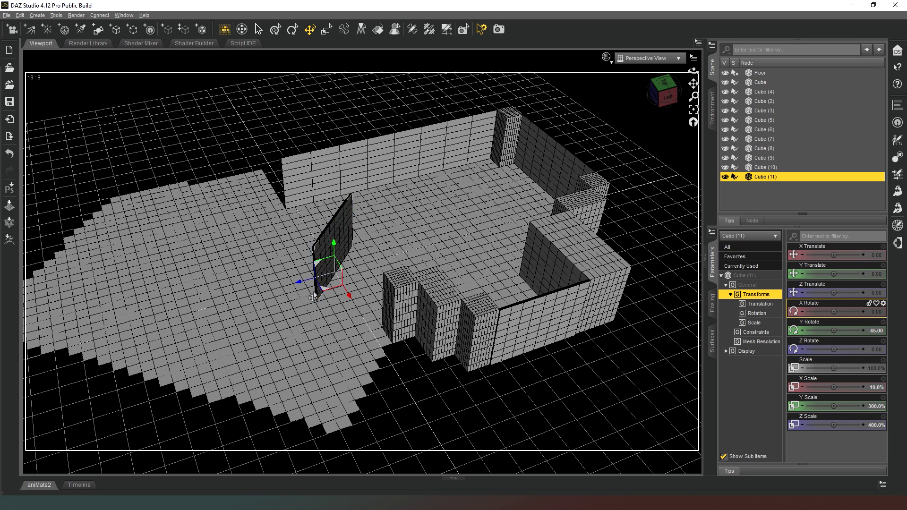
pyautogui.moveTo(314, 297); pyautogui.dragTo(350, 409)
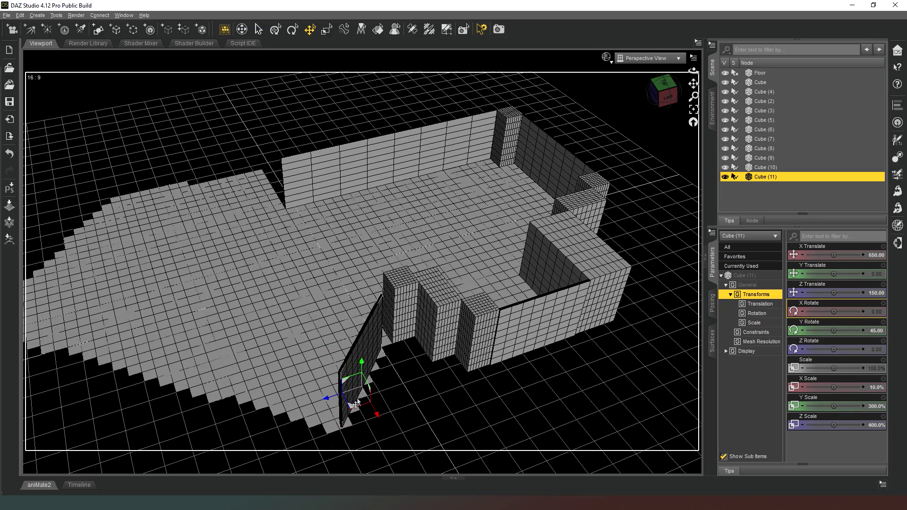
# Lengthen the angled wall to a Z Scale of 500%
pyautogui.moveTo(675, 102); pyautogui.dragTo(750, 90)
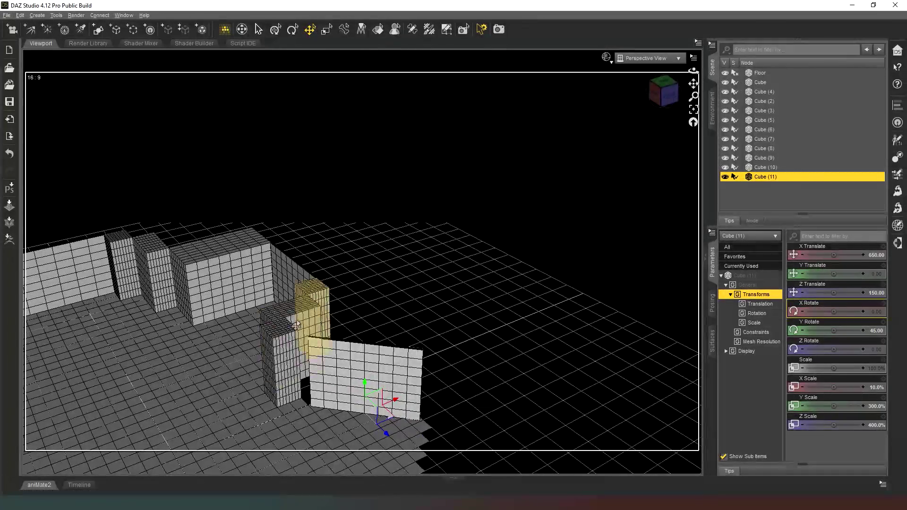
pyautogui.click(875, 424)
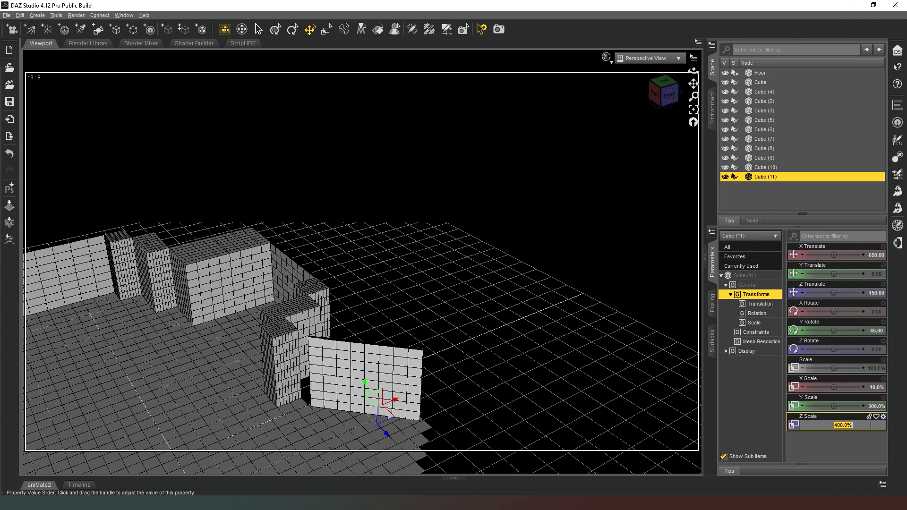
pyautogui.write('500')
pyautogui.press('Return')
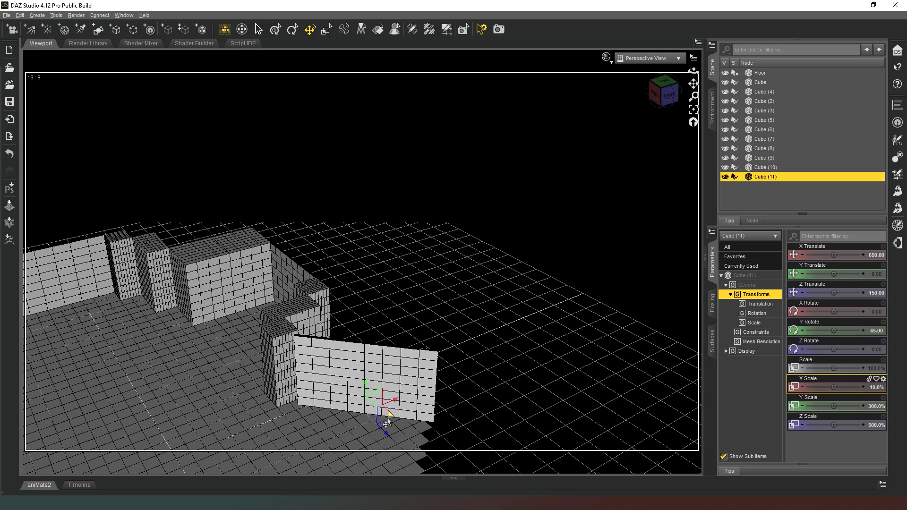
# Reposition the angled wall near the newest pillar and the floor's diagonal edge, at X 600, Z 150
pyautogui.moveTo(368, 424); pyautogui.dragTo(337, 420)
pyautogui.moveTo(670, 98); pyautogui.dragTo(674, 100)
pyautogui.moveTo(504, 359); pyautogui.dragTo(502, 321, button='middle')
pyautogui.scroll(2, 464, 407)
pyautogui.moveTo(463, 406); pyautogui.dragTo(434, 396, button='middle')
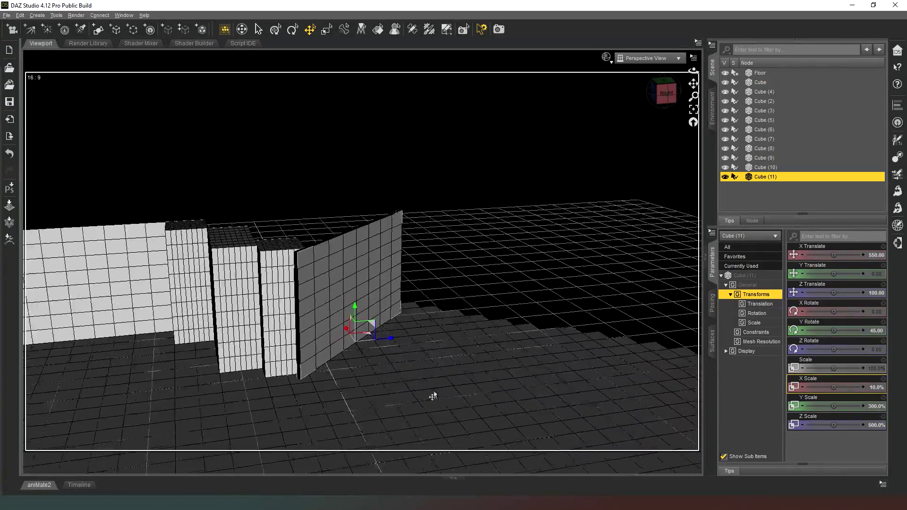
pyautogui.scroll(5, 389, 368)
pyautogui.moveTo(389, 363); pyautogui.dragTo(400, 362)
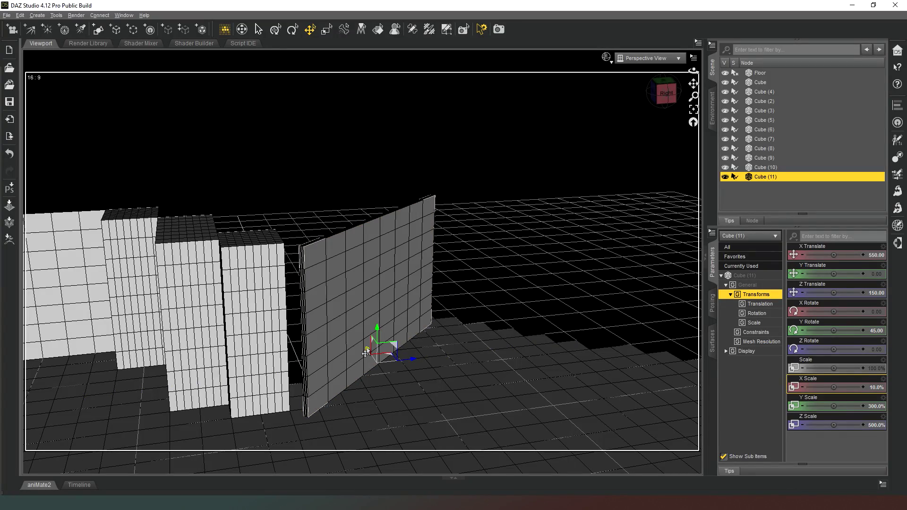
pyautogui.moveTo(366, 350); pyautogui.dragTo(361, 344)
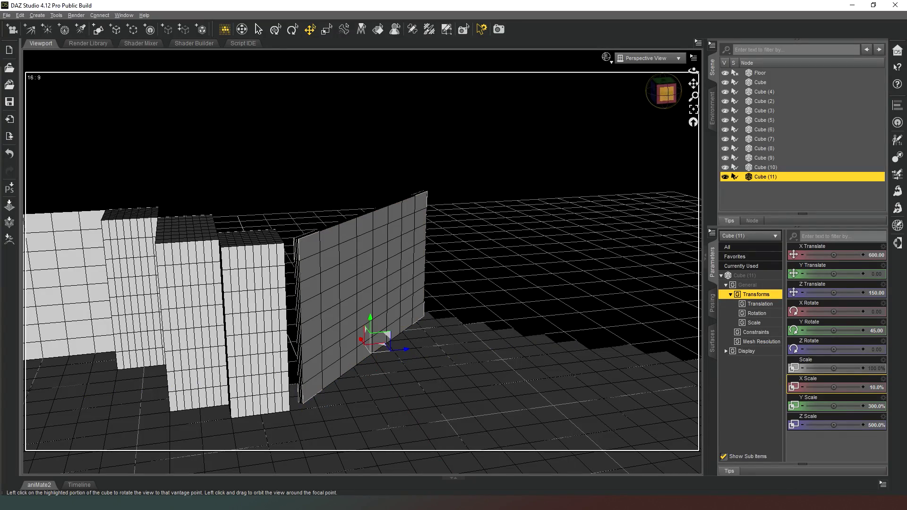
# Set the angled wall's Z Scale to 600%
pyautogui.moveTo(665, 93); pyautogui.dragTo(661, 245)
pyautogui.moveTo(697, 258); pyautogui.dragTo(679, 259, button='middle')
pyautogui.moveTo(679, 259); pyautogui.dragTo(683, 298)
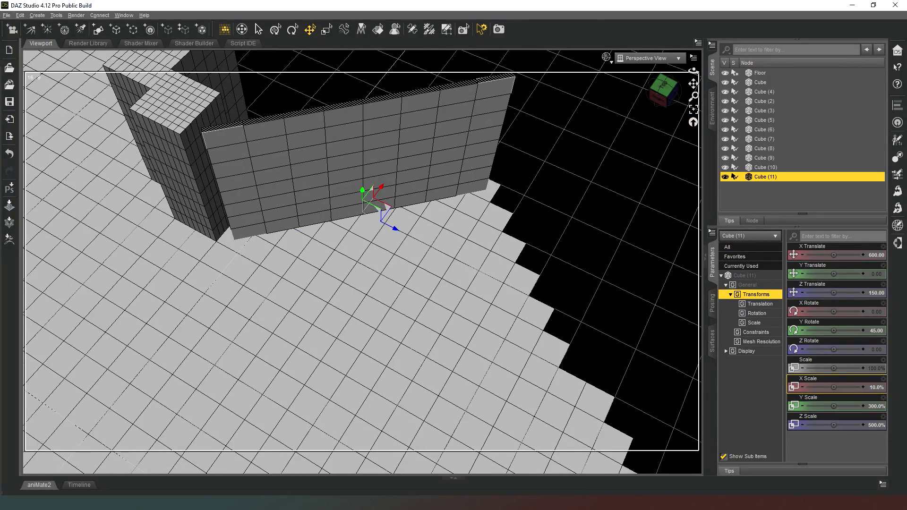
pyautogui.click(875, 425)
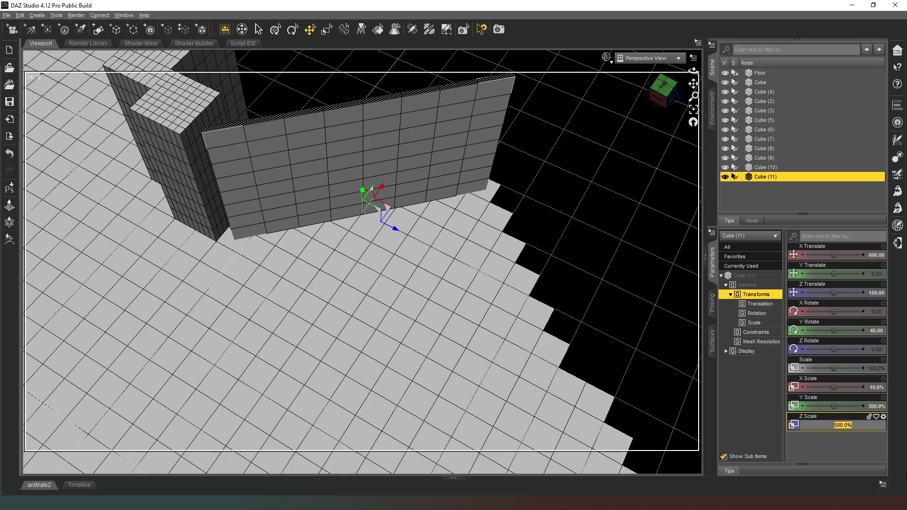
pyautogui.write('600')
pyautogui.press('Return')
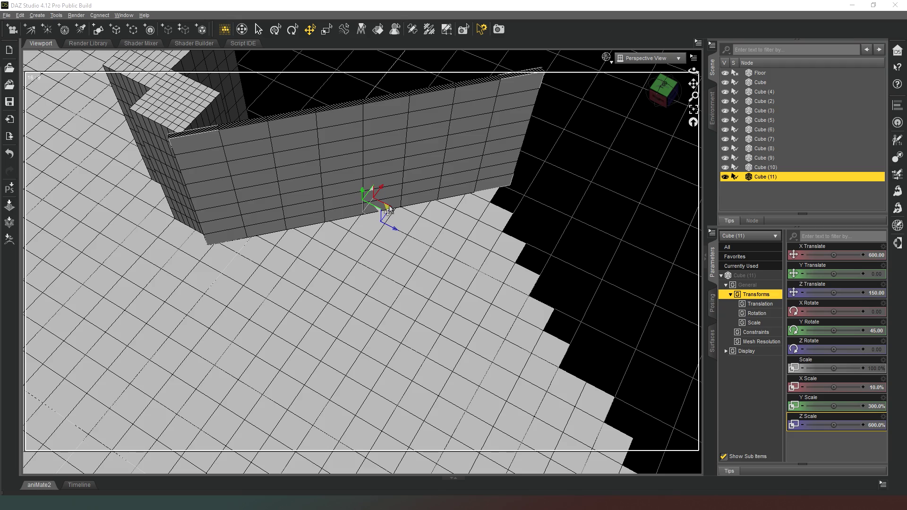
# Nudge the angled wall to about X 615.50, Z 158.05 to align its end with the pillar
pyautogui.moveTo(388, 208); pyautogui.dragTo(396, 205)
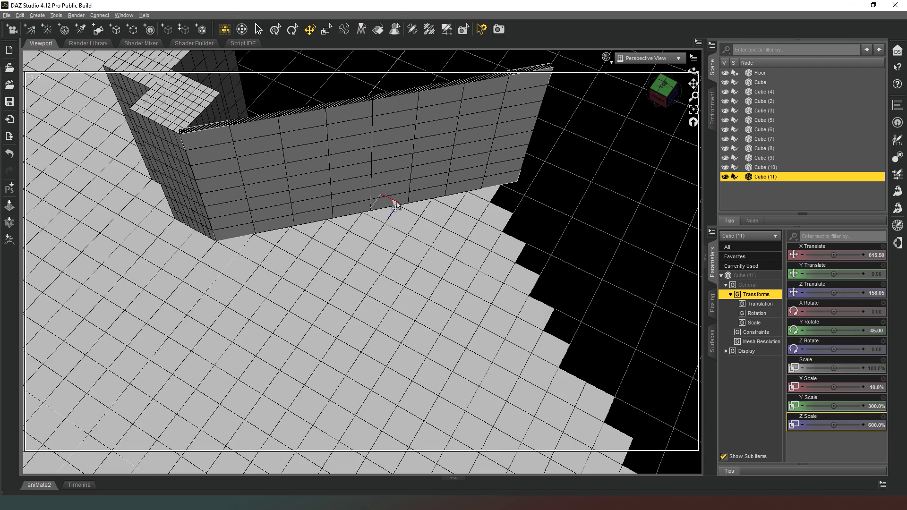
pyautogui.moveTo(665, 98)
pyautogui.mouseDown()
pyautogui.moveTo(683, 79)
pyautogui.moveTo(659, 71)
pyautogui.moveTo(638, 93)
pyautogui.moveTo(658, 97)
pyautogui.moveTo(650, 97)
pyautogui.mouseUp()
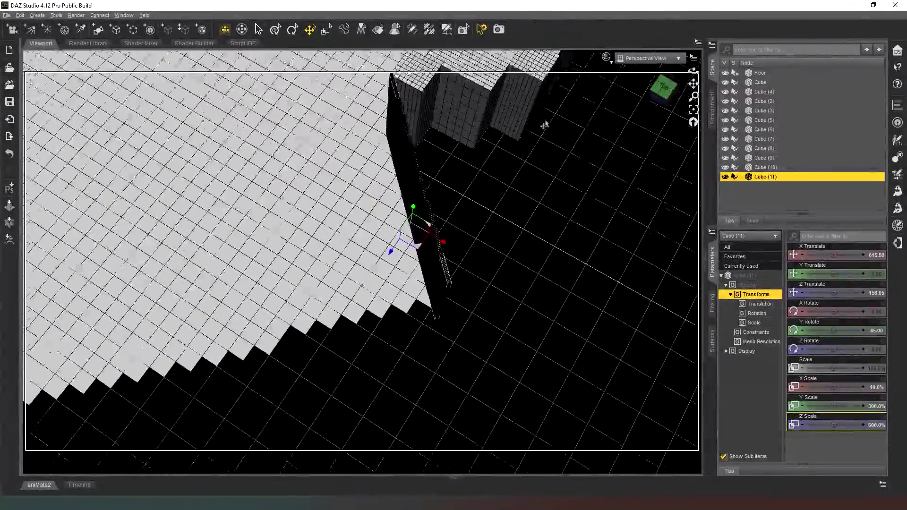
pyautogui.moveTo(544, 125); pyautogui.dragTo(419, 155)
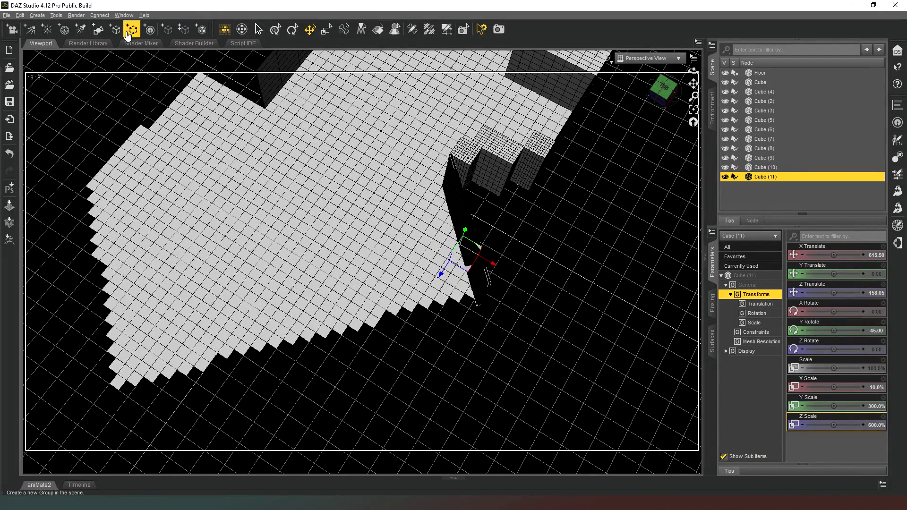
# Create a 1 m cube primitive with 16 divisions at the world center and select it
pyautogui.click(98, 29)
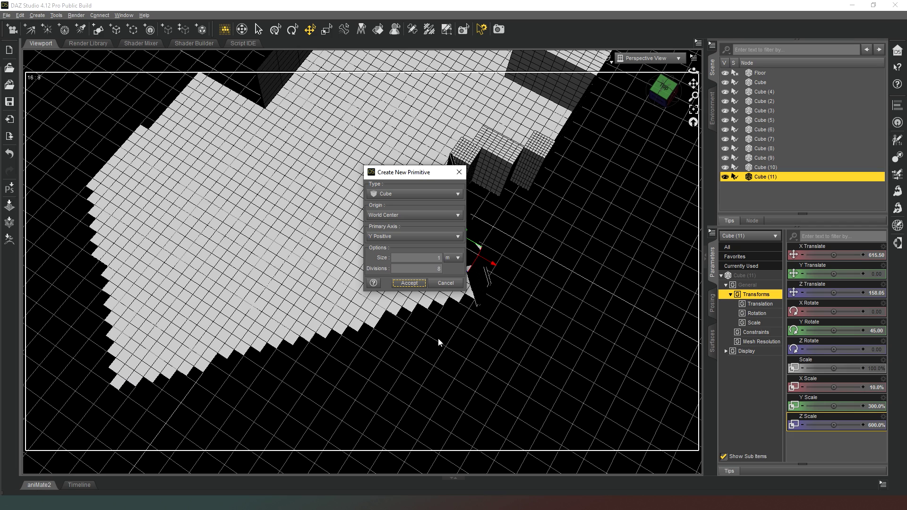
pyautogui.doubleClick(429, 268)
pyautogui.press('Return')
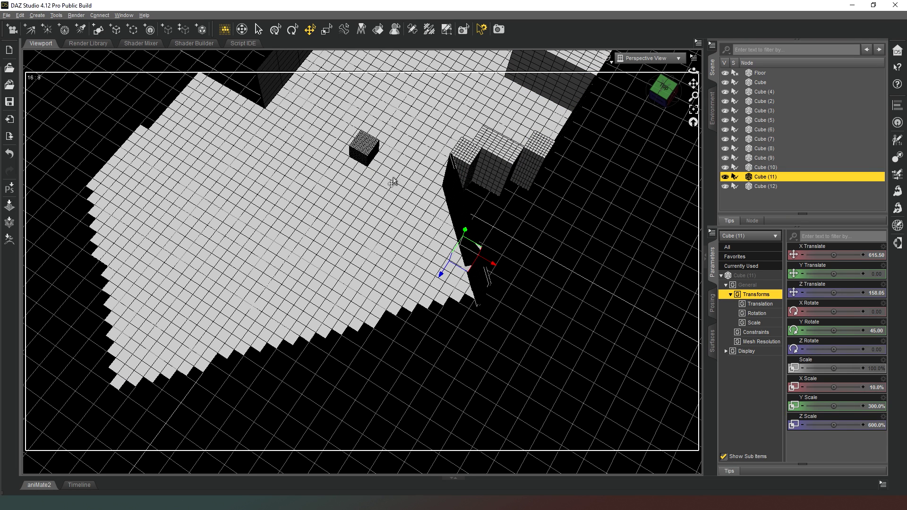
pyautogui.click(364, 147)
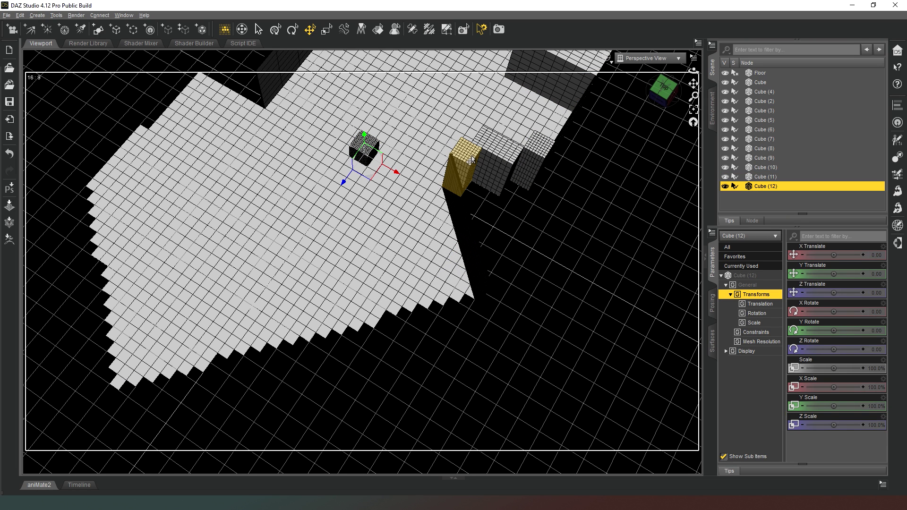
# Shape the new cube into a long thin wall with an X Scale of 10% and a Z Scale of 1500%
pyautogui.click(871, 389)
pyautogui.press('Return')
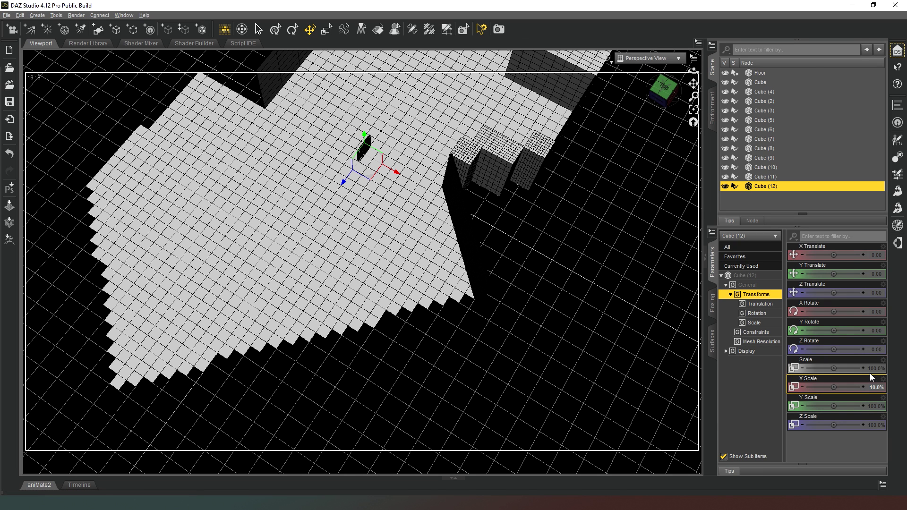
pyautogui.click(874, 425)
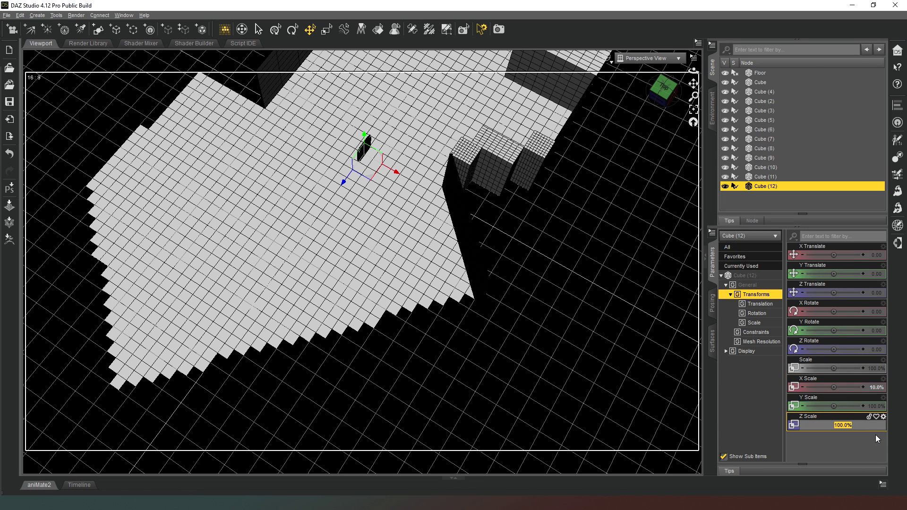
pyautogui.write('1500')
pyautogui.press('Return')
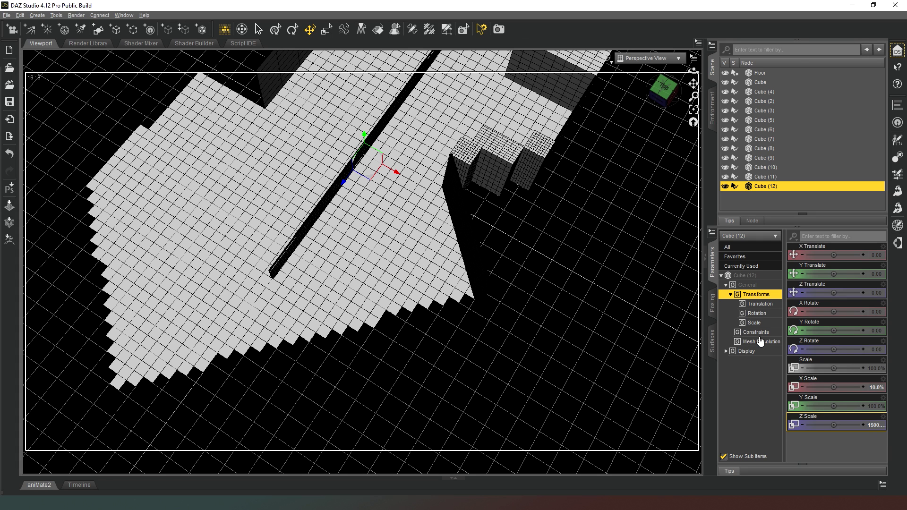
# Rotate the long wall -45° around Y and move it along the floor's diagonal front edge, at about X 241.59, Z 849.34
pyautogui.click(874, 331)
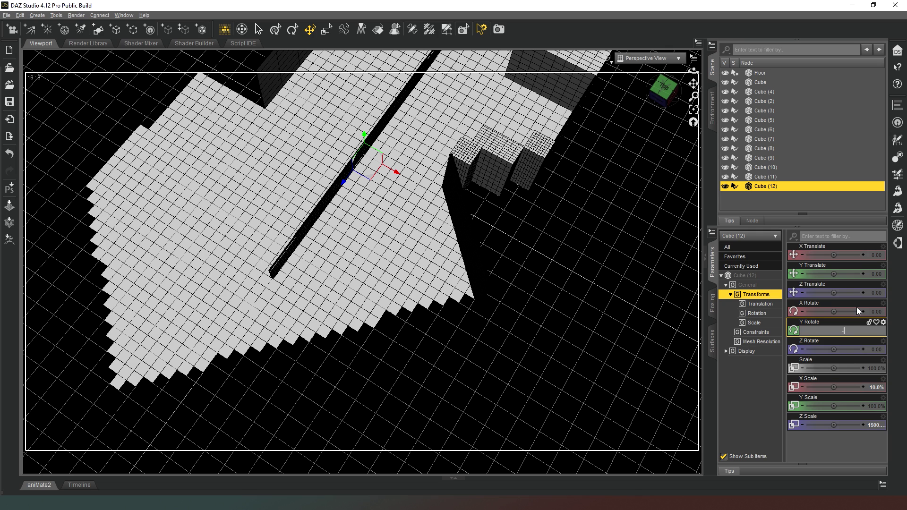
pyautogui.write('-45')
pyautogui.press('Return')
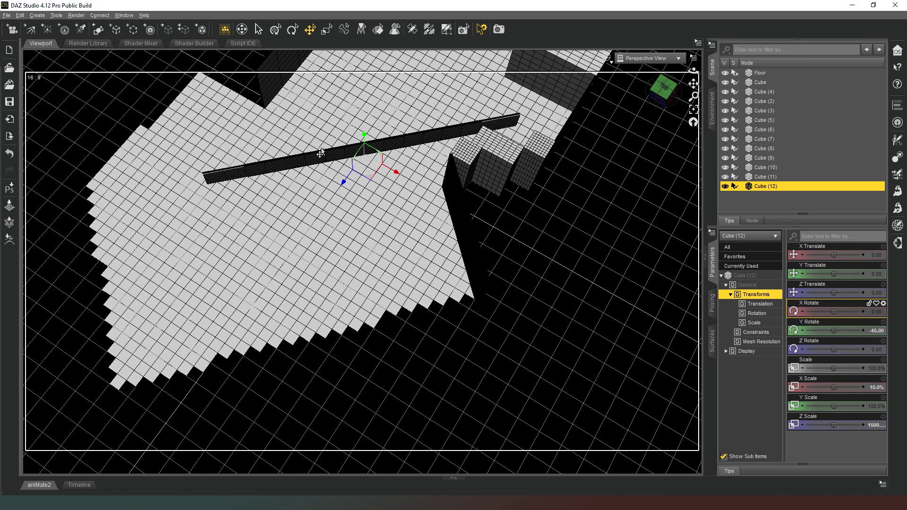
pyautogui.moveTo(379, 183); pyautogui.dragTo(311, 361)
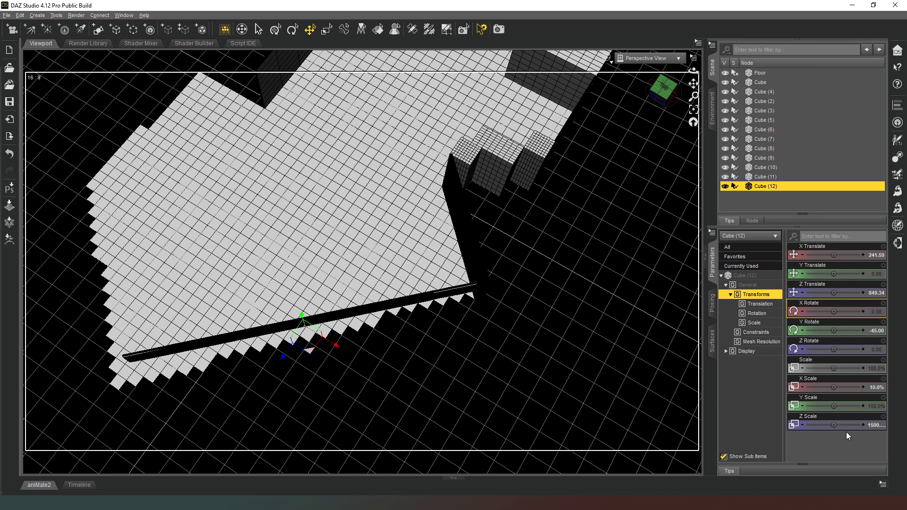
# Lengthen the diagonal wall to a Z Scale of 1650%
pyautogui.click(874, 426)
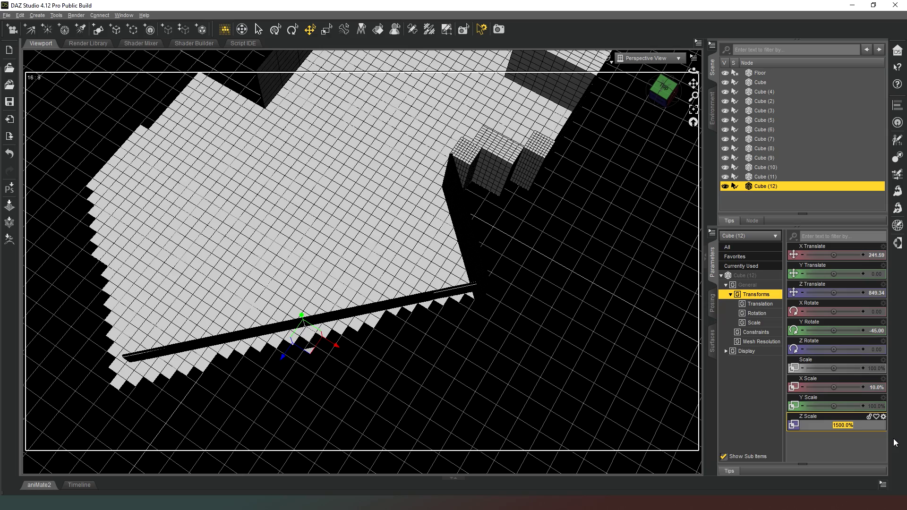
pyautogui.write('1650')
pyautogui.press('Return')
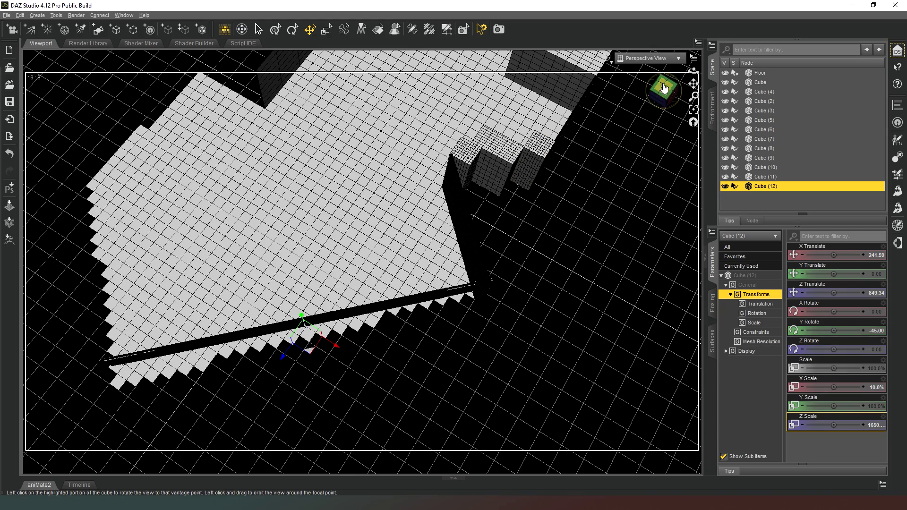
# Raise the diagonal wall's height to a Y Scale of 300%
pyautogui.moveTo(662, 90); pyautogui.dragTo(694, 61)
pyautogui.moveTo(662, 109); pyautogui.dragTo(678, 106)
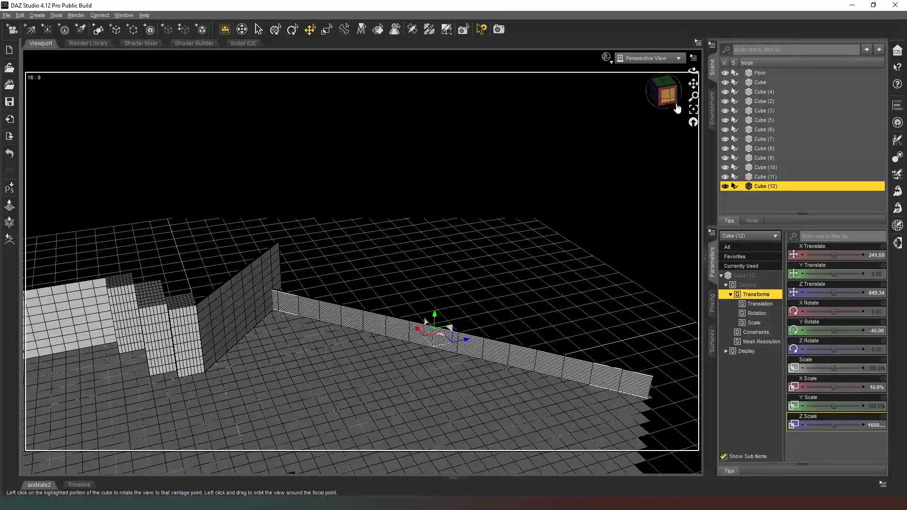
pyautogui.click(872, 408)
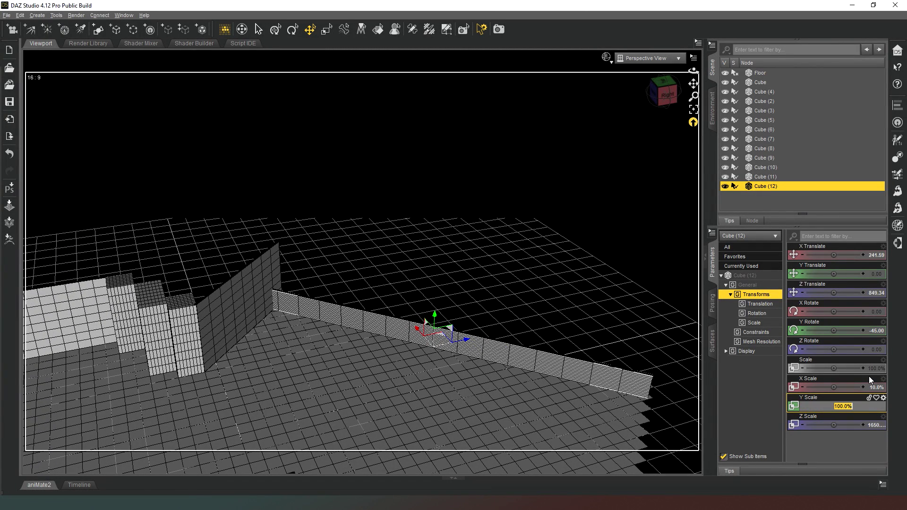
pyautogui.write('300')
pyautogui.press('Return')
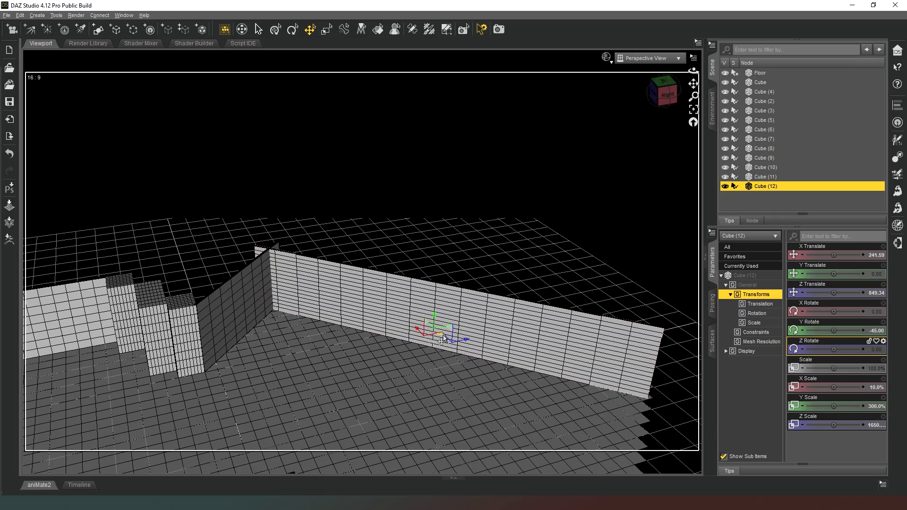
# Nudge the long diagonal wall to about X 200, Z 900 so its end meets the shorter angled wall, and check the join from several angles
pyautogui.moveTo(443, 337)
pyautogui.mouseDown()
pyautogui.moveTo(431, 336)
pyautogui.moveTo(449, 336)
pyautogui.moveTo(448, 326)
pyautogui.moveTo(443, 336)
pyautogui.mouseUp()
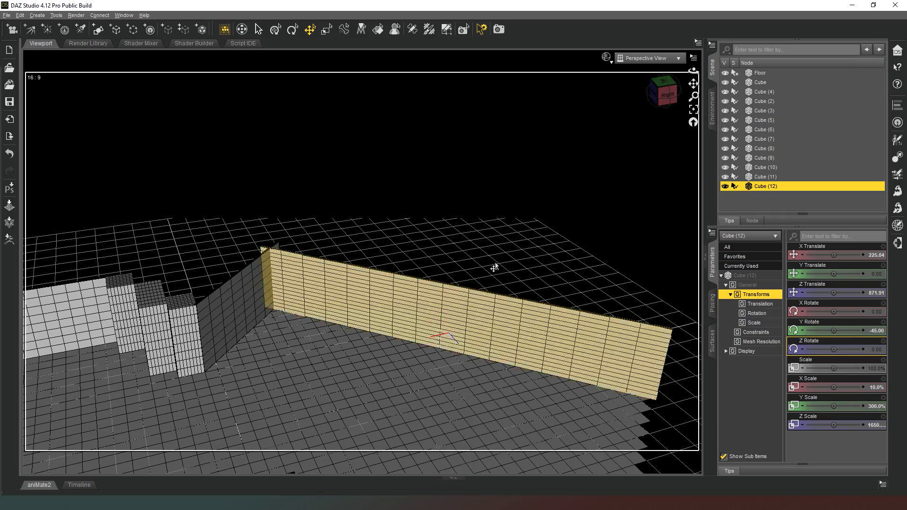
pyautogui.moveTo(674, 109); pyautogui.dragTo(600, 242)
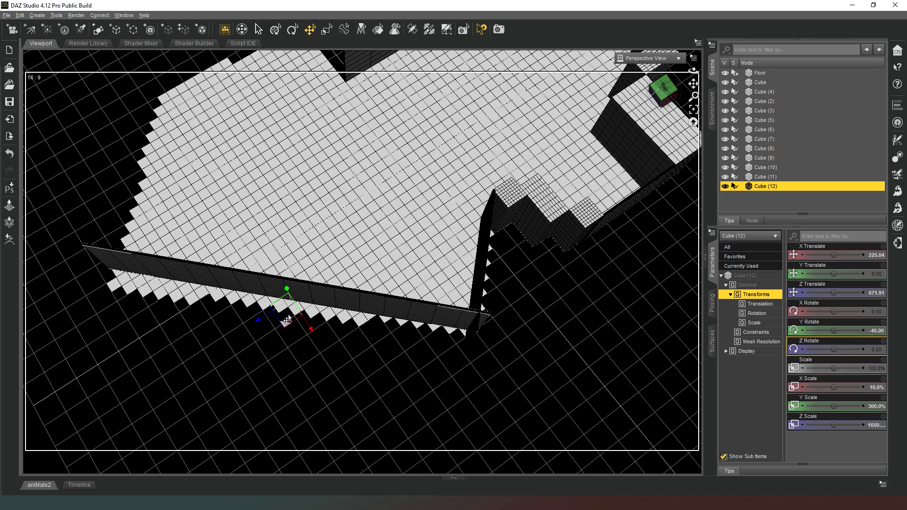
pyautogui.moveTo(284, 327); pyautogui.dragTo(276, 327)
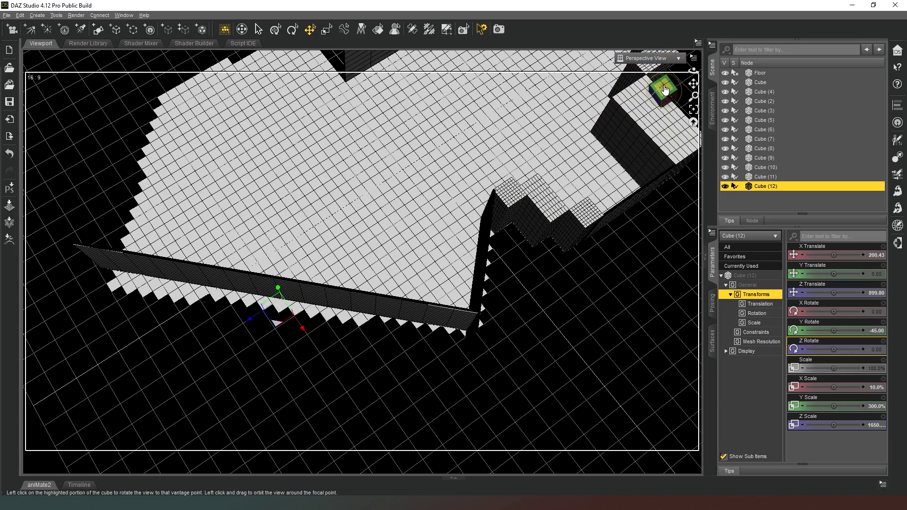
pyautogui.moveTo(664, 89); pyautogui.dragTo(662, 94)
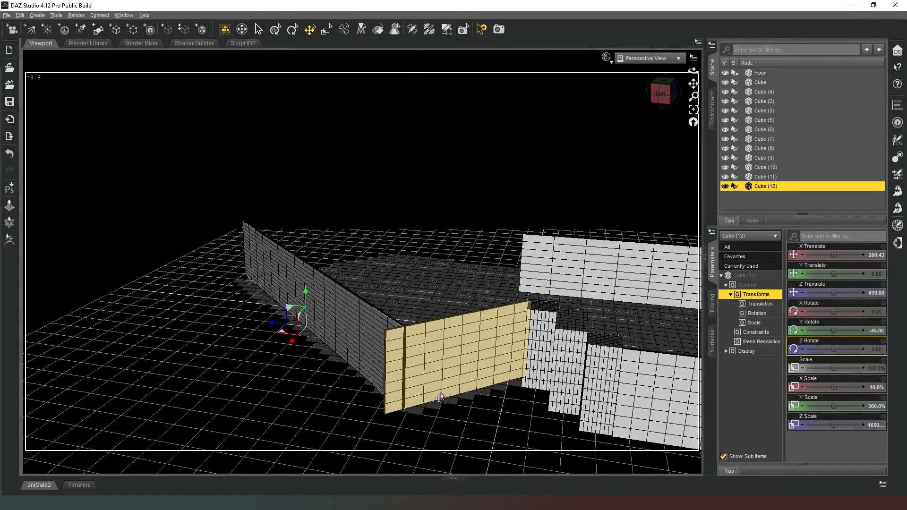
pyautogui.moveTo(676, 94); pyautogui.dragTo(609, 146)
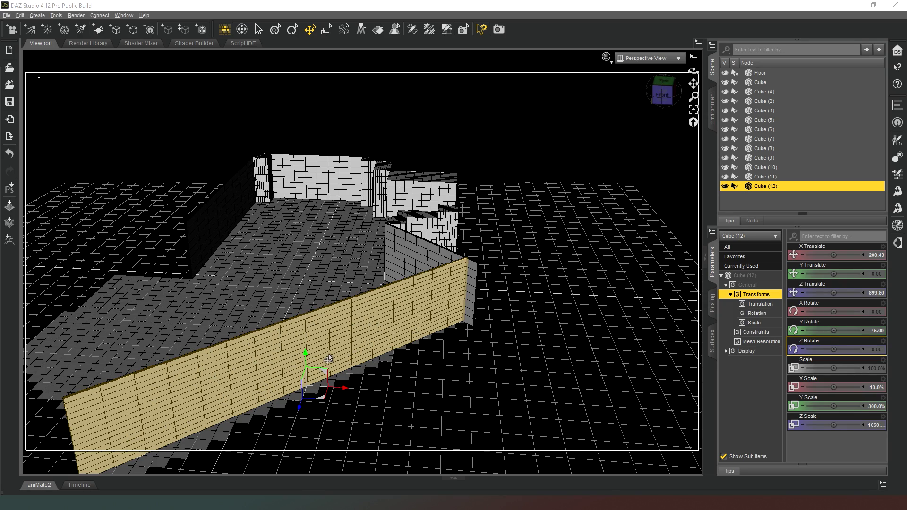
pyautogui.moveTo(671, 98); pyautogui.dragTo(619, 121)
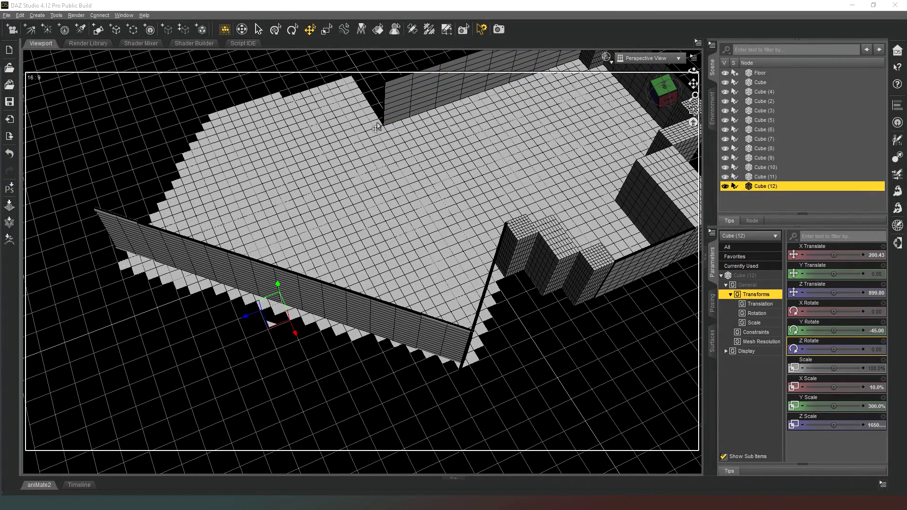
pyautogui.moveTo(660, 88); pyautogui.dragTo(306, 177)
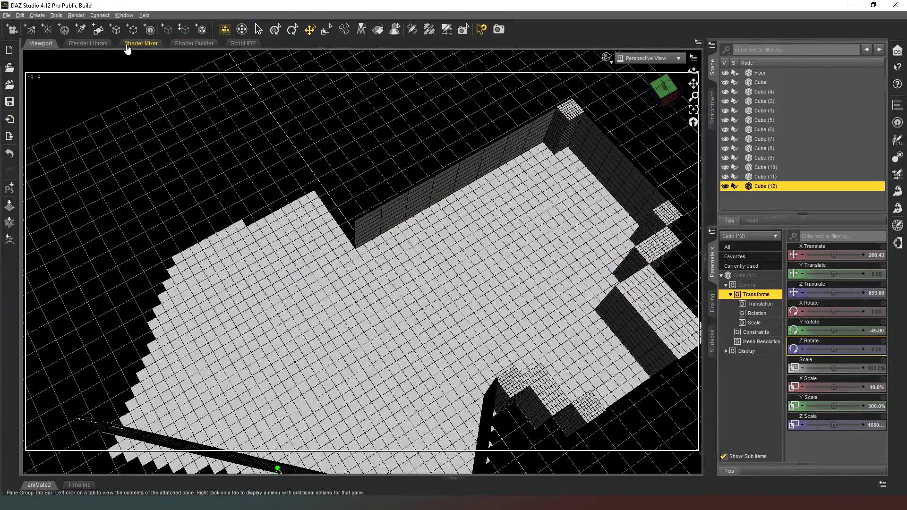
pyautogui.click(98, 29)
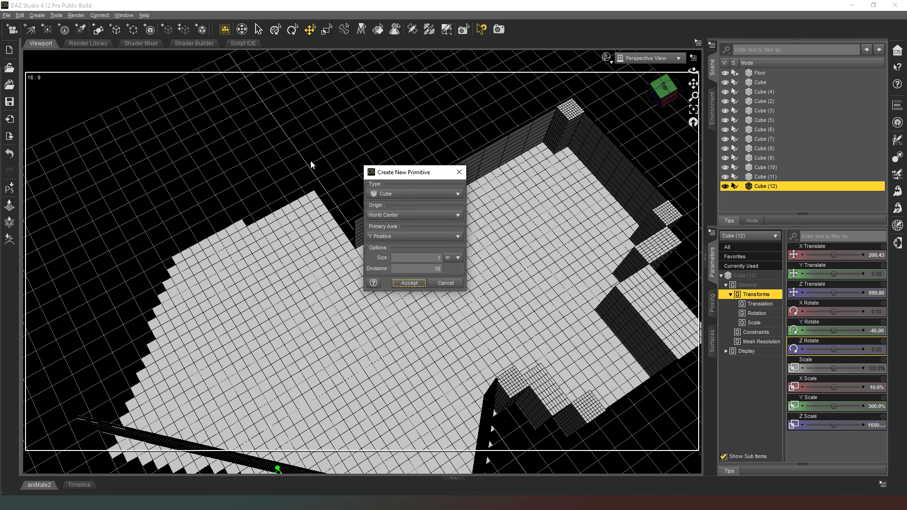
pyautogui.click(403, 283)
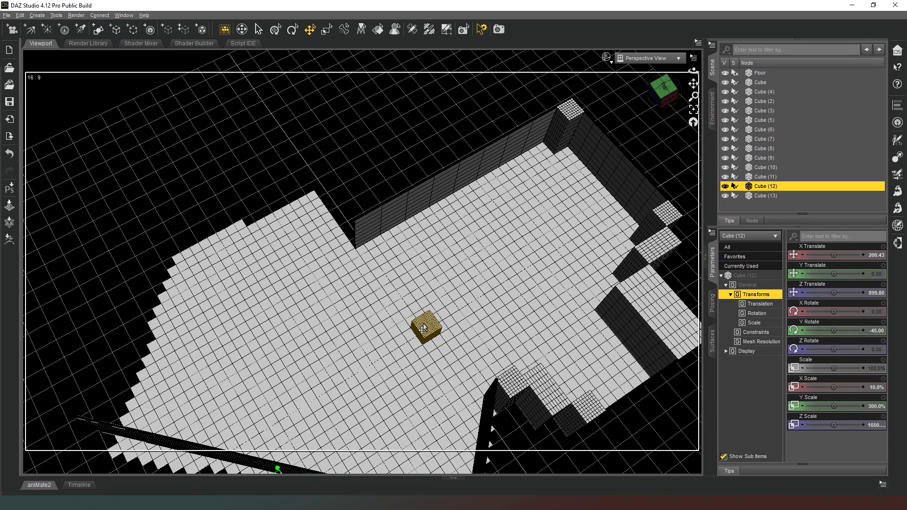
pyautogui.press('Delete')
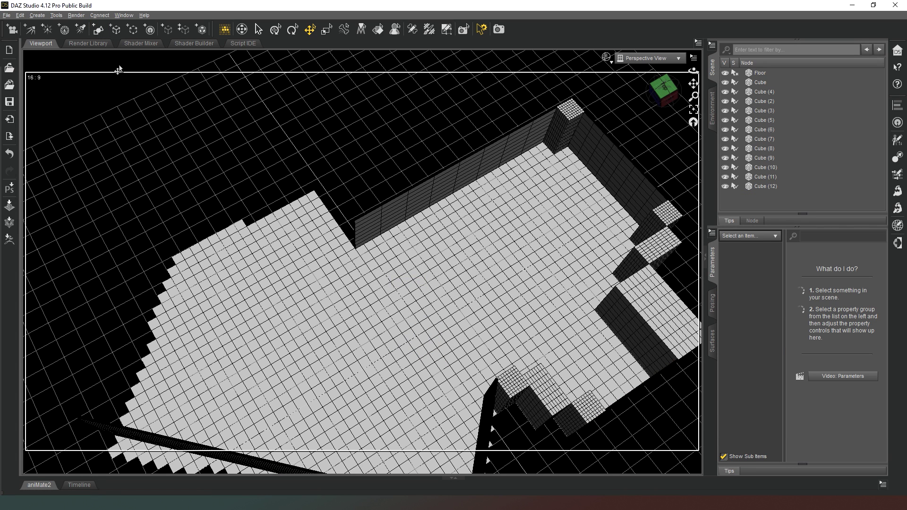
# Create a 1 m cube primitive with 8 divisions at the world center
pyautogui.click(98, 29)
pyautogui.click(459, 267)
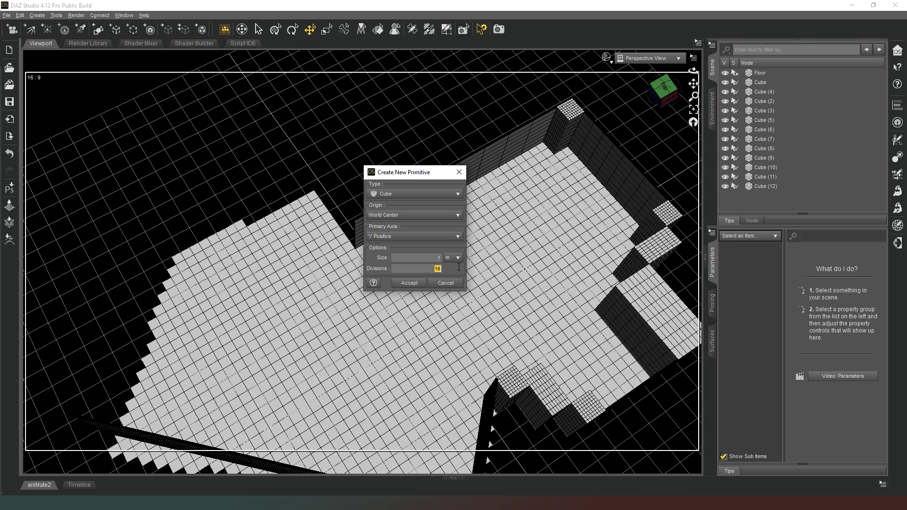
pyautogui.write('8')
pyautogui.click(413, 283)
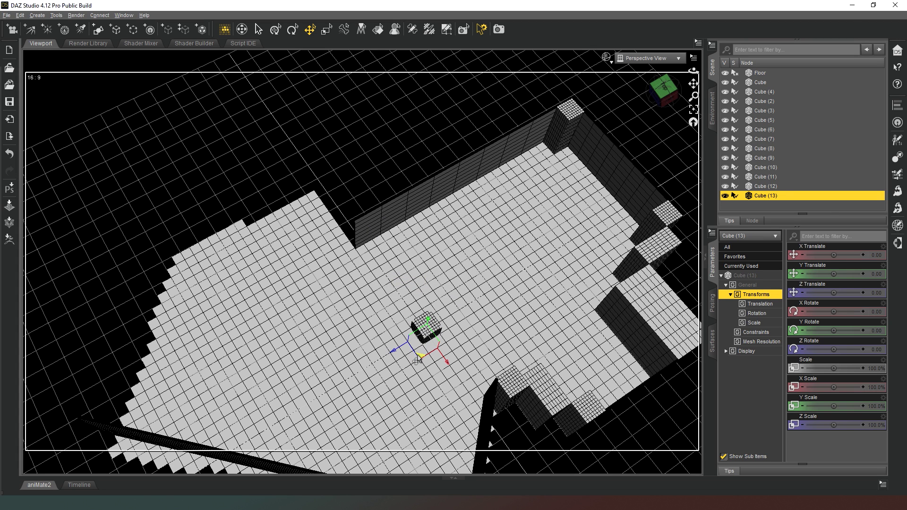
# Move the new cube to X -500, Z 0, beside the end of the long straight wall at the floor's inner corner
pyautogui.moveTo(426, 353); pyautogui.dragTo(338, 244)
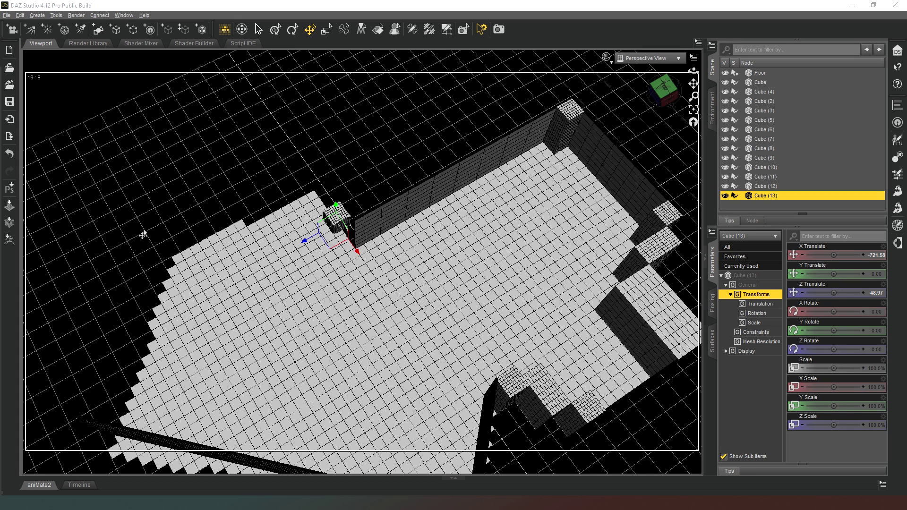
pyautogui.hotkey('ctrl', 'z')
pyautogui.moveTo(427, 362); pyautogui.dragTo(353, 237)
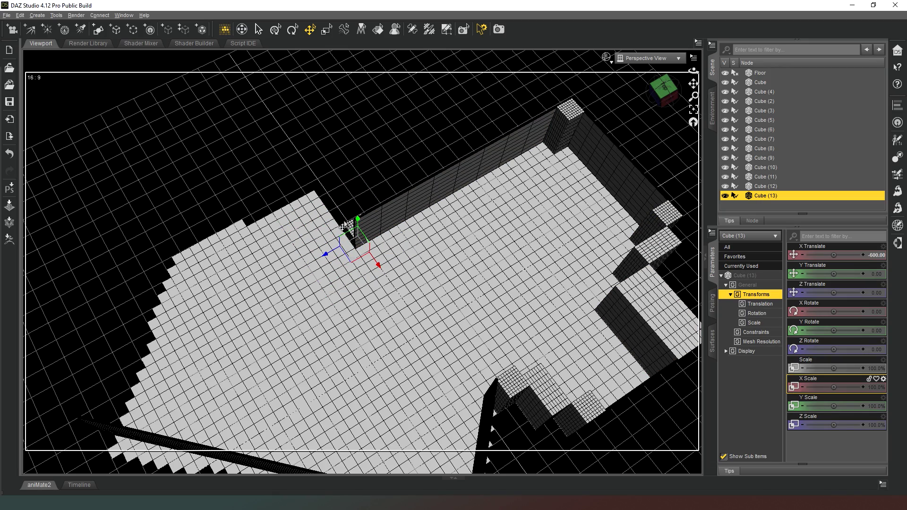
# Stretch the cube into a thin wall segment with an X Scale of 400% and a Z Scale of 10%
pyautogui.moveTo(661, 100); pyautogui.dragTo(685, 93)
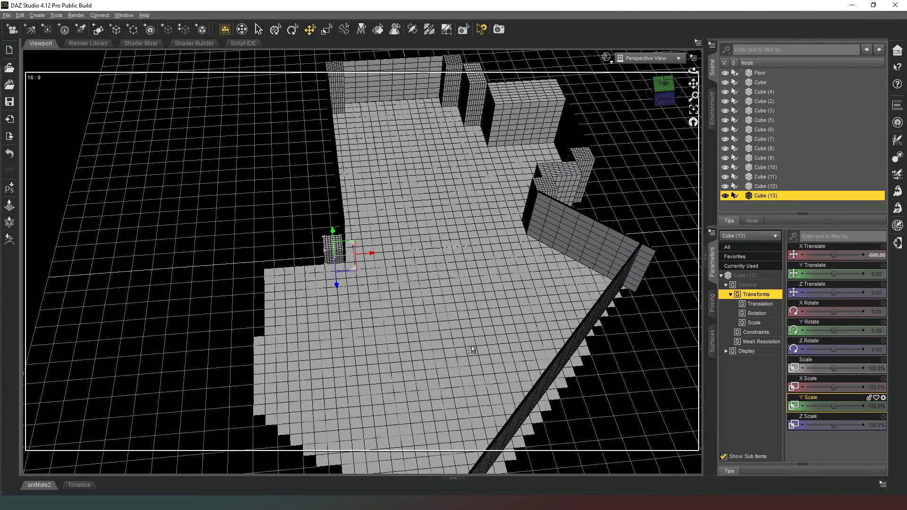
pyautogui.click(872, 388)
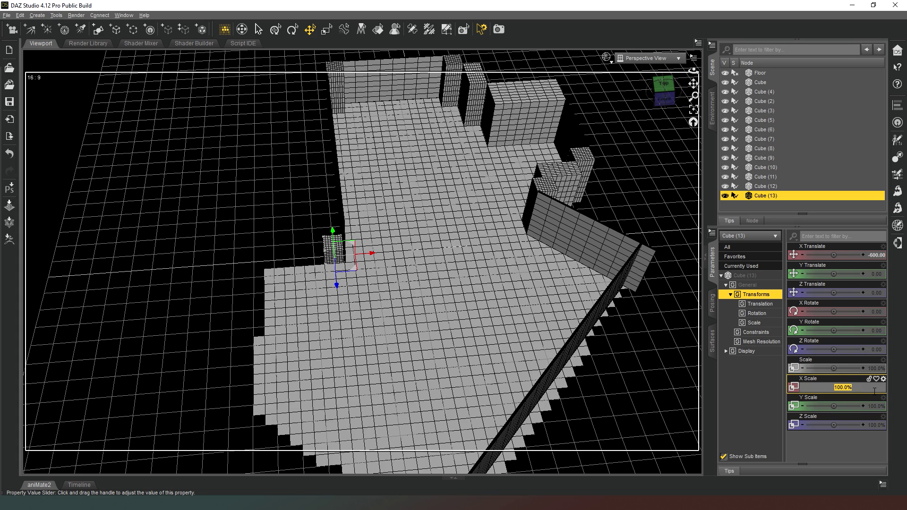
pyautogui.write('400')
pyautogui.press('Return')
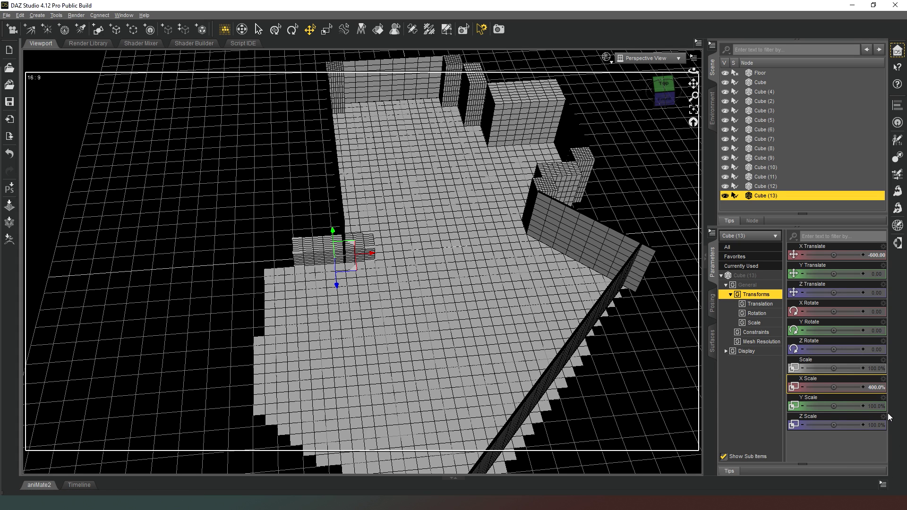
pyautogui.click(876, 426)
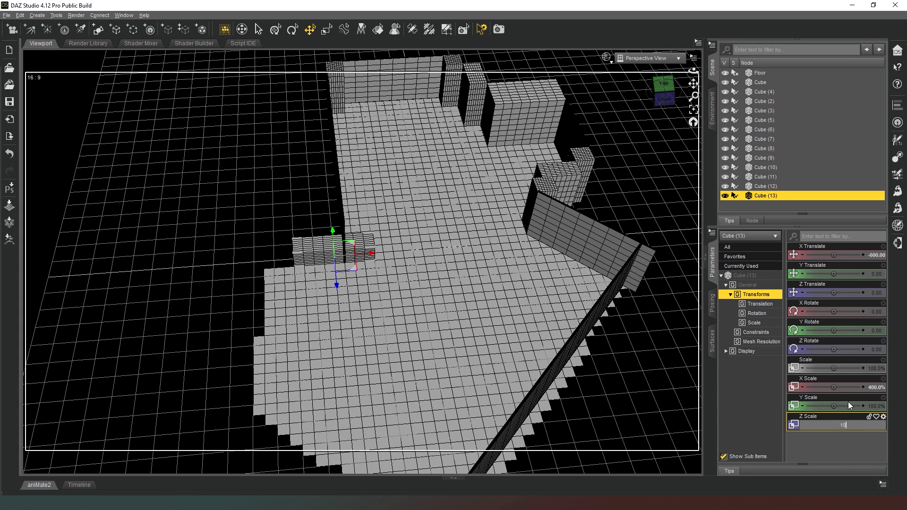
pyautogui.write('10')
pyautogui.press('Return')
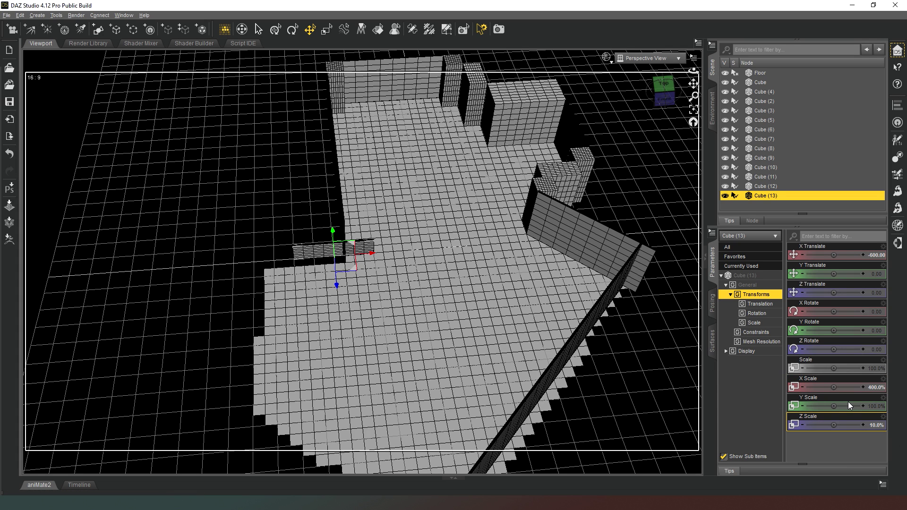
# Set the wall segment's Y Scale to 300% and move it onto the floor's stepped edge at X -750, Z 50
pyautogui.click(881, 407)
pyautogui.write('300')
pyautogui.press('Return')
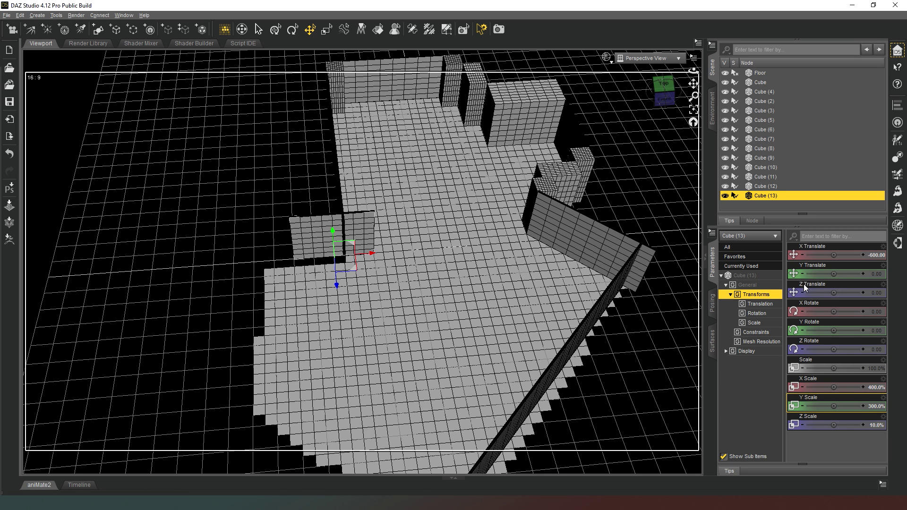
pyautogui.moveTo(344, 280); pyautogui.dragTo(309, 283)
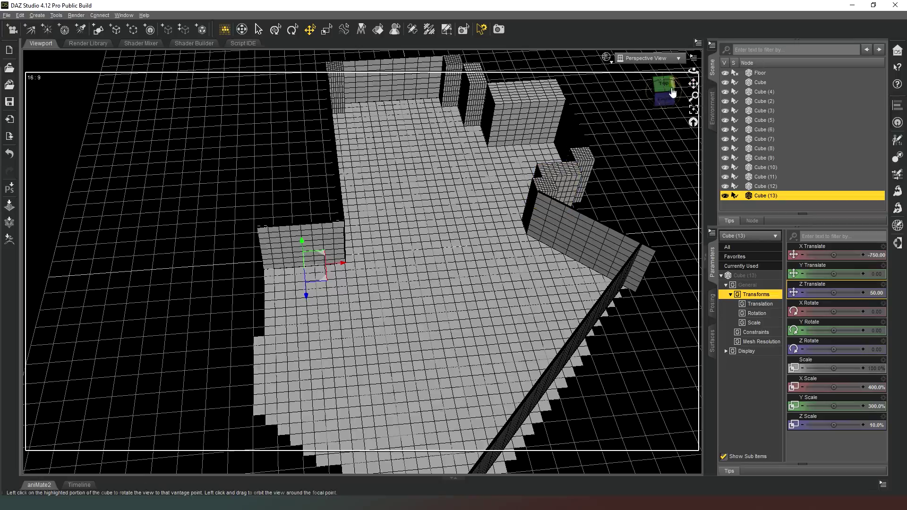
# Create a new cube primitive and move it to X -1000, Z 100, at the floor's outer edge beyond the short wall segment
pyautogui.moveTo(672, 92); pyautogui.dragTo(671, 54)
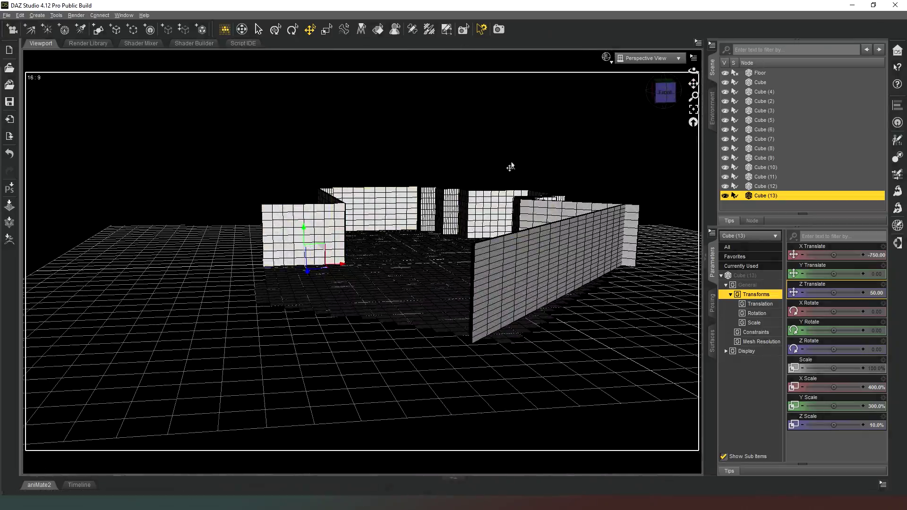
pyautogui.moveTo(670, 98); pyautogui.dragTo(624, 133)
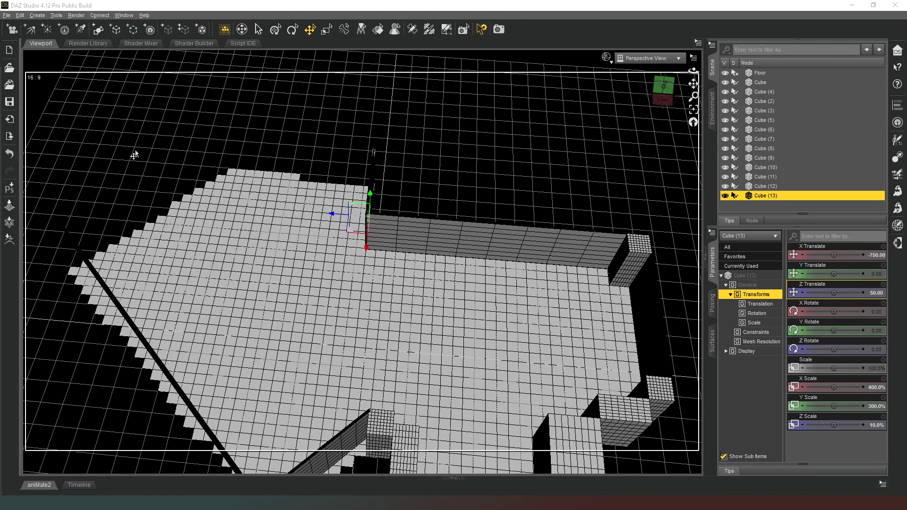
pyautogui.moveTo(662, 85); pyautogui.dragTo(657, 89)
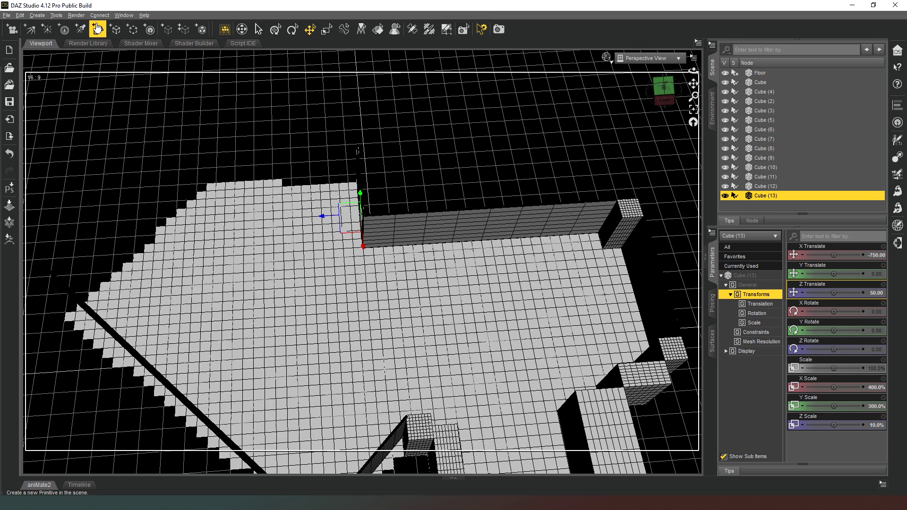
pyautogui.click(115, 29)
pyautogui.click(404, 283)
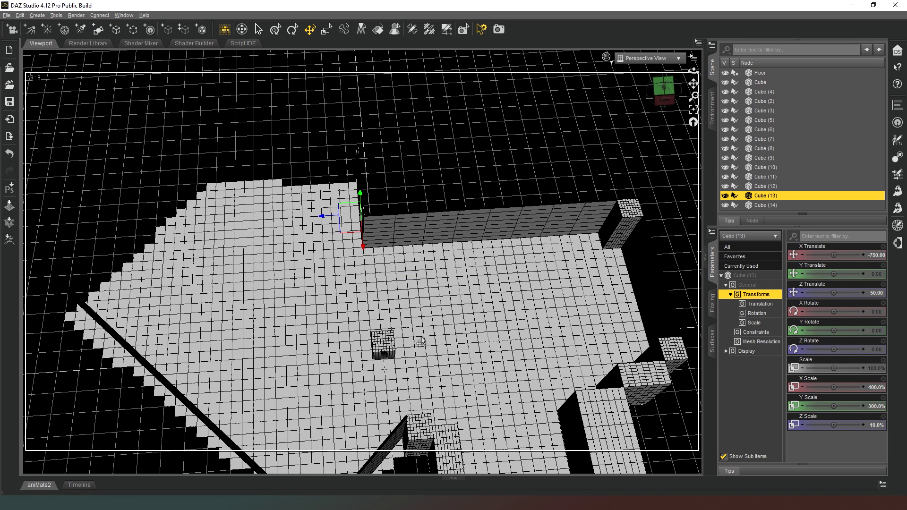
pyautogui.moveTo(371, 372); pyautogui.dragTo(329, 179)
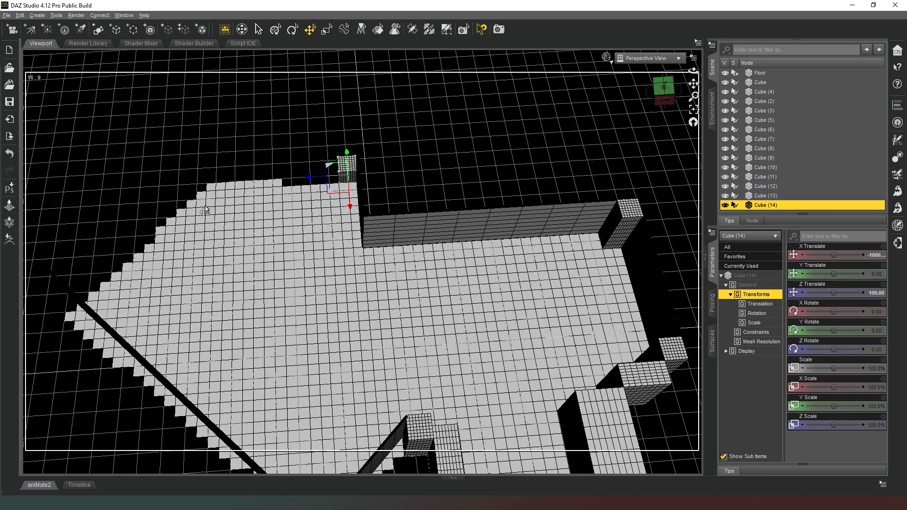
# Scale the cube into a thin wall of X 10%, Y 300% and Z 900%, and move it to X -950, Z 500
pyautogui.click(877, 425)
pyautogui.press('Return')
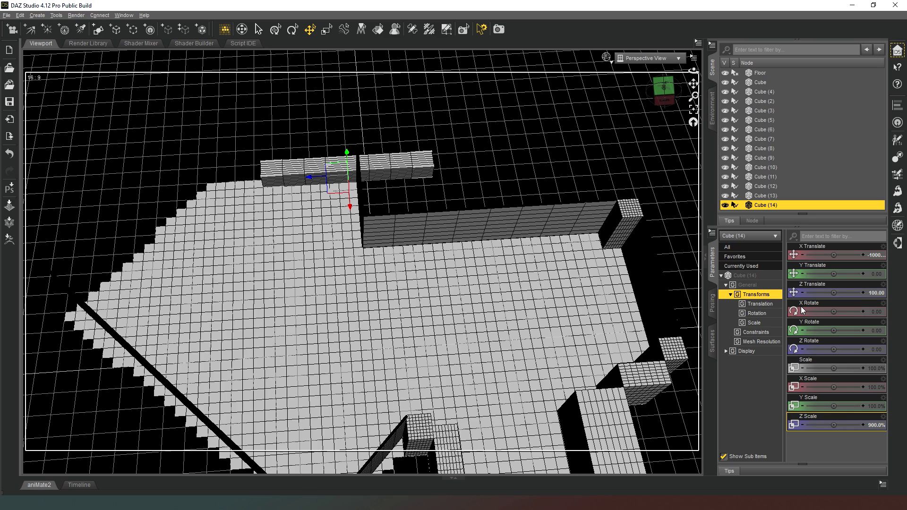
pyautogui.click(877, 405)
pyautogui.write('300')
pyautogui.press('Return')
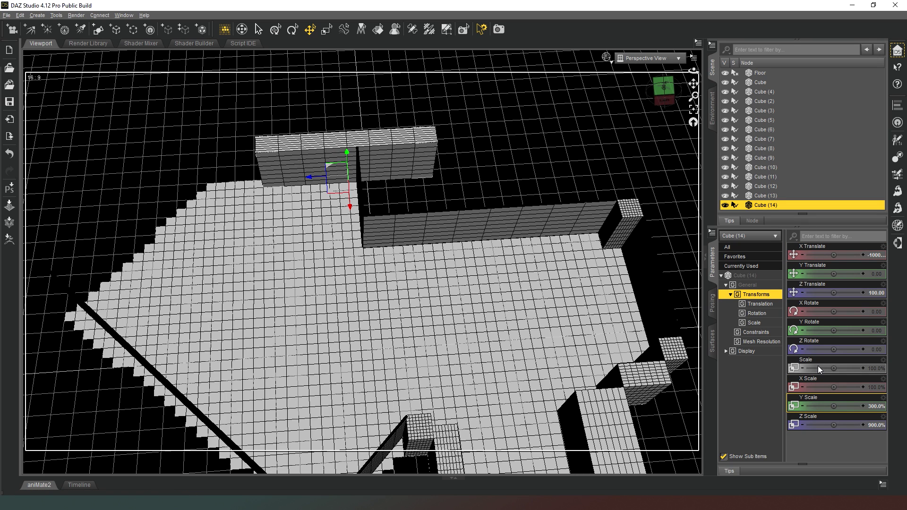
pyautogui.click(876, 387)
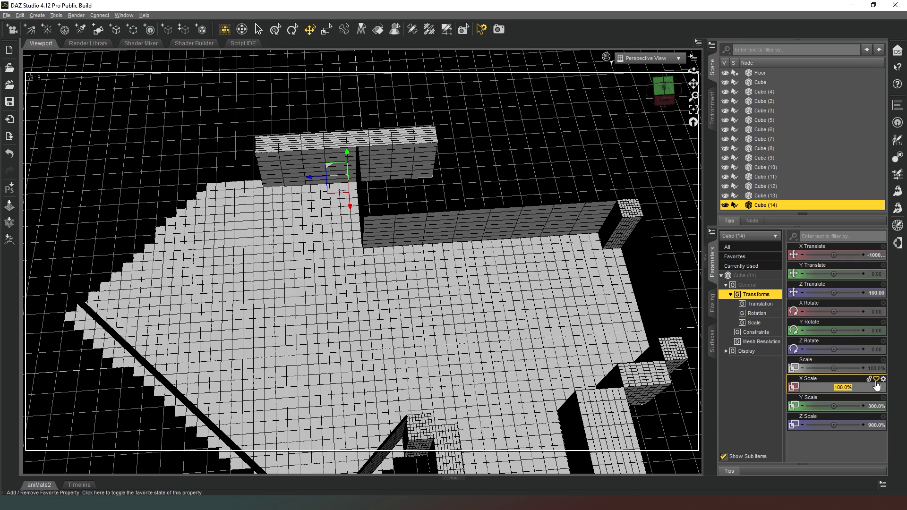
pyautogui.write('10')
pyautogui.press('Return')
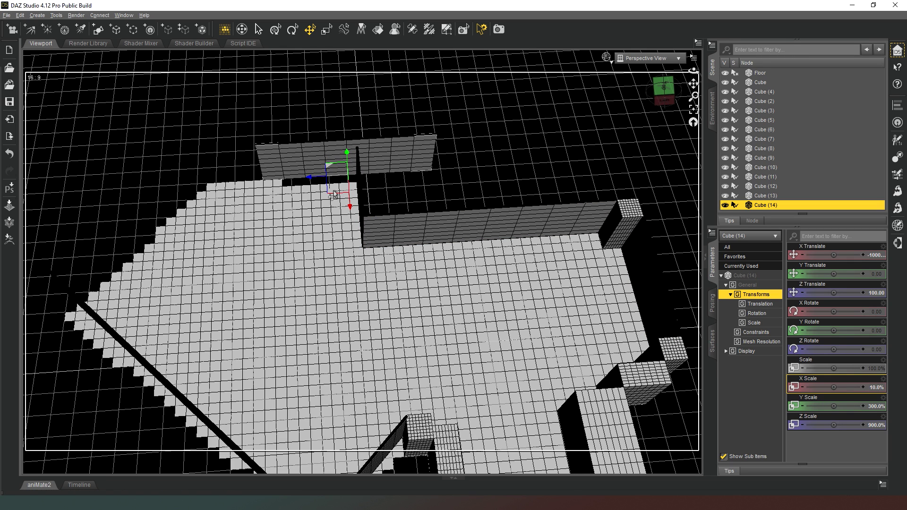
pyautogui.moveTo(330, 196); pyautogui.dragTo(250, 208)
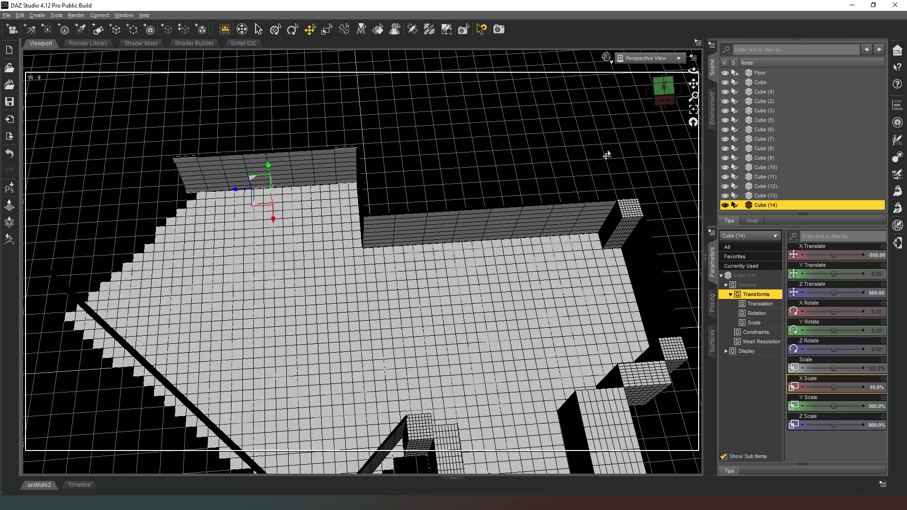
# Set the wall's Z Scale to 800% and shift it along Z to line up with the floor's straight outer edge
pyautogui.click(854, 424)
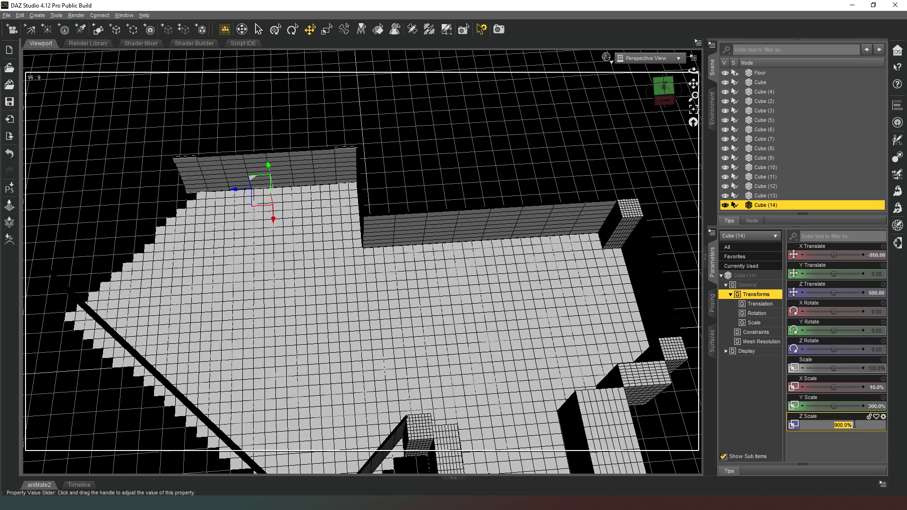
pyautogui.write('800')
pyautogui.press('Return')
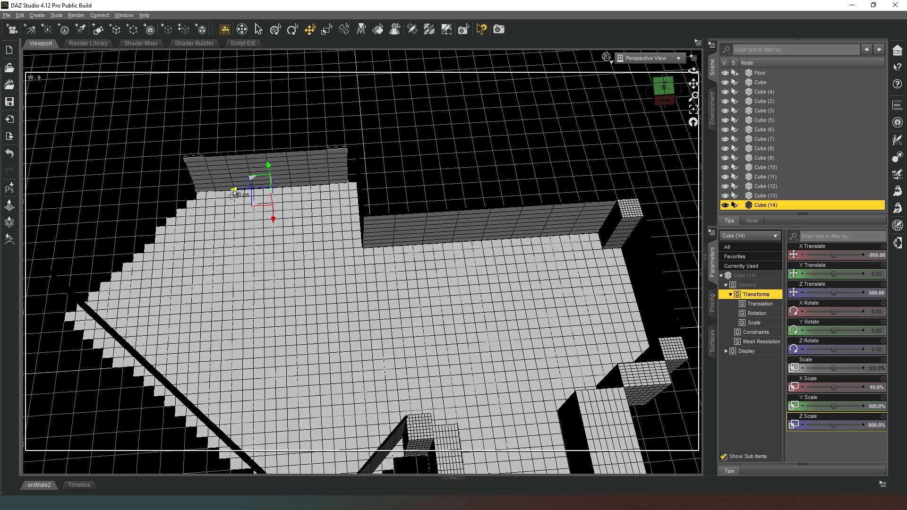
pyautogui.moveTo(240, 193); pyautogui.dragTo(245, 194)
pyautogui.click(253, 245)
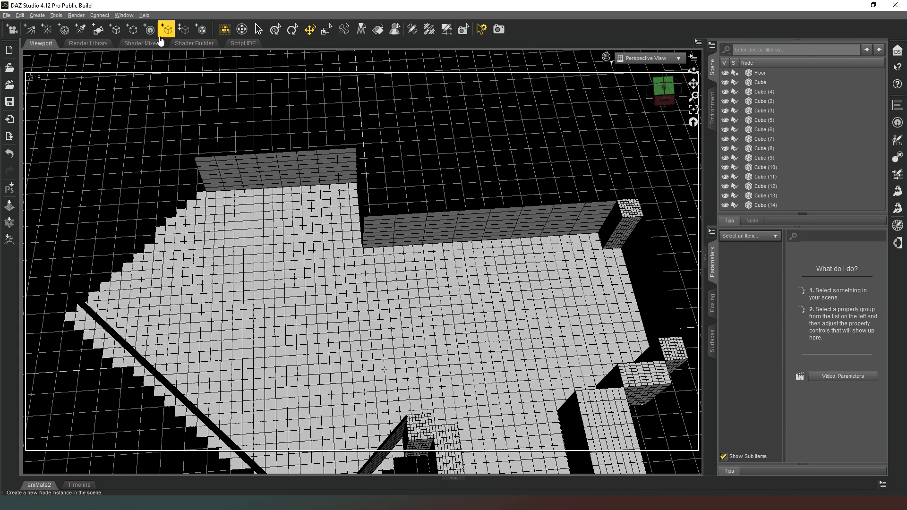
# Create a 1 m cube primitive with 8 divisions at the world center and select it
pyautogui.click(98, 29)
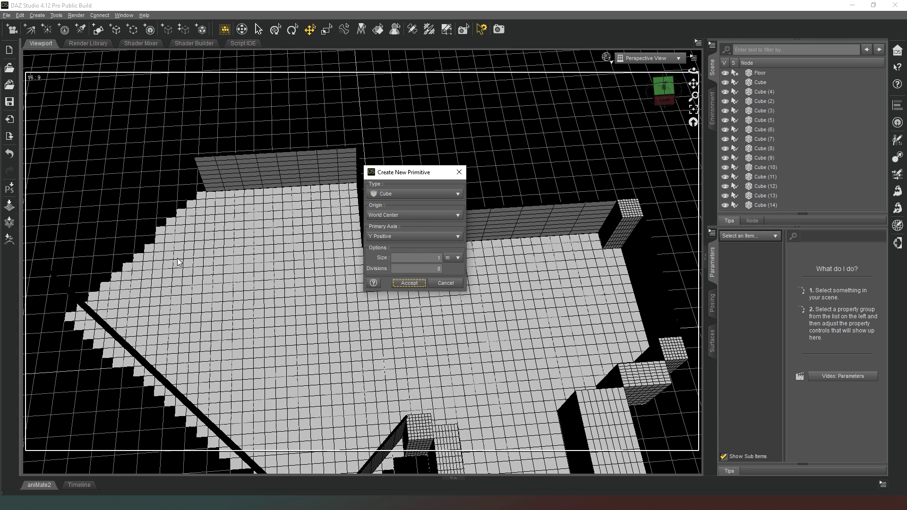
pyautogui.click(409, 283)
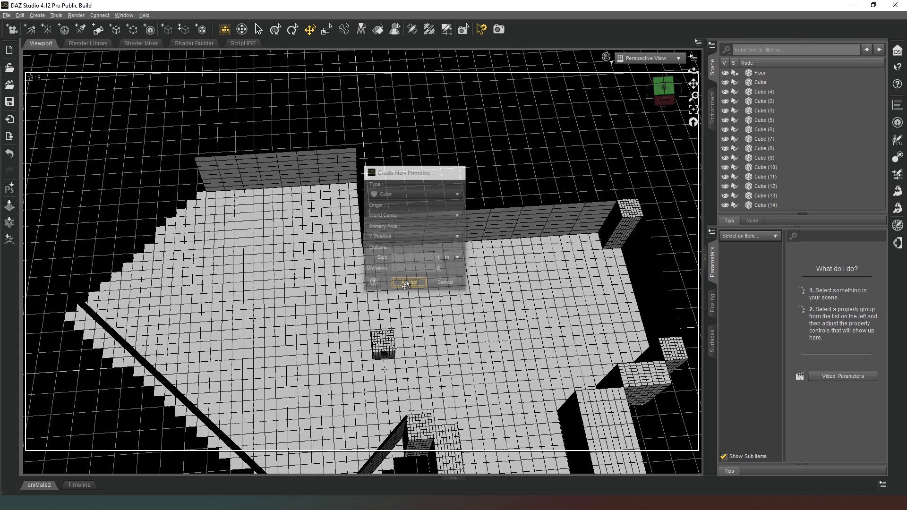
pyautogui.click(392, 348)
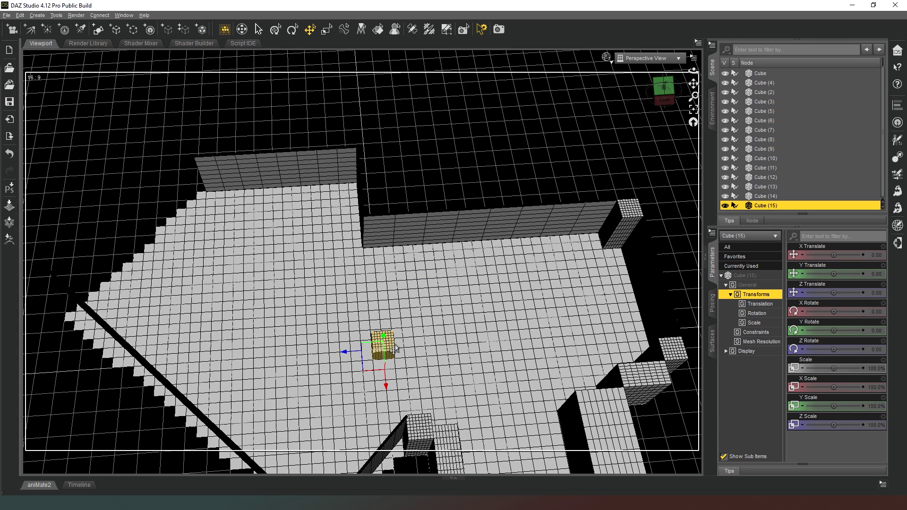
# Scale the new cube into a thin wall with Z Scale 10%, X Scale 700% and Y Scale 300%
pyautogui.click(879, 425)
pyautogui.write('10')
pyautogui.press('Return')
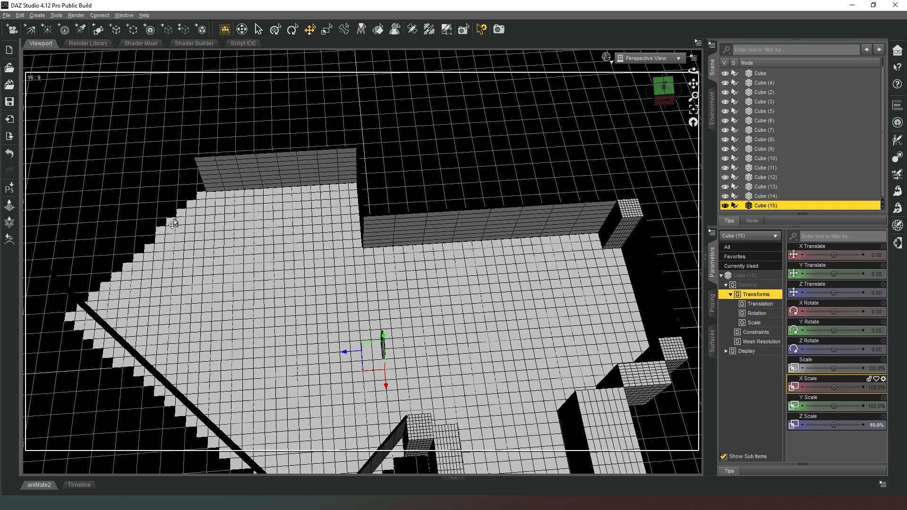
pyautogui.click(871, 385)
pyautogui.press('Return')
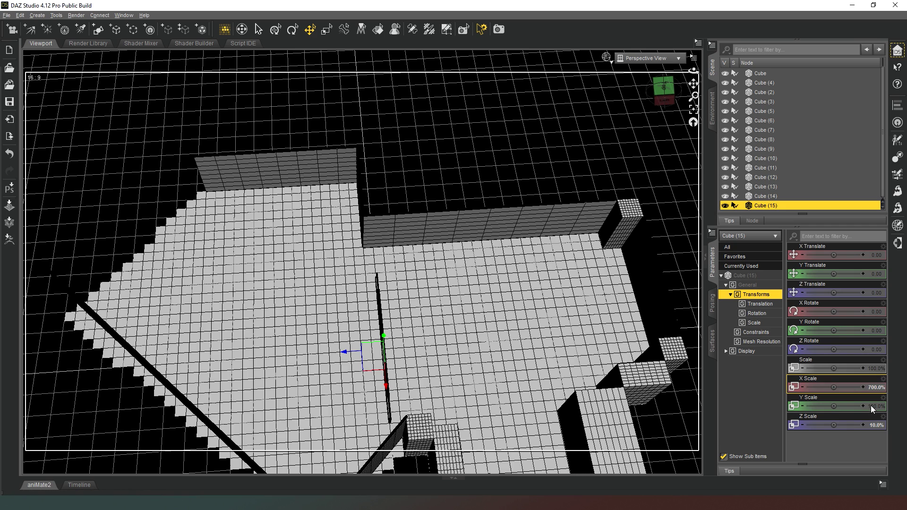
pyautogui.click(874, 409)
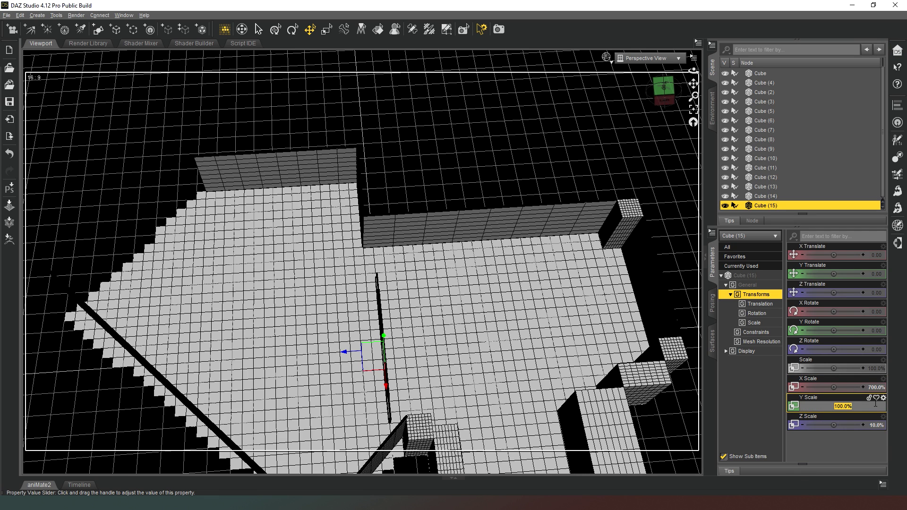
pyautogui.press('Return')
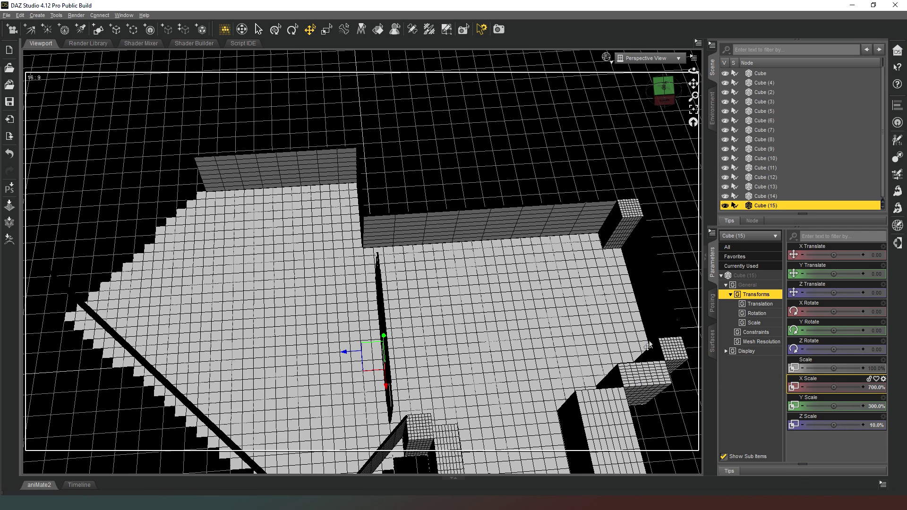
# Try a Y Rotate of 45° on the thin wall
pyautogui.click(880, 332)
pyautogui.write('45')
pyautogui.press('Return')
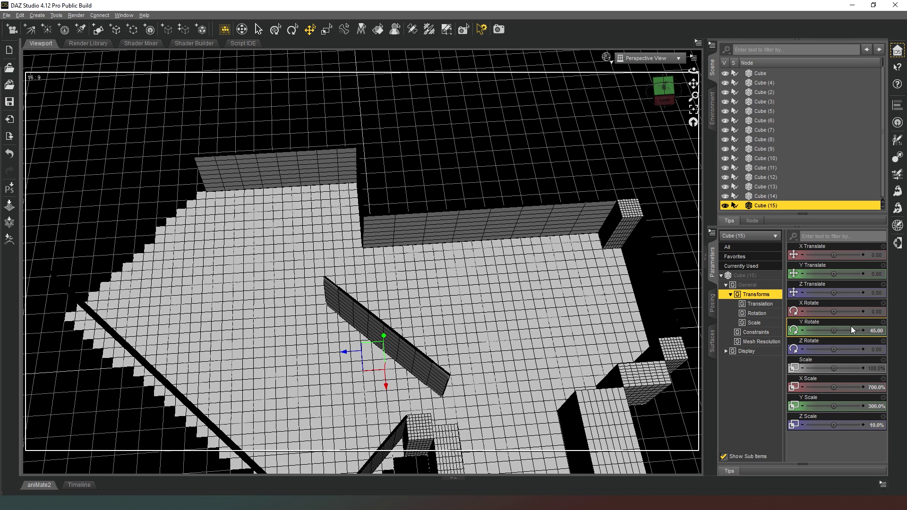
# Set the wall's Y Rotate to -45° and move it onto the floor's stepped diagonal edge at X -700, Z 1050
pyautogui.click(874, 332)
pyautogui.write('-45')
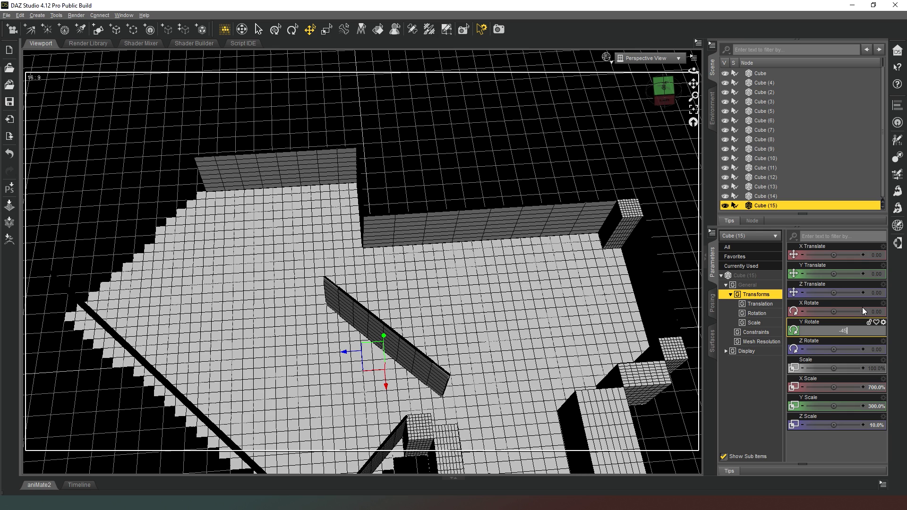
pyautogui.press('Return')
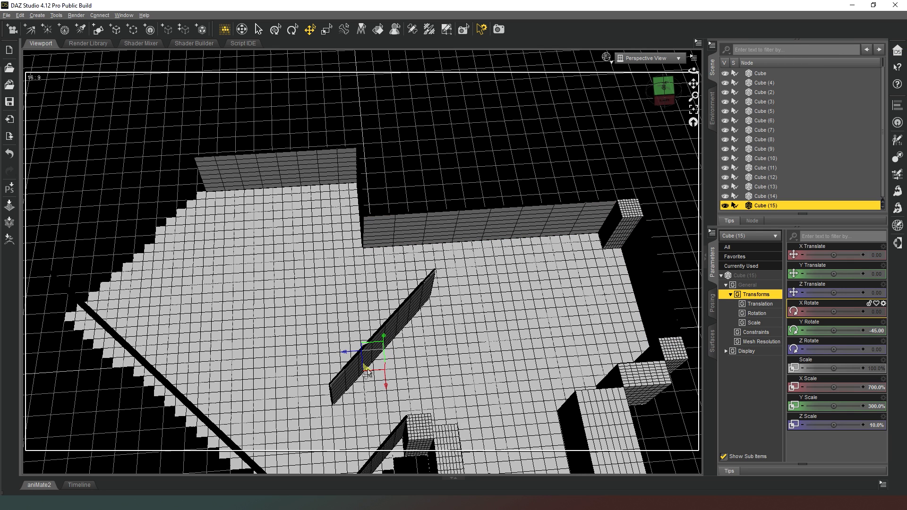
pyautogui.moveTo(369, 378); pyautogui.dragTo(143, 253)
pyautogui.moveTo(142, 253); pyautogui.dragTo(149, 247)
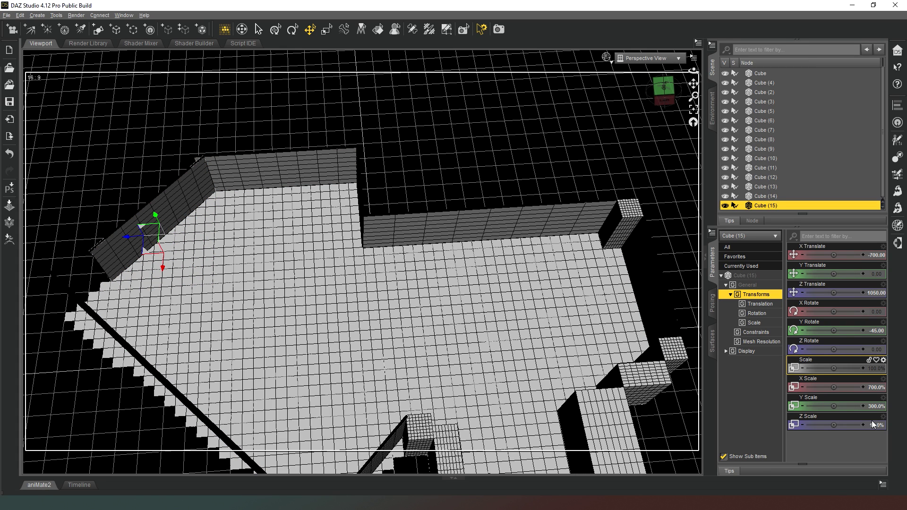
# Lengthen the angled wall to an X Scale of 900% and move it to X -650, Z 1100 along the diagonal edge
pyautogui.click(876, 389)
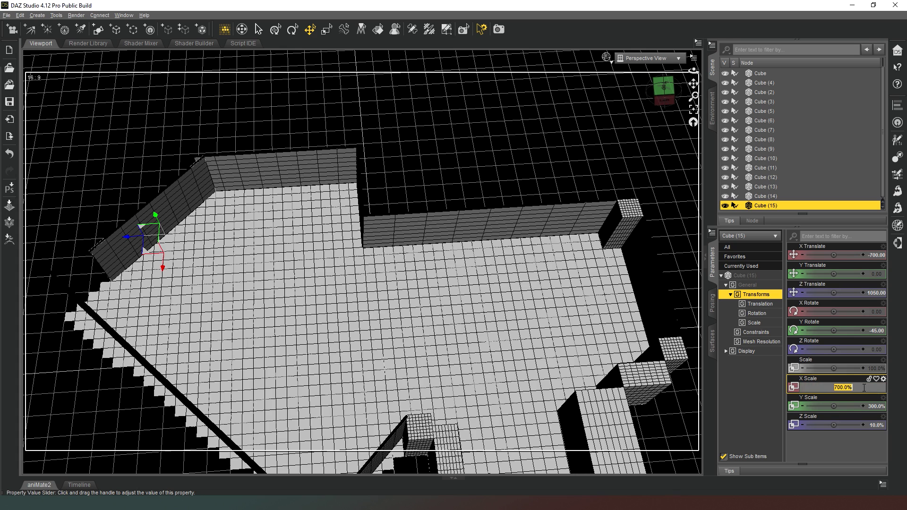
pyautogui.write('900')
pyautogui.press('Return')
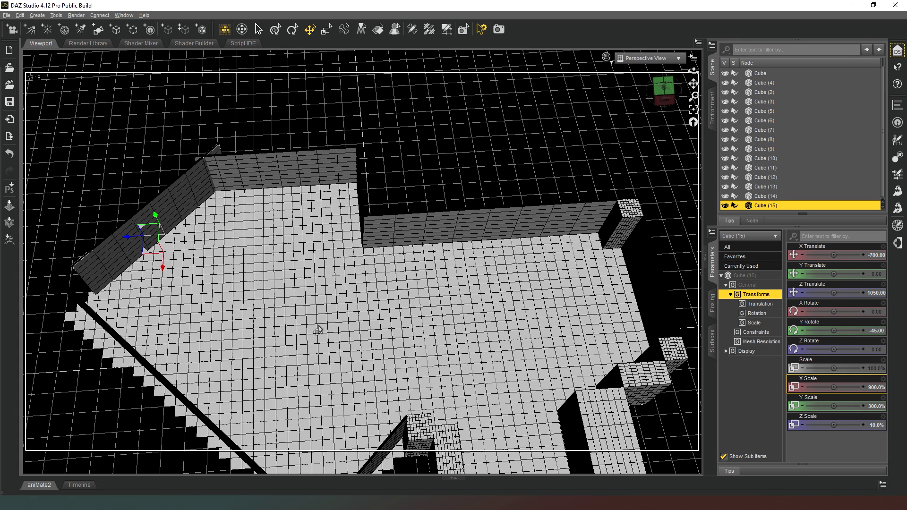
pyautogui.moveTo(145, 258); pyautogui.dragTo(135, 270)
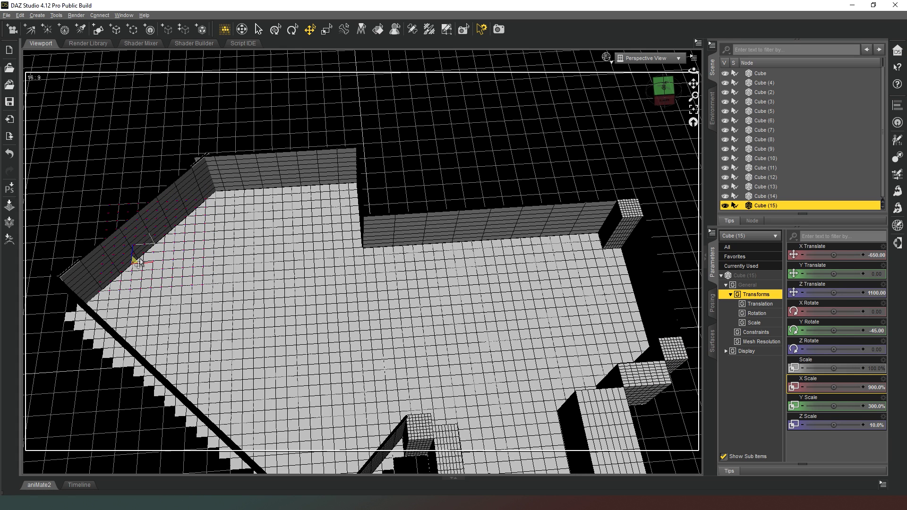
pyautogui.moveTo(665, 97); pyautogui.dragTo(99, 229)
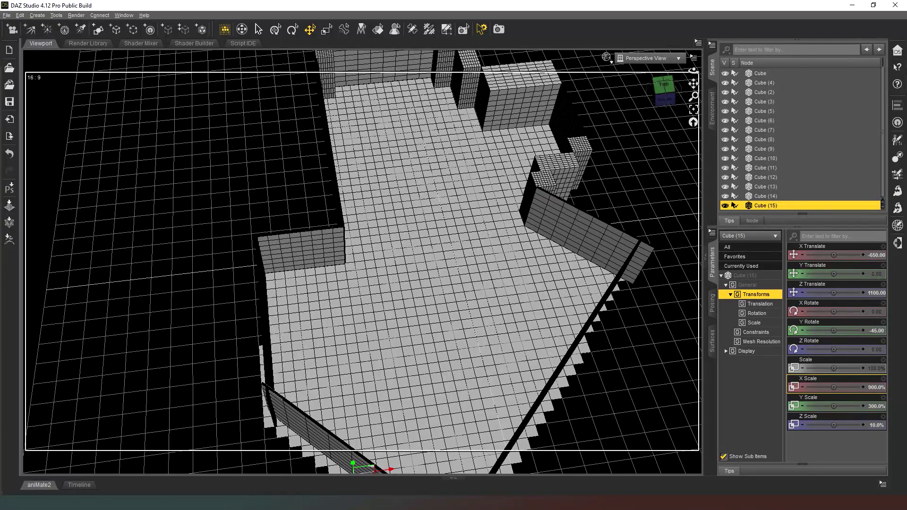